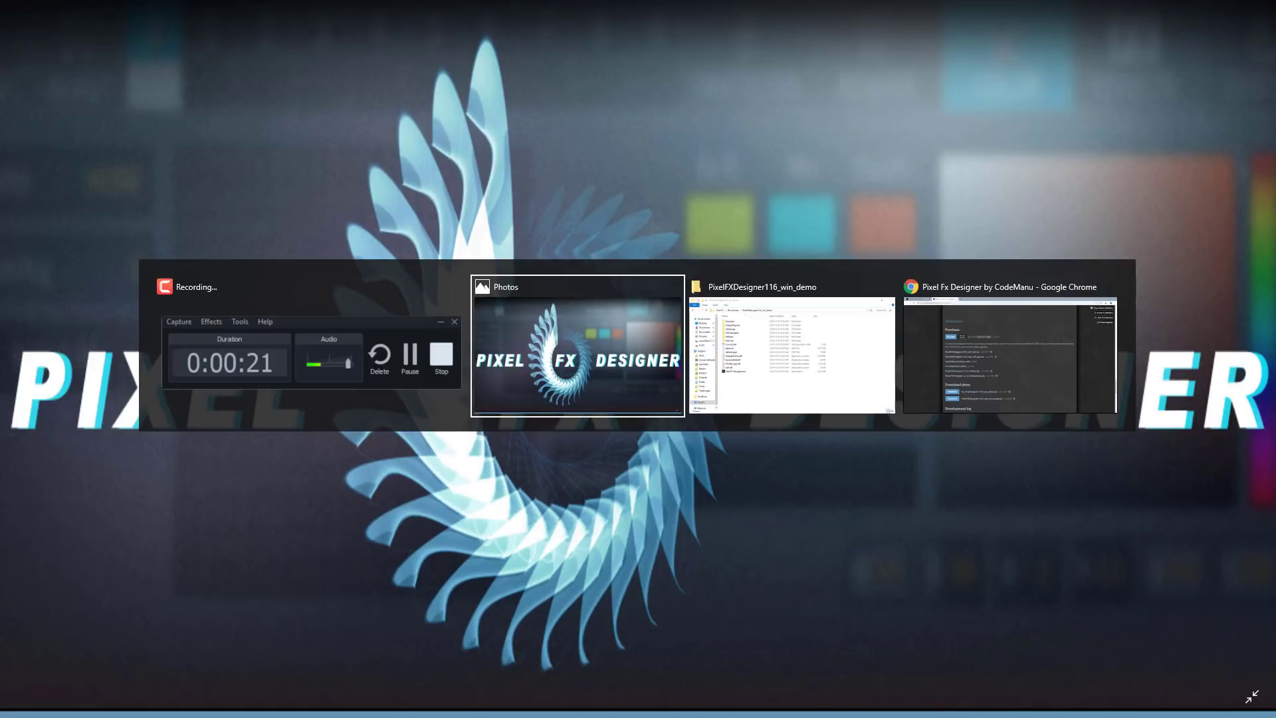
{"action": "key", "text": "alt+Tab"}
{"action": "key", "text": "alt+Tab"}
Leave the Photos splash image and bring up the BlastFX page in Chrome.
{"action": "key", "text": "ctrl+shift+Tab"}
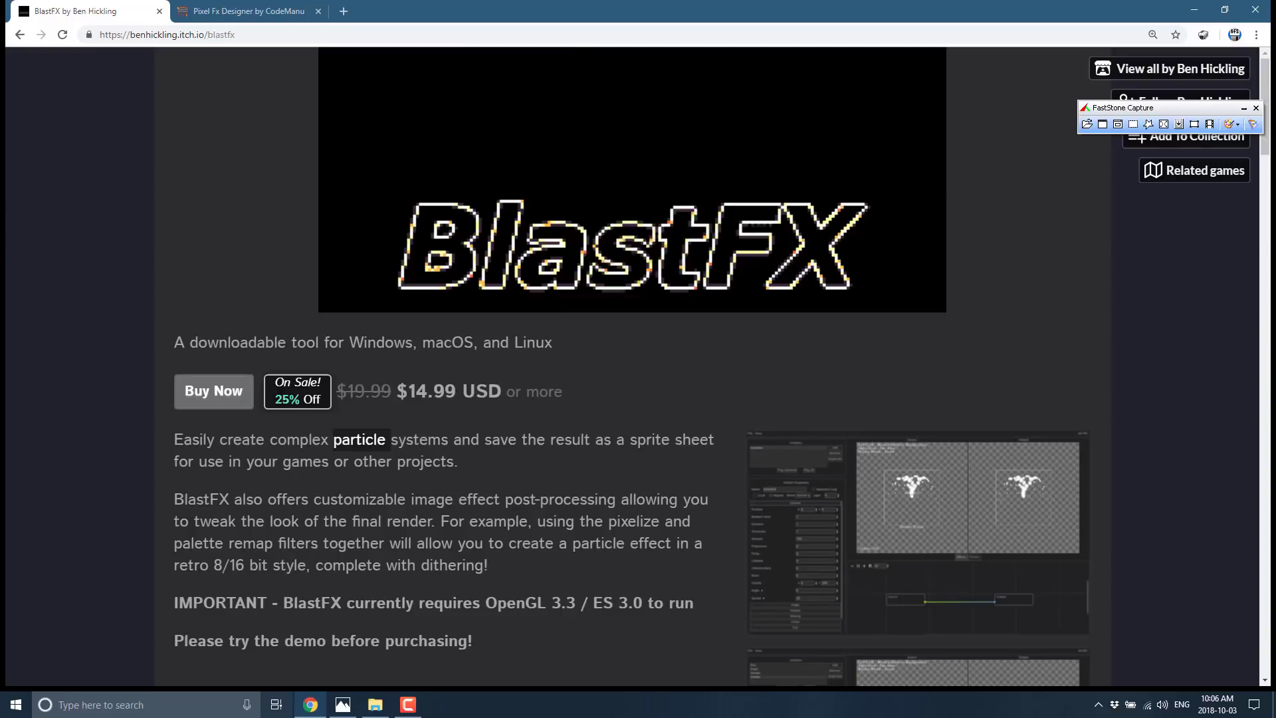
Review the Pixel Fx Designer itch.io page down to Download demo, then switch to the demo folder.
{"action": "key", "text": "ctrl+Tab"}
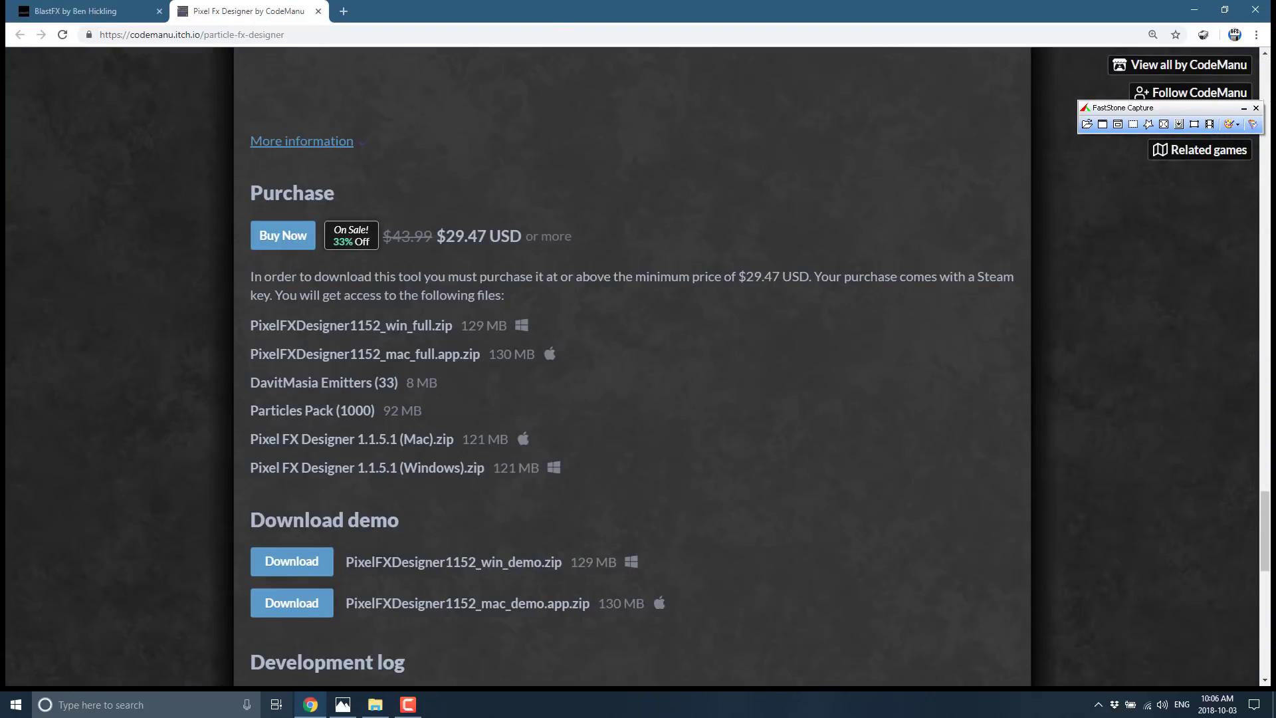
{"action": "scroll", "coordinate": [818, 302], "scroll_direction": "up", "scroll_amount": 15}
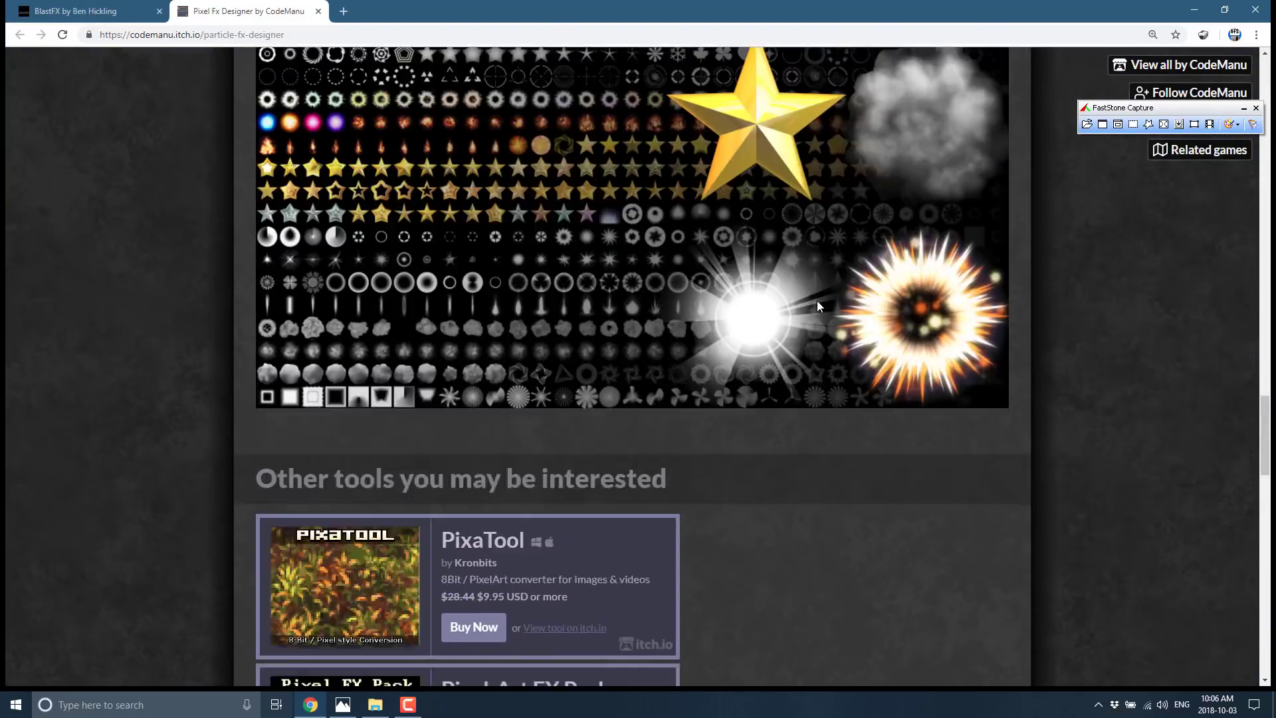
{"action": "scroll", "coordinate": [818, 302], "scroll_direction": "up", "scroll_amount": 20}
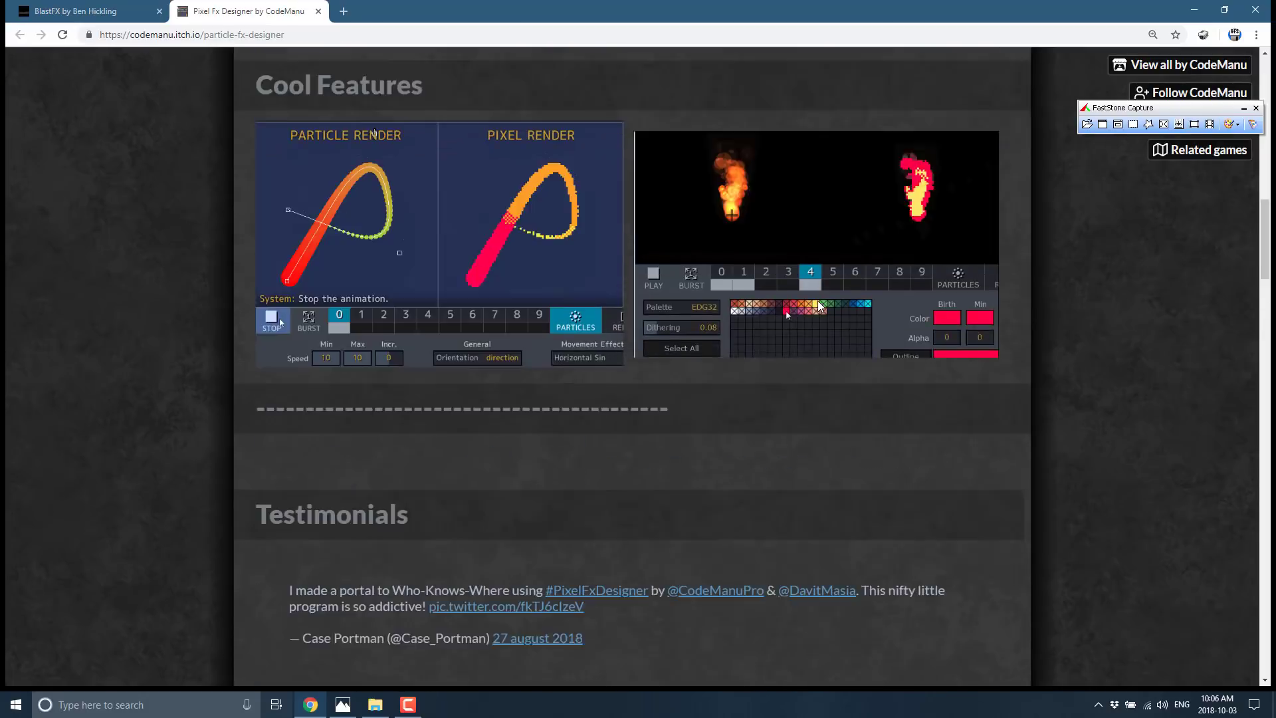
{"action": "scroll", "coordinate": [818, 307], "scroll_direction": "up", "scroll_amount": 10}
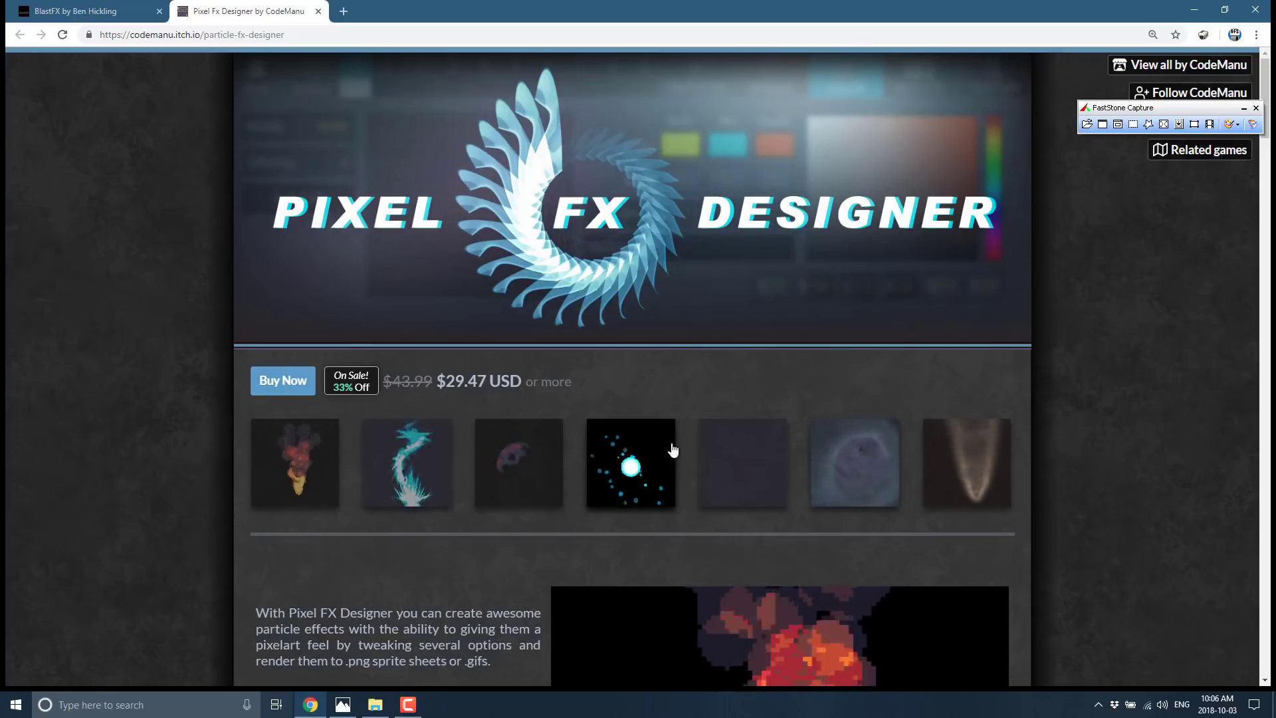
{"action": "scroll", "coordinate": [600, 401], "scroll_direction": "down", "scroll_amount": 5}
{"action": "scroll", "coordinate": [600, 396], "scroll_direction": "down", "scroll_amount": 8}
{"action": "scroll", "coordinate": [600, 394], "scroll_direction": "up", "scroll_amount": 2}
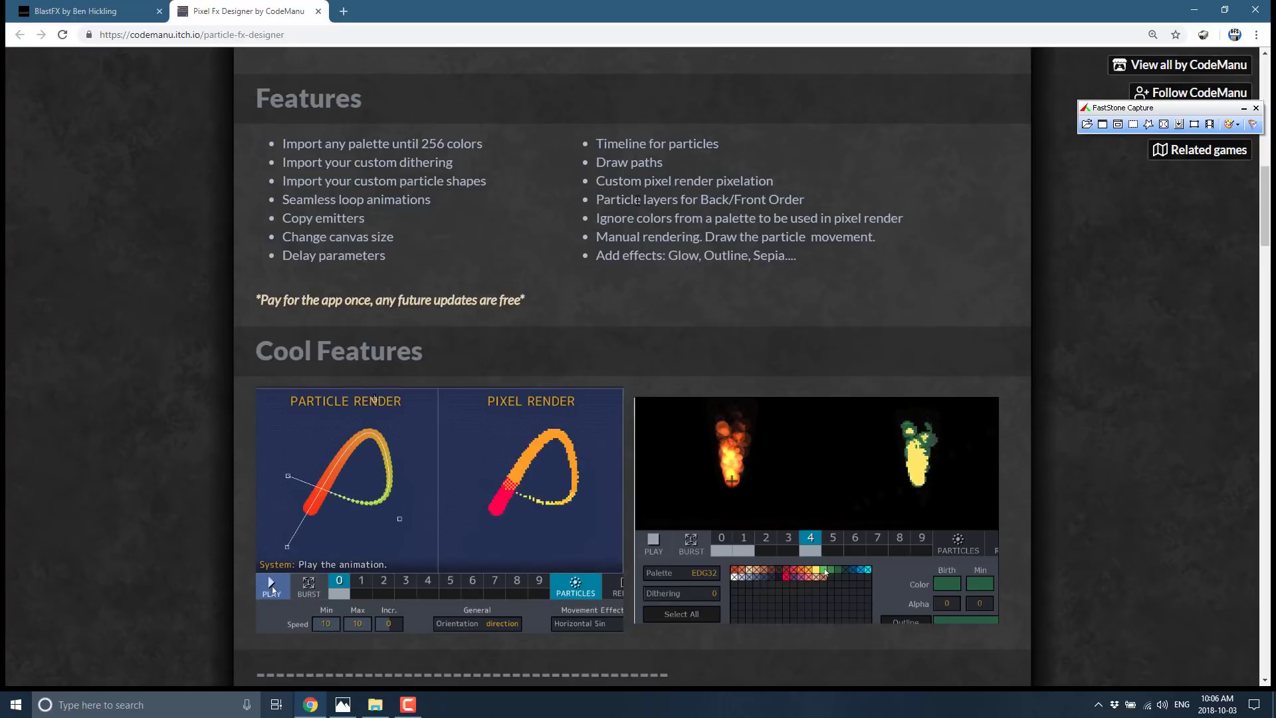
{"action": "scroll", "coordinate": [641, 220], "scroll_direction": "down", "scroll_amount": 3}
{"action": "scroll", "coordinate": [640, 214], "scroll_direction": "down", "scroll_amount": 15}
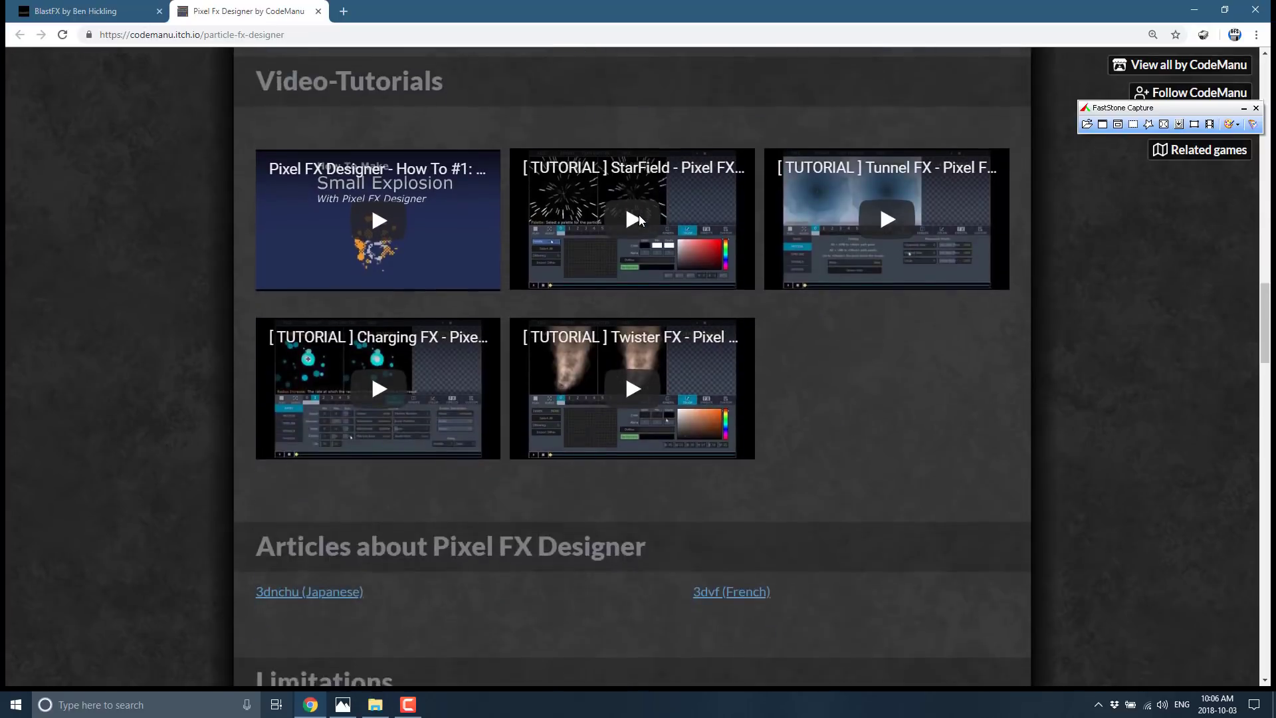
{"action": "scroll", "coordinate": [620, 228], "scroll_direction": "down", "scroll_amount": 20}
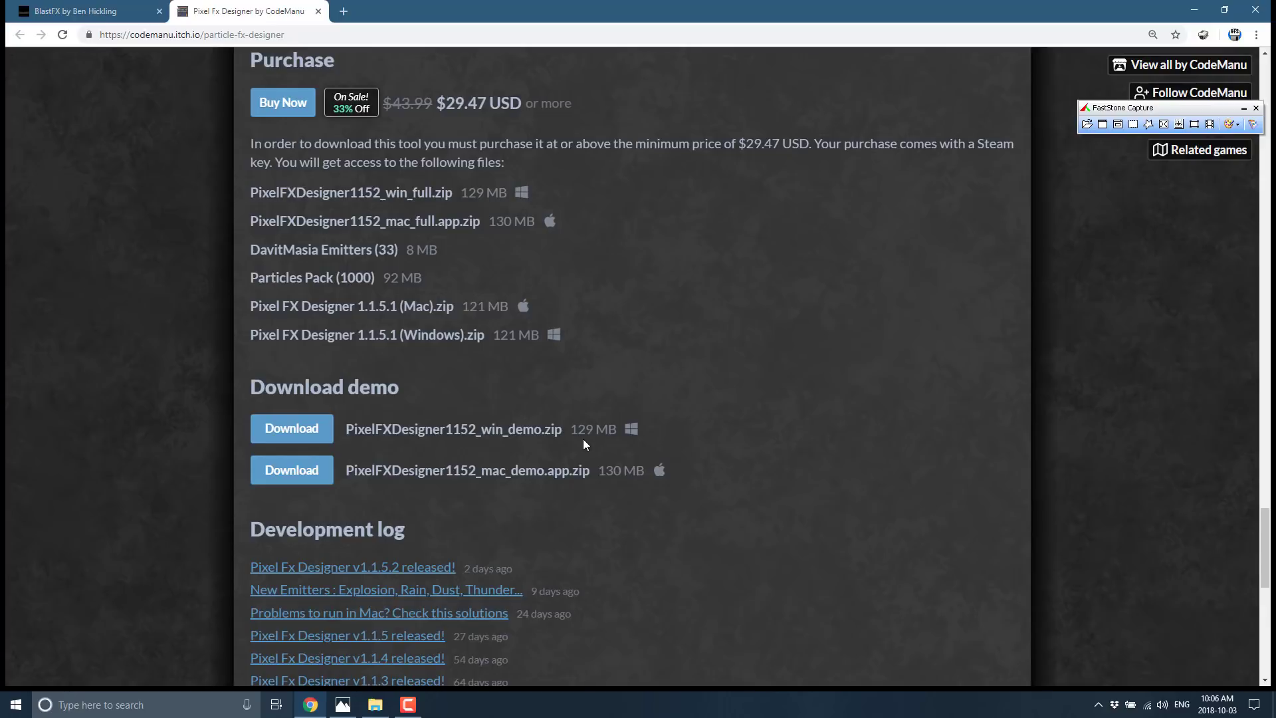
{"action": "key", "text": "alt+Tab"}
{"action": "key", "text": "alt+Tab"}
{"action": "key", "text": "alt+Tab"}
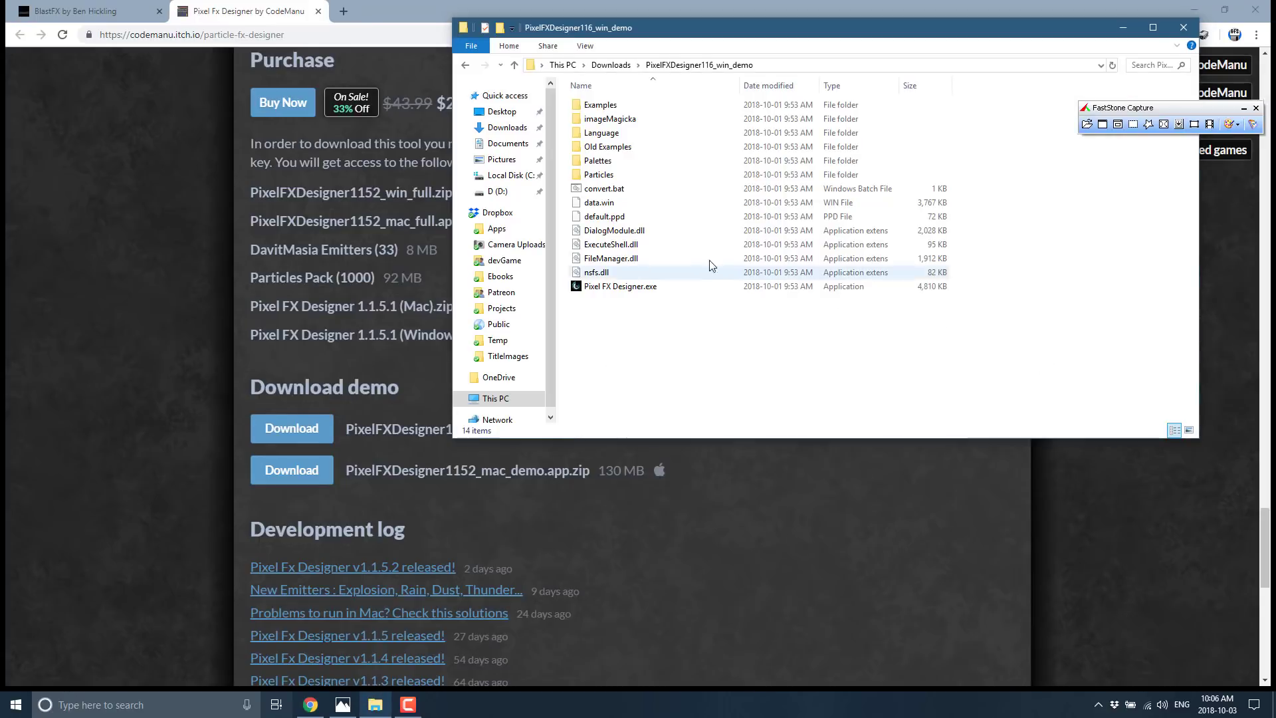
Run Pixel FX Designer.exe from the PixelFXDesigner116_win_demo folder.
{"action": "left_click", "coordinate": [612, 290]}
{"action": "double_click", "coordinate": [613, 286]}
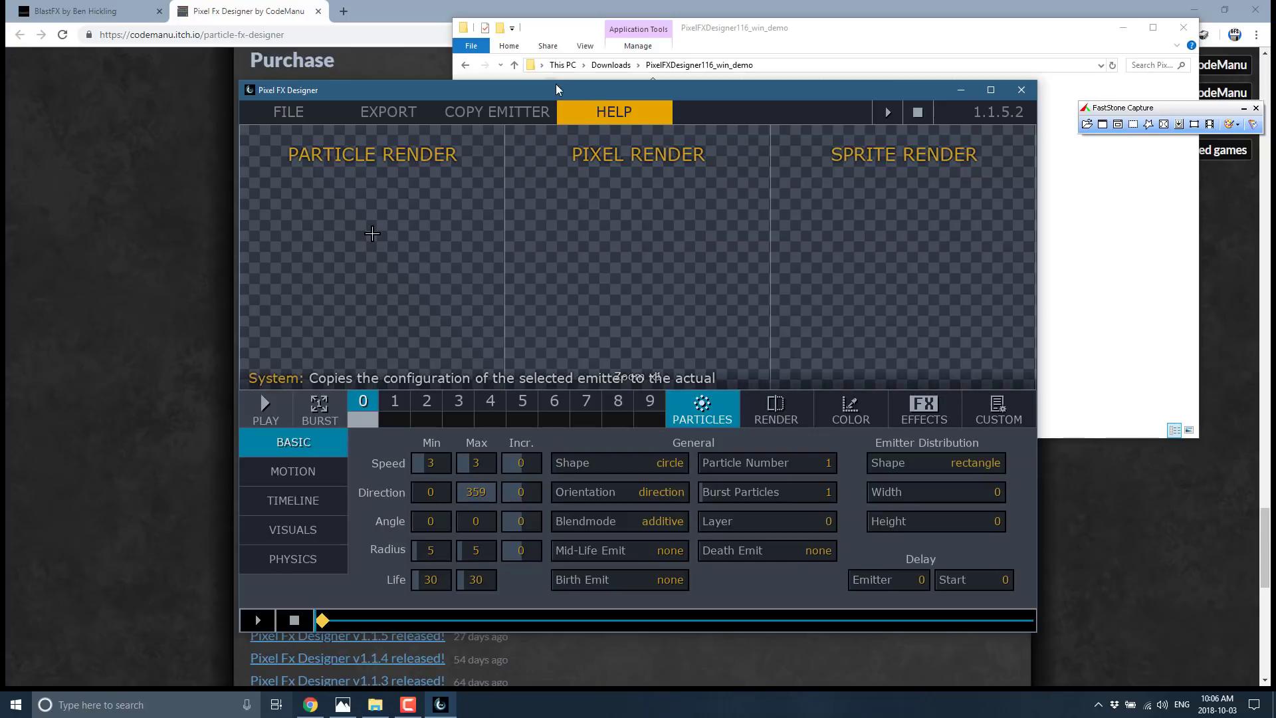
Maximize the Pixel FX Designer window so the editor fills the screen.
{"action": "double_click", "coordinate": [576, 90]}
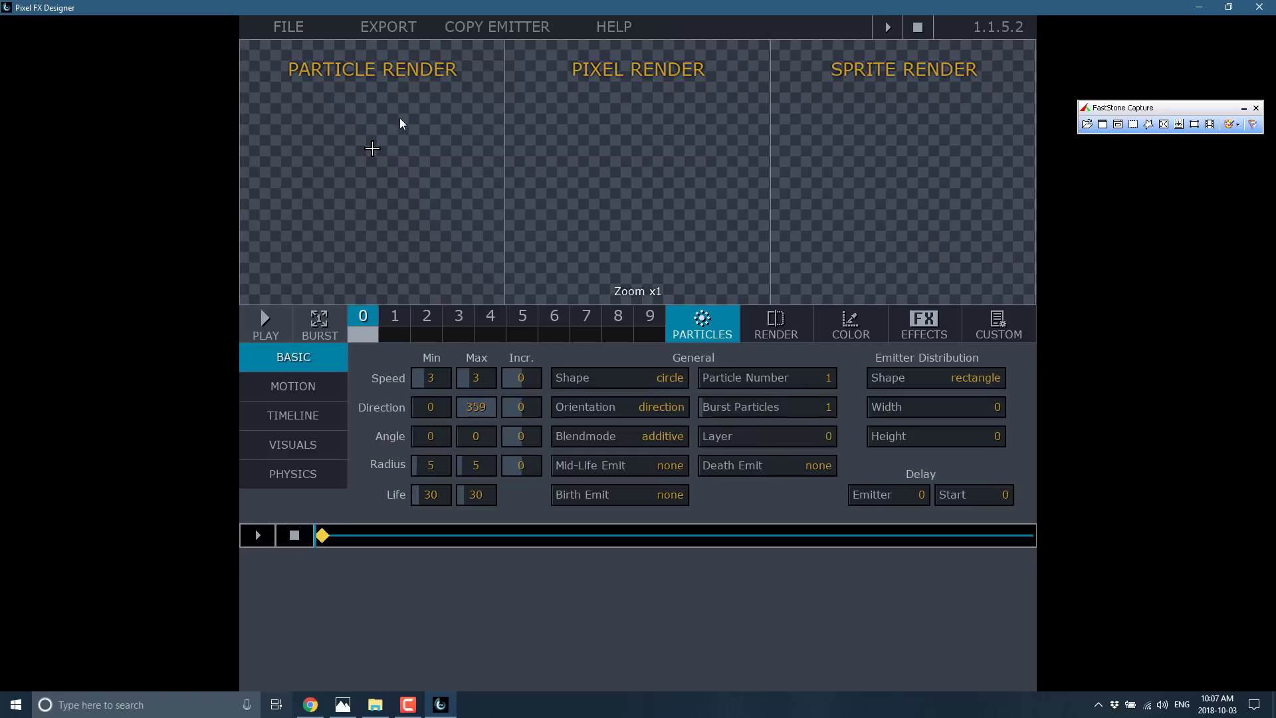
Move the emitter and check the distribution shape options, keeping rectangle distribution.
{"action": "mouse_move", "coordinate": [364, 81]}
{"action": "left_mouse_down"}
{"action": "mouse_move", "coordinate": [422, 186]}
{"action": "mouse_move", "coordinate": [327, 185]}
{"action": "mouse_move", "coordinate": [677, 218]}
{"action": "mouse_move", "coordinate": [673, 205]}
{"action": "mouse_move", "coordinate": [367, 207]}
{"action": "left_mouse_up"}
{"action": "left_click", "coordinate": [972, 377]}
{"action": "left_click", "coordinate": [972, 377]}
{"action": "left_click", "coordinate": [955, 381]}
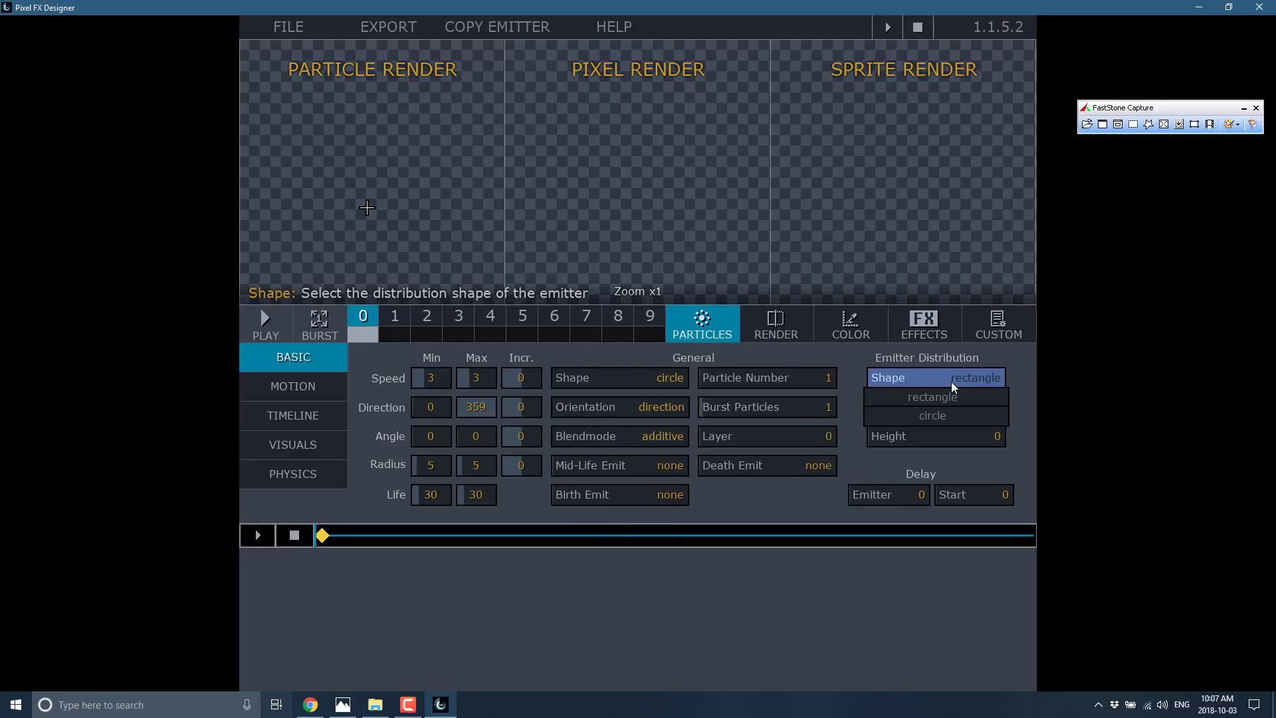
{"action": "left_click", "coordinate": [952, 382]}
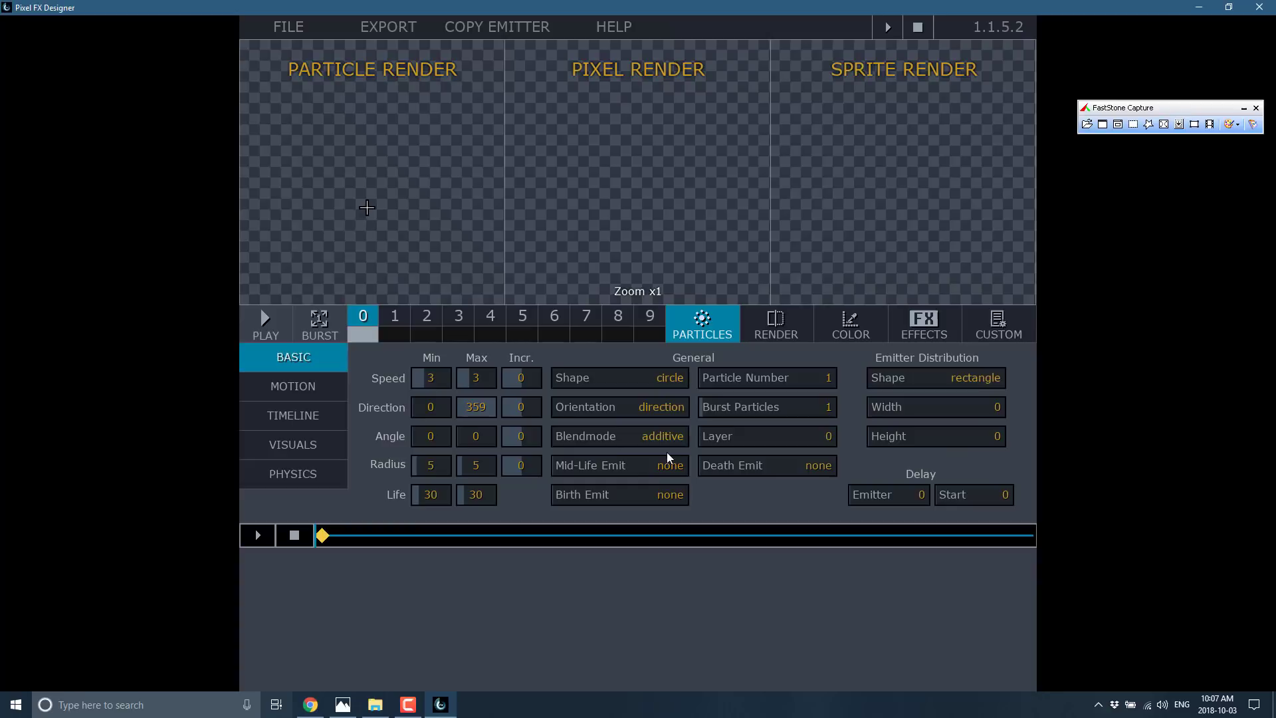
Make emitter 0's particles triangles and move the emitter to scatter them.
{"action": "left_click", "coordinate": [665, 376]}
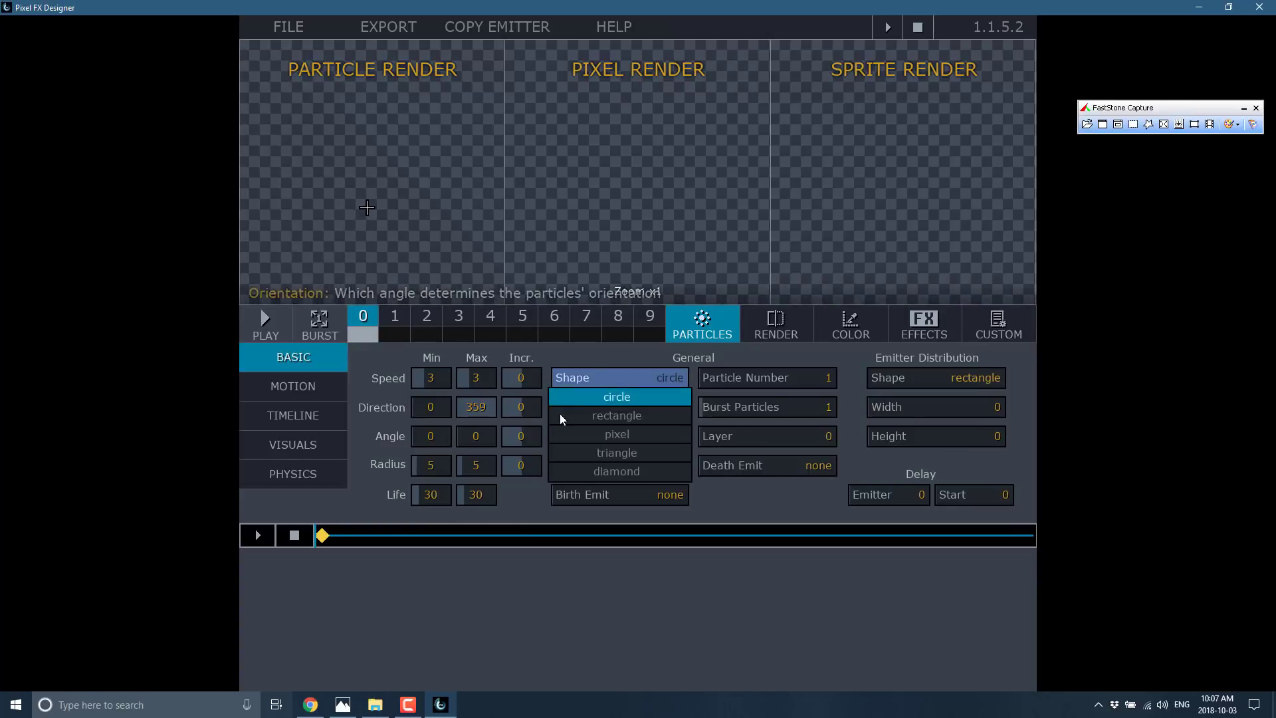
{"action": "left_click", "coordinate": [620, 453]}
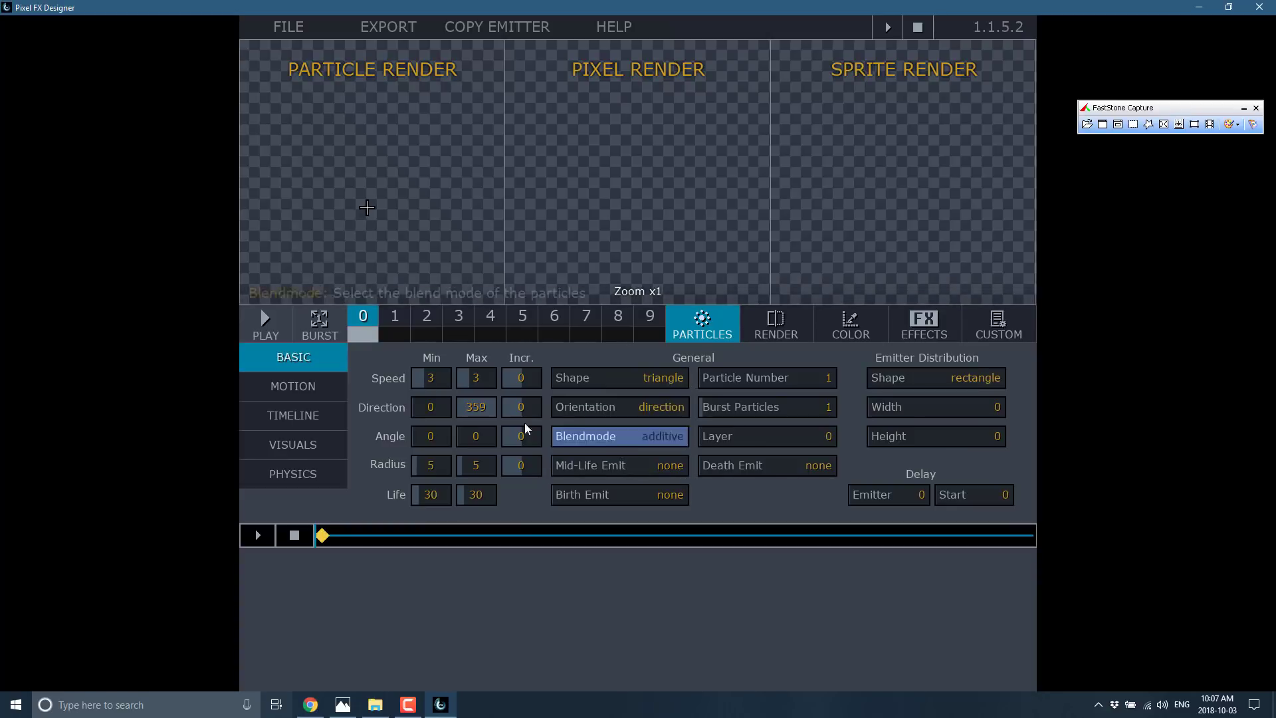
{"action": "left_click", "coordinate": [426, 230]}
{"action": "mouse_move", "coordinate": [426, 230]}
{"action": "left_mouse_down"}
{"action": "mouse_move", "coordinate": [370, 172]}
{"action": "mouse_move", "coordinate": [385, 166]}
{"action": "mouse_move", "coordinate": [304, 198]}
{"action": "mouse_move", "coordinate": [390, 186]}
{"action": "mouse_move", "coordinate": [354, 166]}
{"action": "mouse_move", "coordinate": [379, 215]}
{"action": "mouse_move", "coordinate": [359, 195]}
{"action": "mouse_move", "coordinate": [383, 185]}
{"action": "left_mouse_up"}
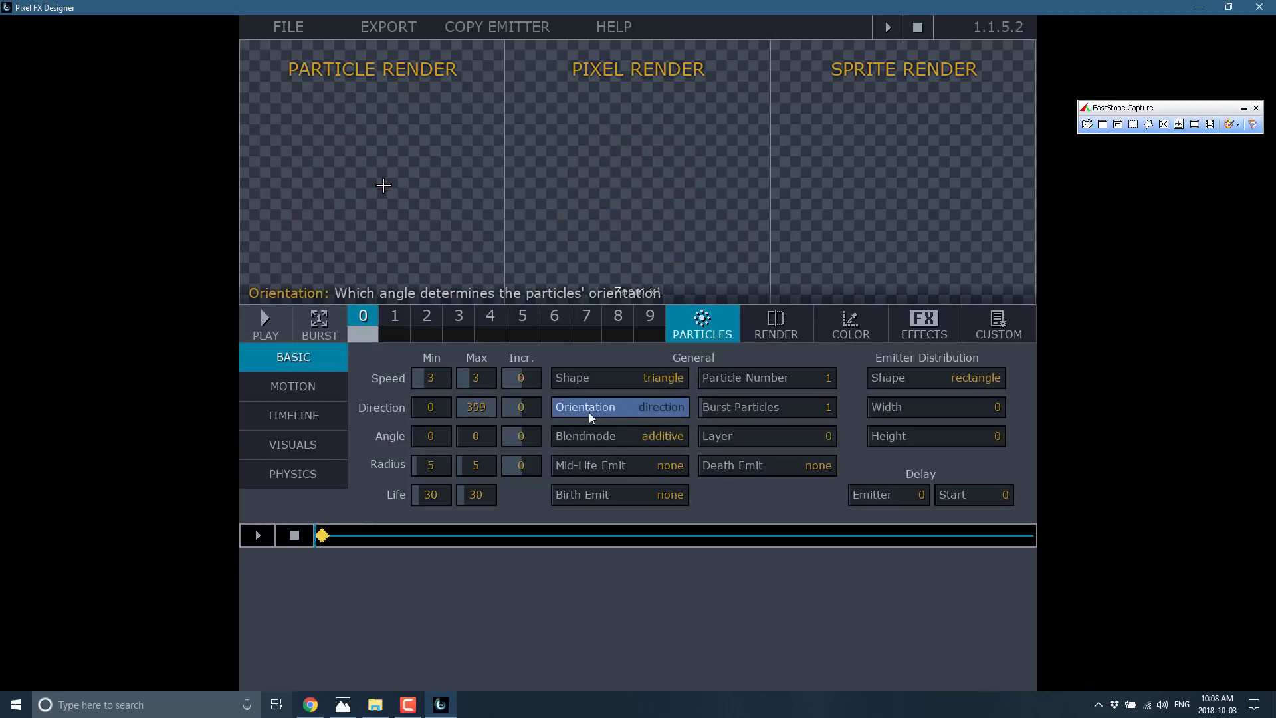
Try subtractive particle blending, then set the blend mode back to additive.
{"action": "left_click", "coordinate": [652, 436]}
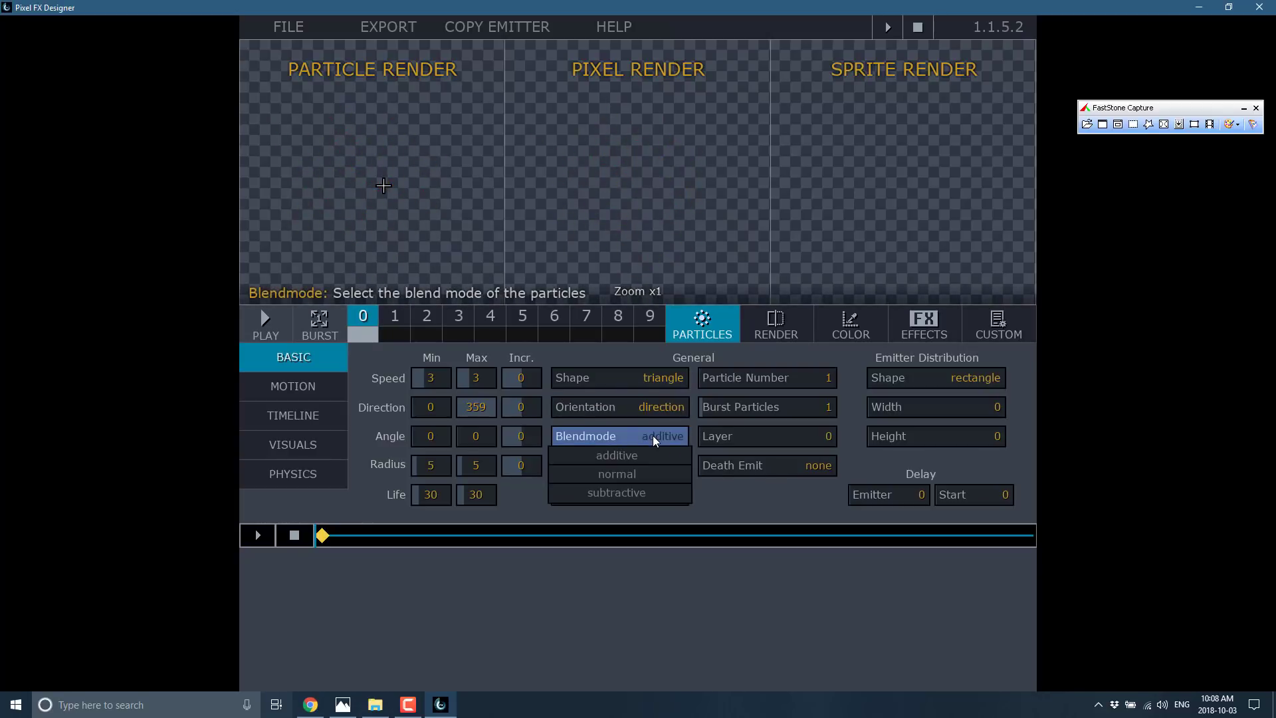
{"action": "left_click", "coordinate": [649, 497]}
{"action": "left_click_drag", "start_coordinate": [382, 193], "coordinate": [353, 197]}
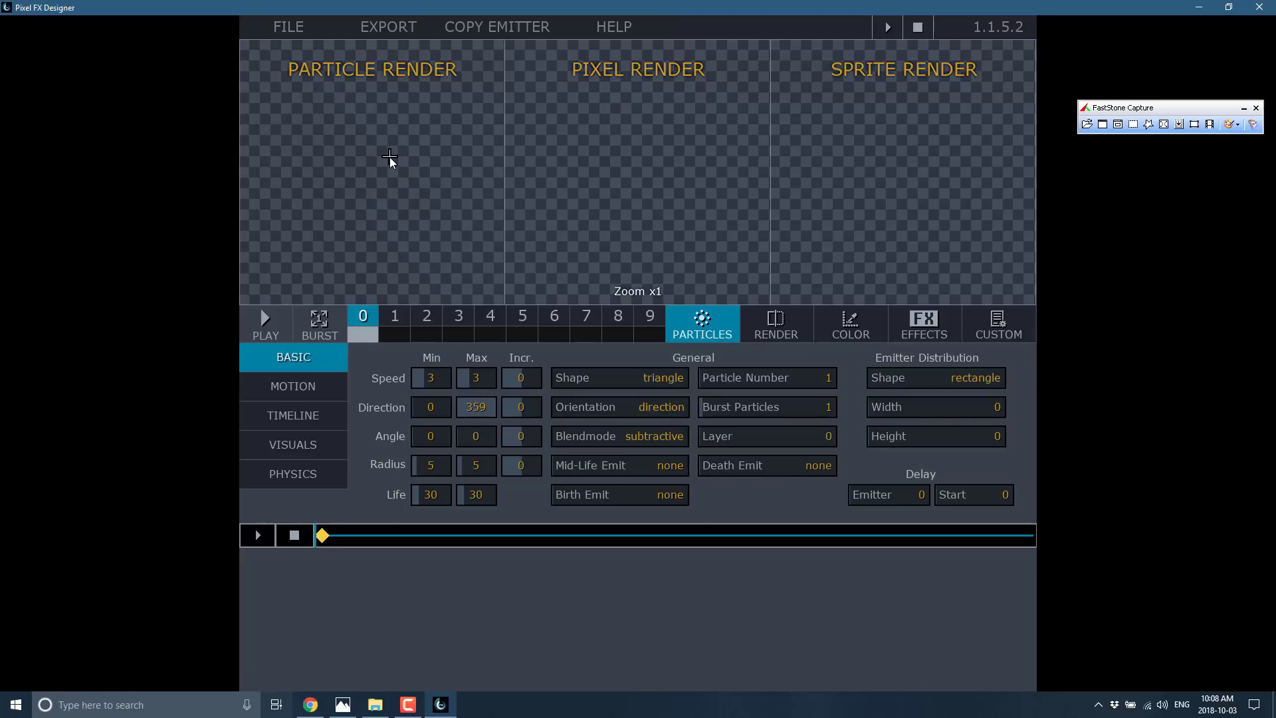
{"action": "left_click", "coordinate": [632, 437]}
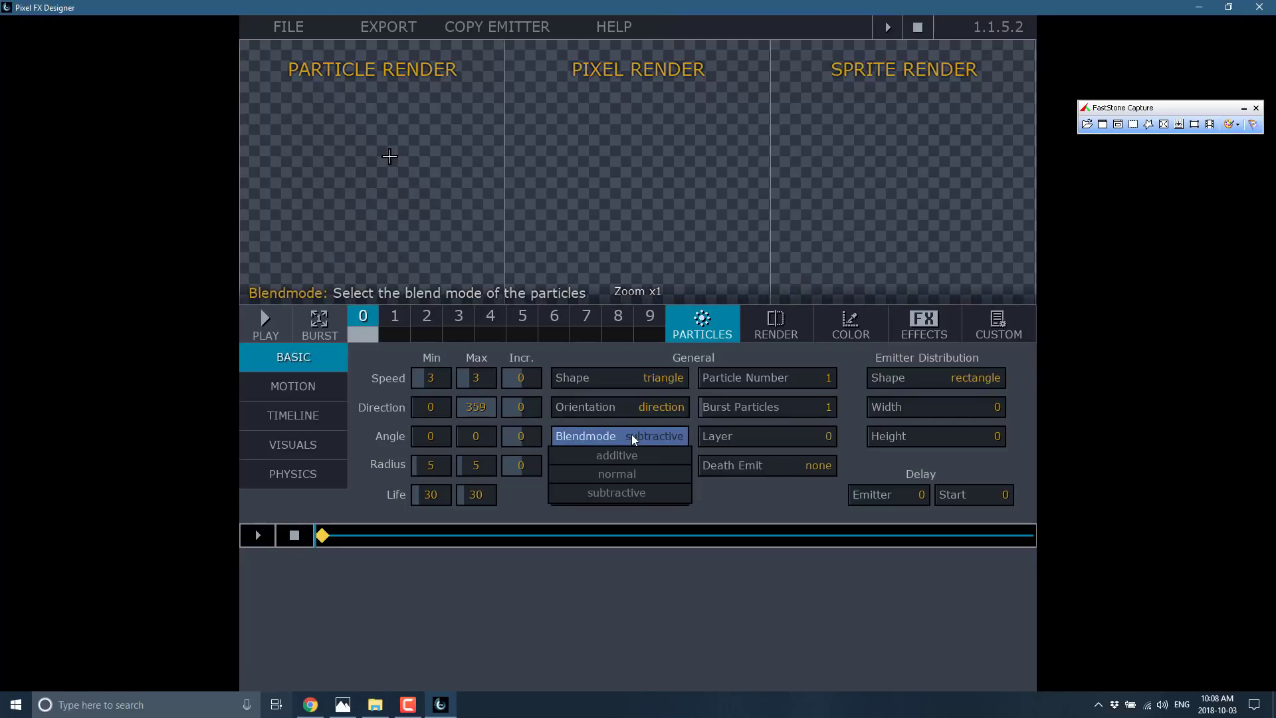
{"action": "left_click", "coordinate": [619, 455]}
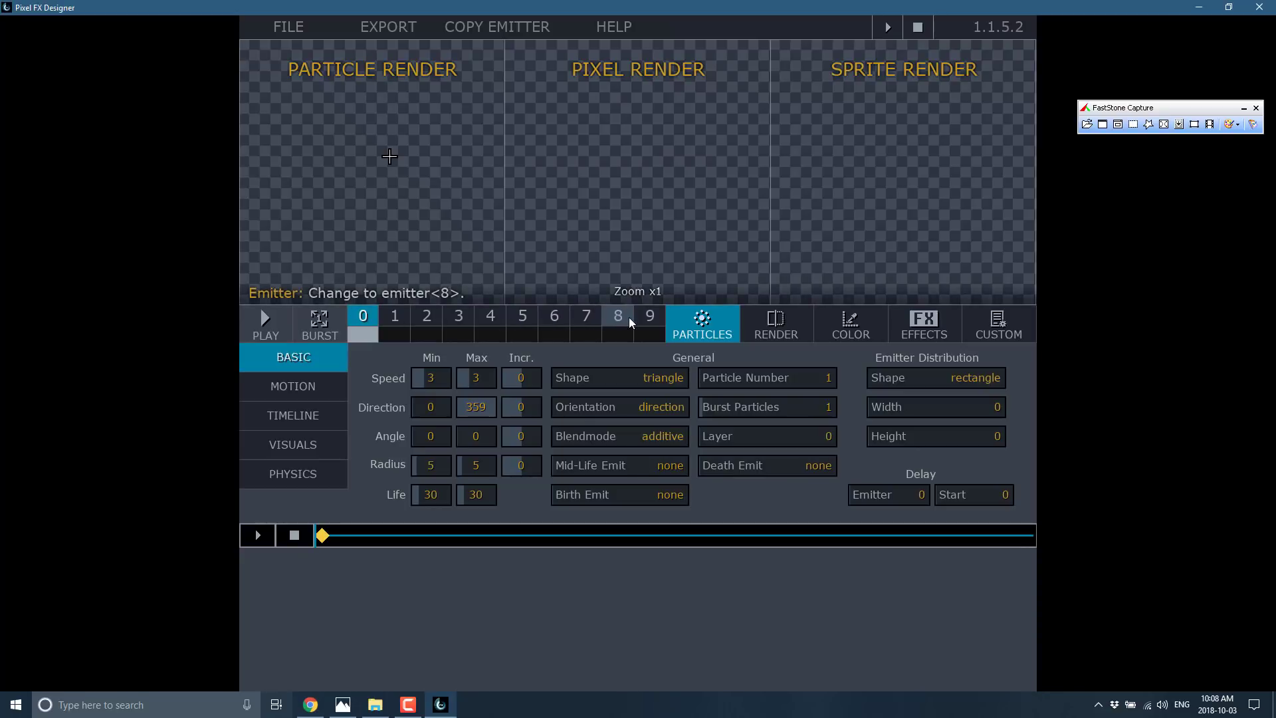
{"action": "left_click", "coordinate": [397, 333]}
{"action": "left_click", "coordinate": [398, 322]}
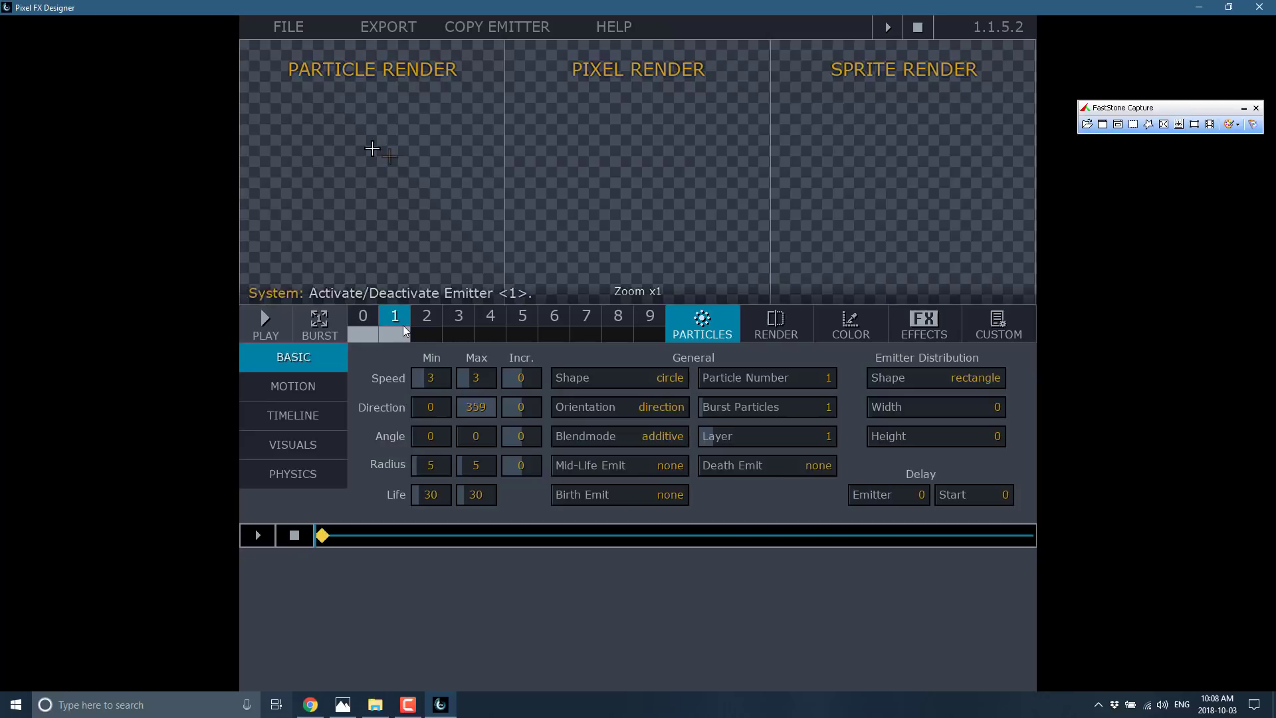
{"action": "mouse_move", "coordinate": [370, 148]}
{"action": "left_mouse_down"}
{"action": "mouse_move", "coordinate": [470, 212]}
{"action": "mouse_move", "coordinate": [284, 261]}
{"action": "mouse_move", "coordinate": [274, 95]}
{"action": "mouse_move", "coordinate": [474, 185]}
{"action": "mouse_move", "coordinate": [440, 253]}
{"action": "left_mouse_up"}
{"action": "left_click", "coordinate": [429, 326]}
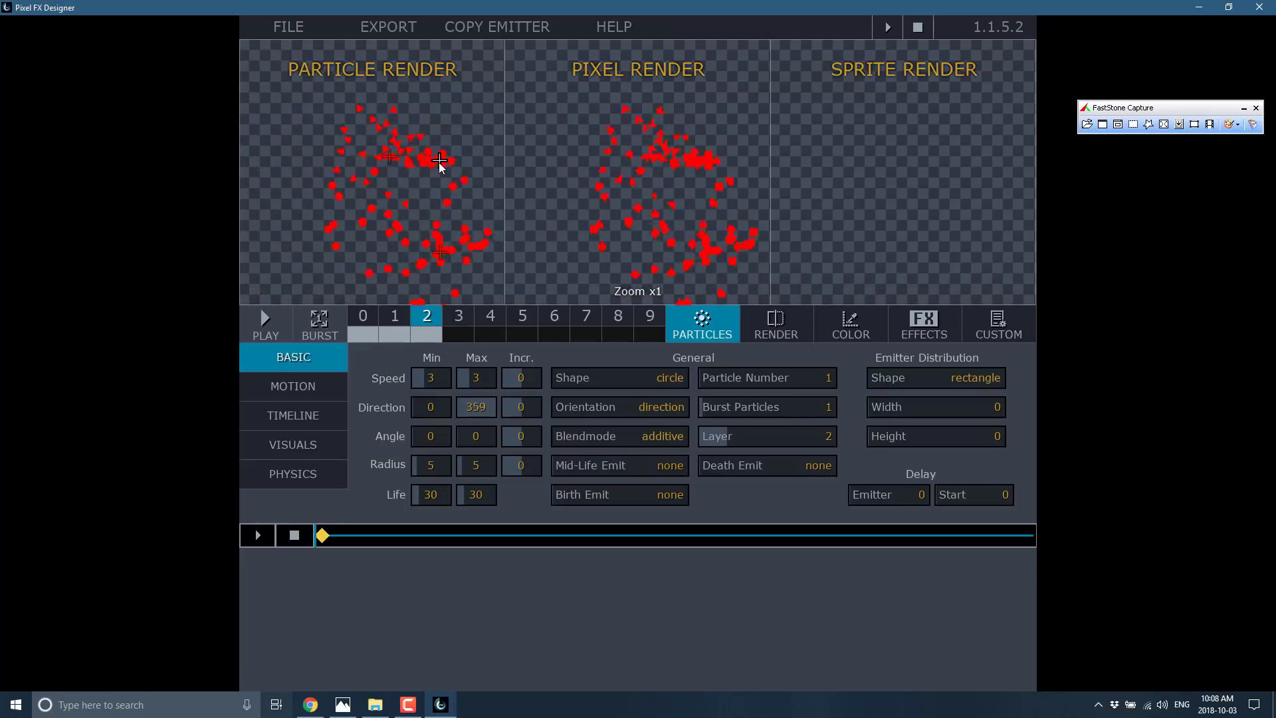
{"action": "left_click", "coordinate": [425, 331]}
{"action": "left_click", "coordinate": [399, 333]}
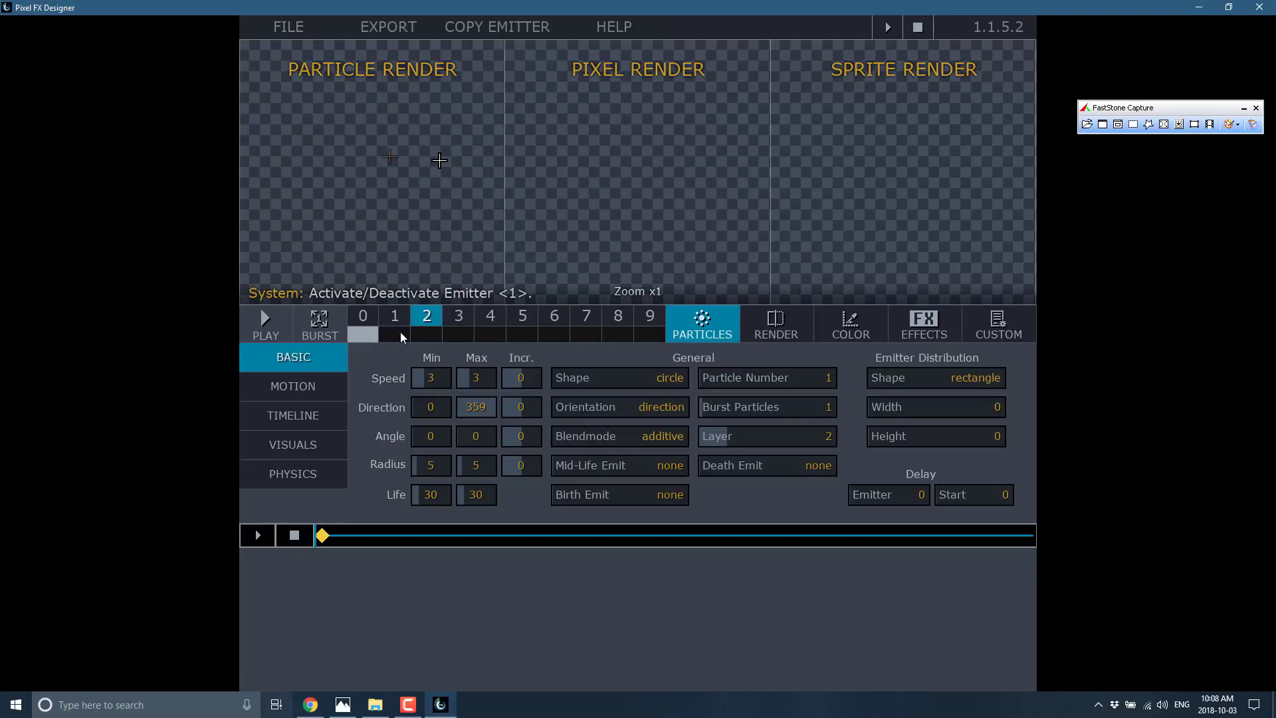
{"action": "left_click", "coordinate": [362, 328]}
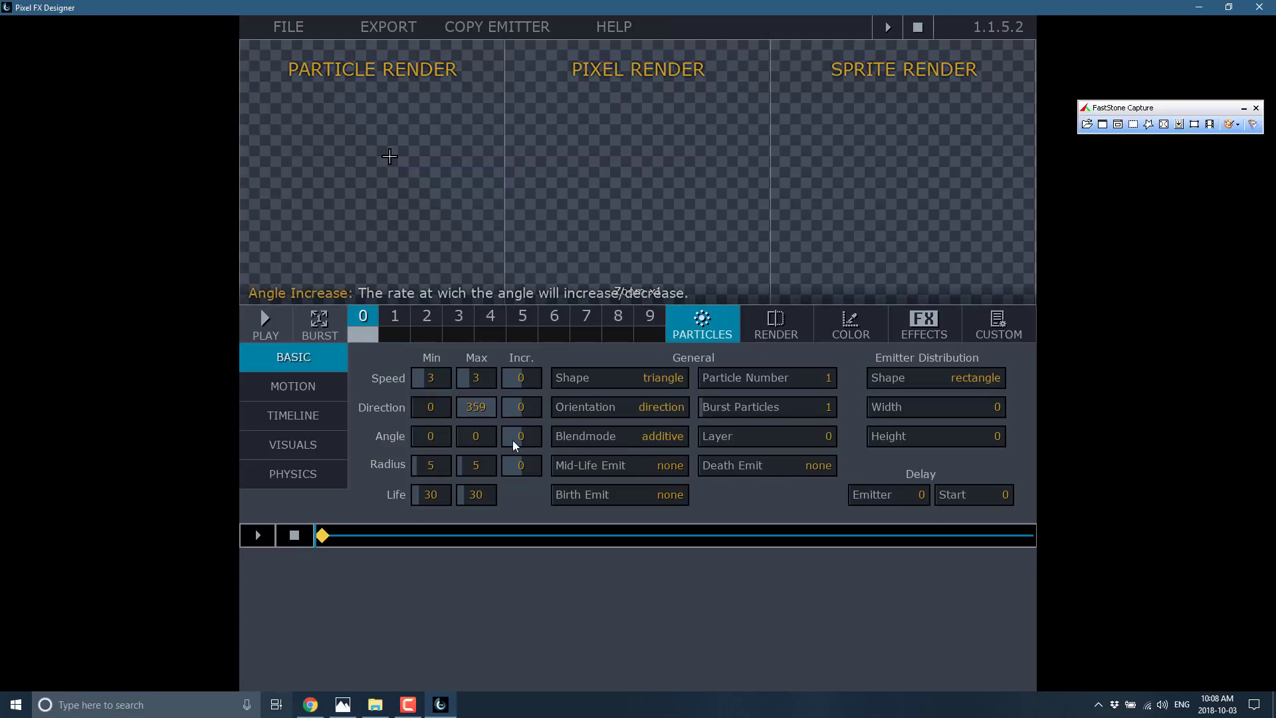
Raise particle life to 75 frames and place the emitter in the preview's left part.
{"action": "mouse_move", "coordinate": [399, 171]}
{"action": "left_mouse_down"}
{"action": "mouse_move", "coordinate": [410, 210]}
{"action": "mouse_move", "coordinate": [383, 186]}
{"action": "mouse_move", "coordinate": [334, 196]}
{"action": "mouse_move", "coordinate": [314, 243]}
{"action": "left_mouse_up"}
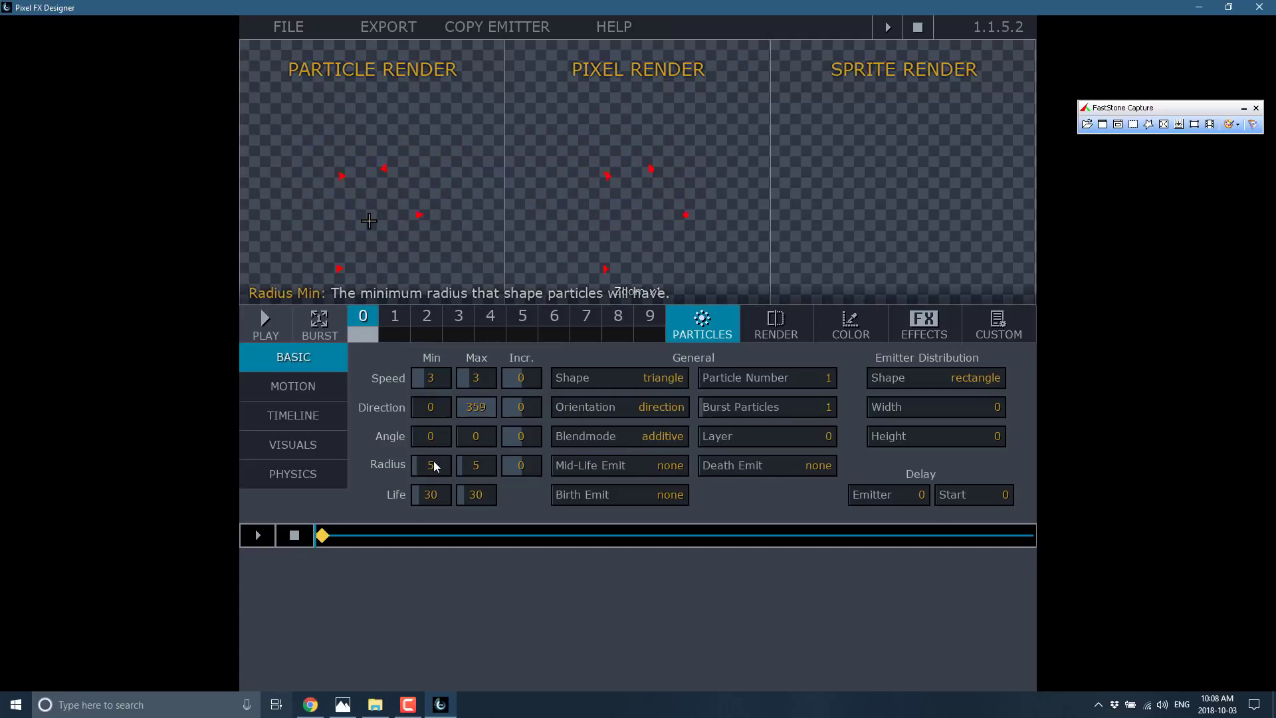
{"action": "left_click", "coordinate": [381, 247]}
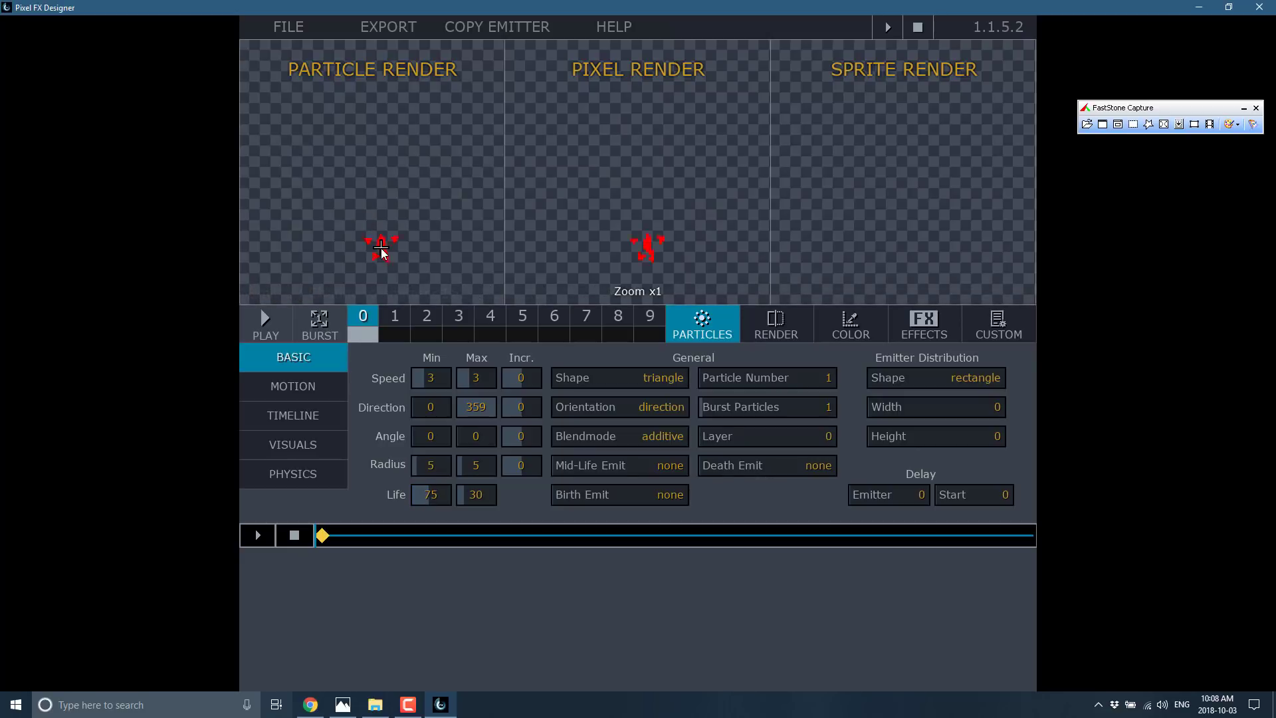
{"action": "scroll", "coordinate": [471, 498], "scroll_direction": "up", "scroll_amount": 3}
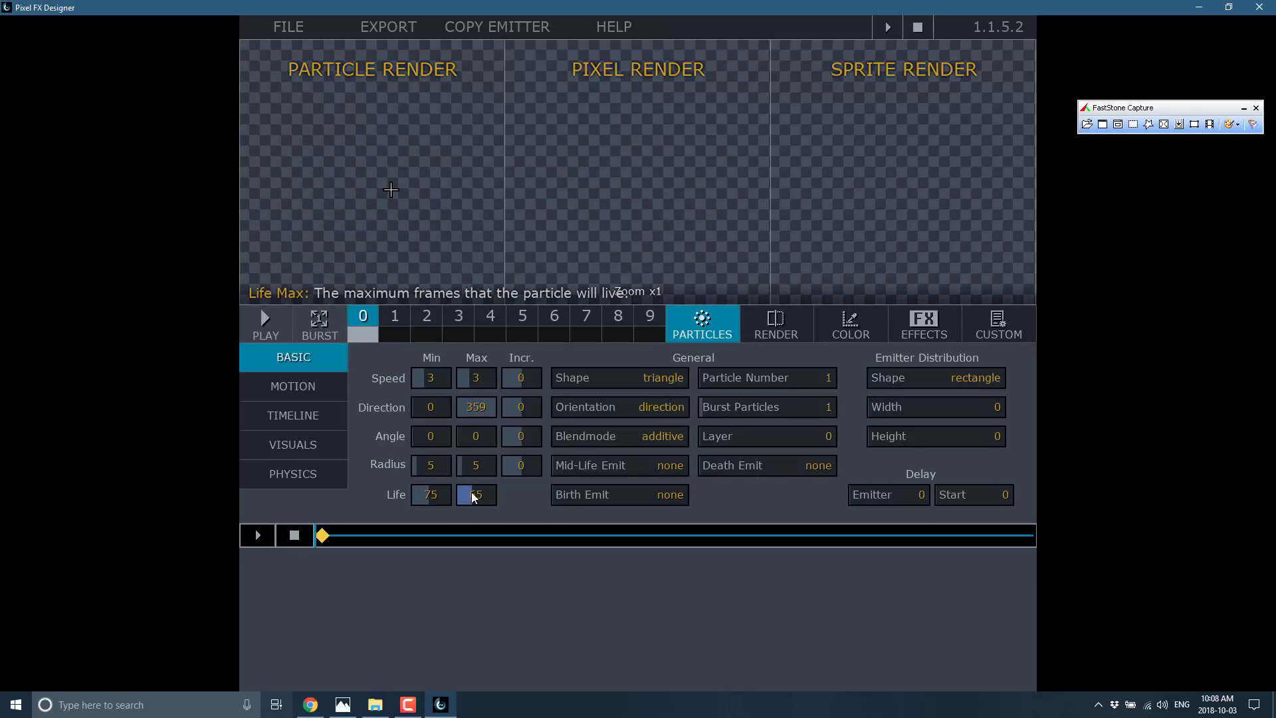
{"action": "left_click", "coordinate": [360, 203]}
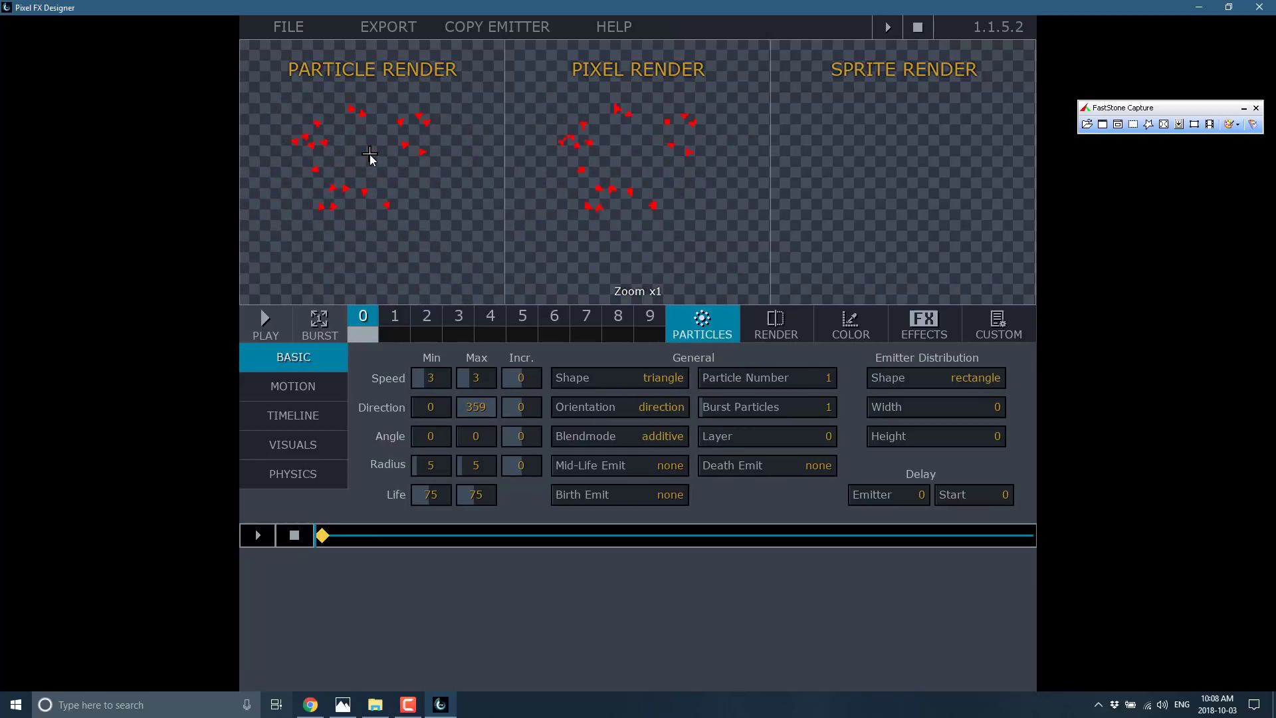
{"action": "scroll", "coordinate": [476, 498], "scroll_direction": "up", "scroll_amount": 5}
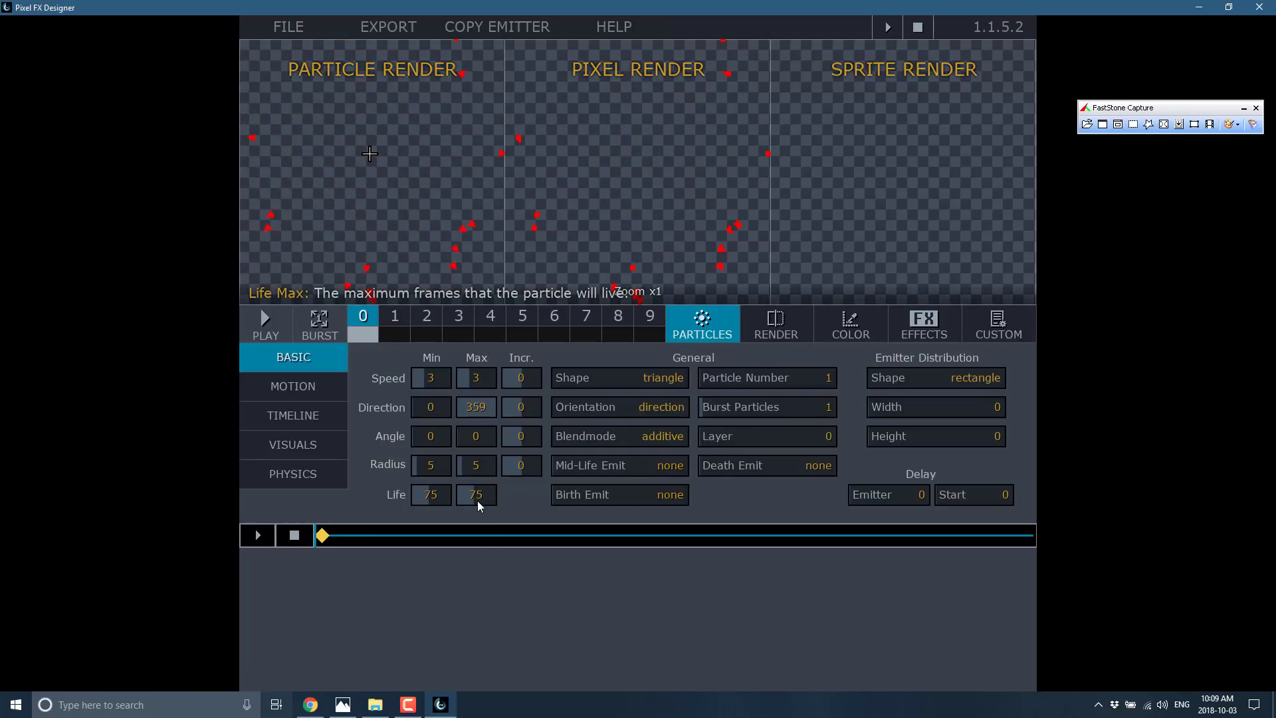
With path mode Stop, add three motion path points curving up and right.
{"action": "left_click", "coordinate": [286, 387]}
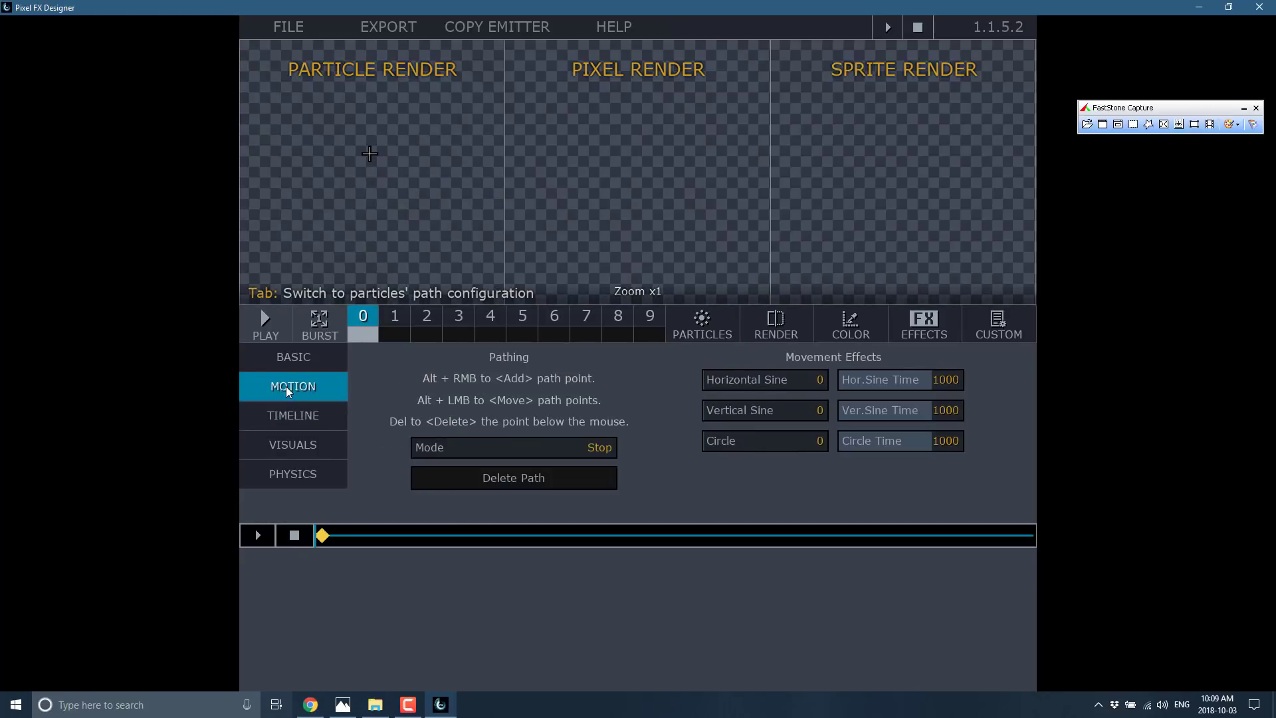
{"action": "left_click", "coordinate": [514, 449]}
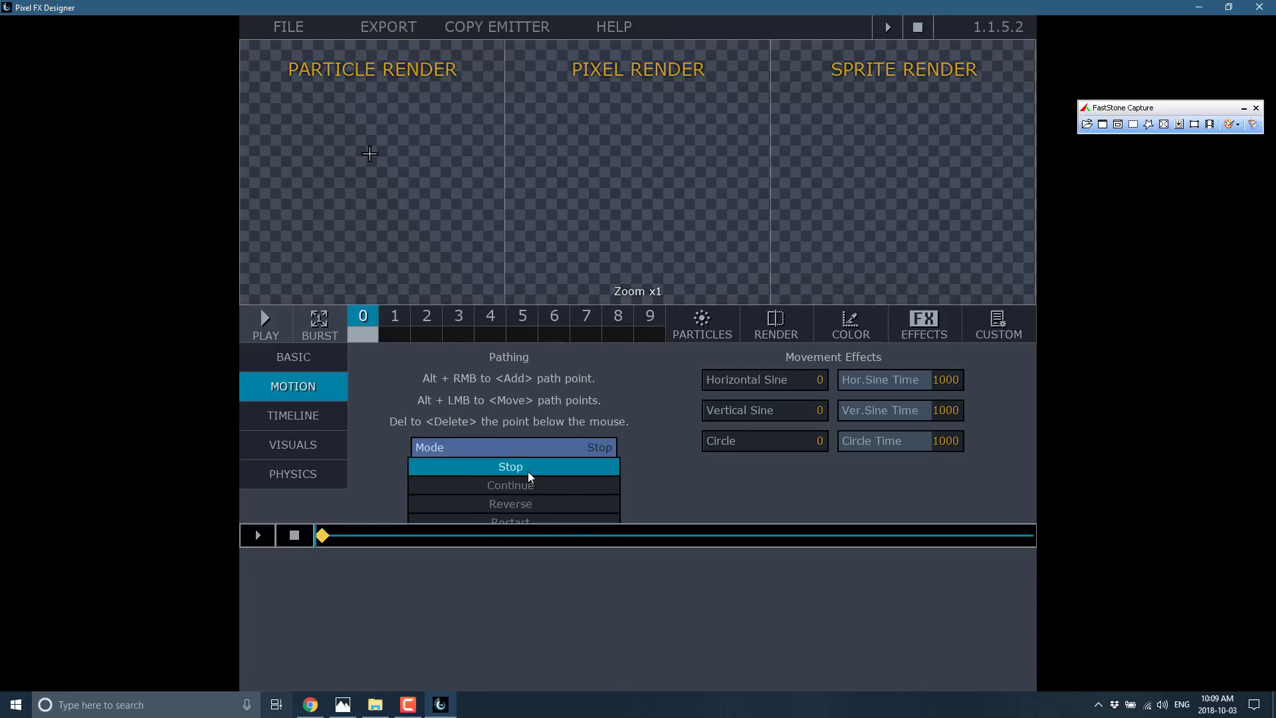
{"action": "left_click", "coordinate": [581, 519]}
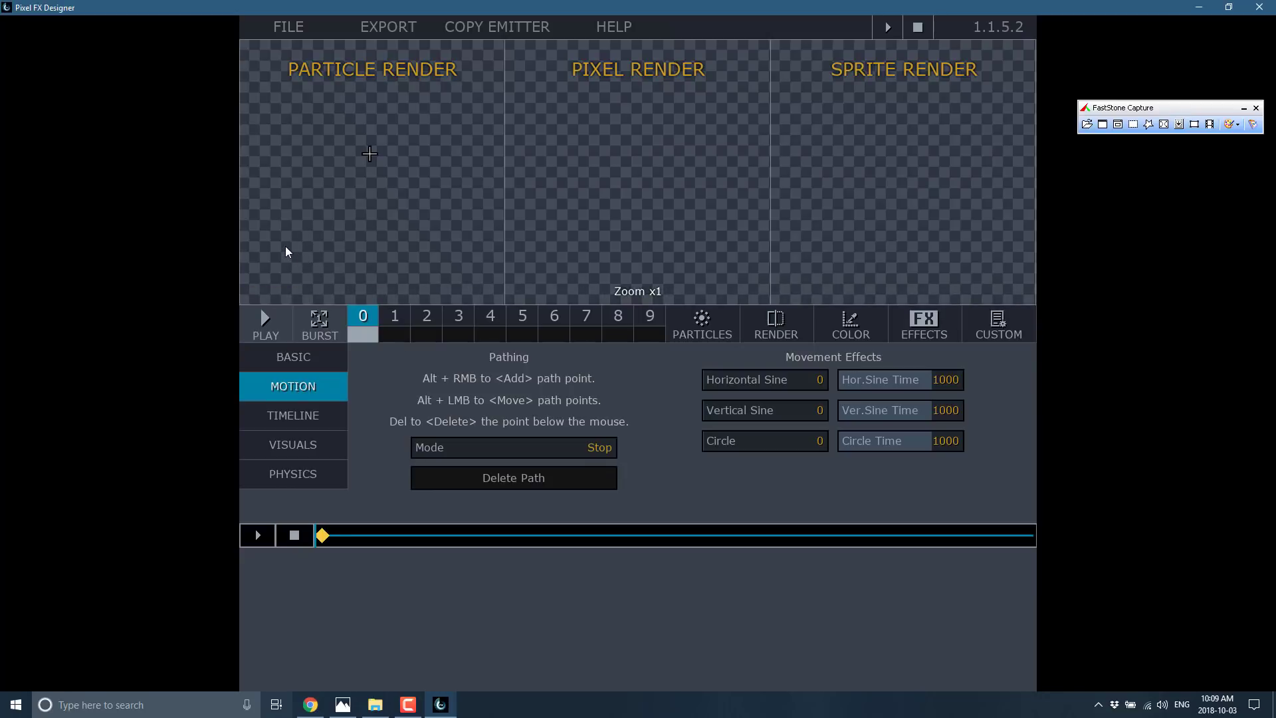
{"action": "left_click", "coordinate": [275, 182]}
{"action": "right_click", "coordinate": [286, 258], "text": "alt"}
{"action": "right_click", "coordinate": [287, 180], "text": "alt"}
{"action": "right_click", "coordinate": [321, 152], "text": "alt"}
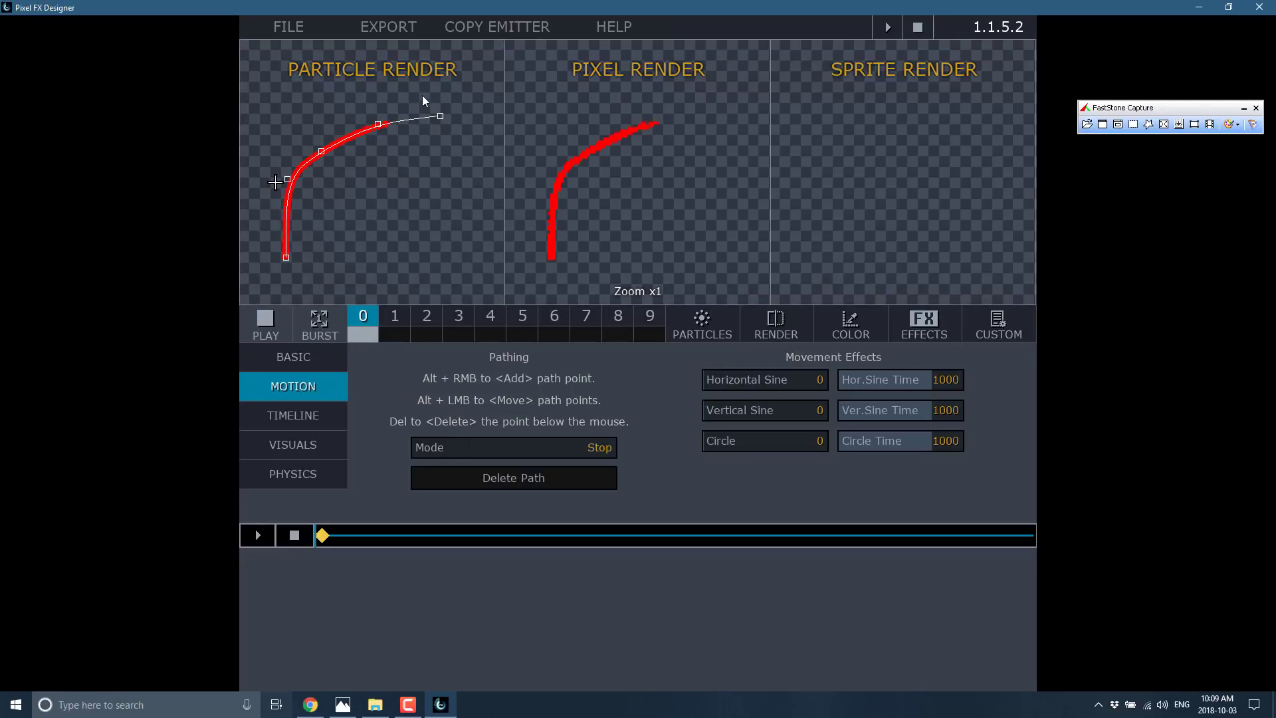
Lengthen particle life to 135 min and 130 max frames.
{"action": "left_click", "coordinate": [298, 364]}
{"action": "scroll", "coordinate": [484, 498], "scroll_direction": "up", "scroll_amount": 3}
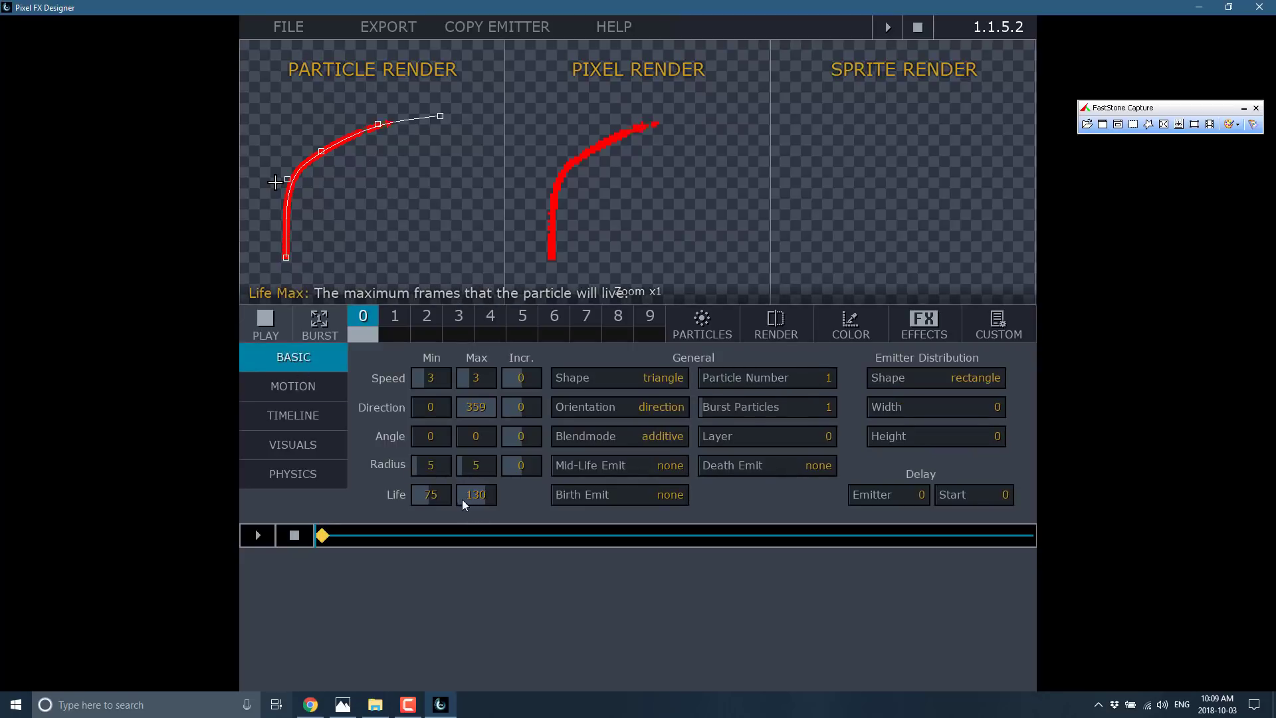
{"action": "scroll", "coordinate": [438, 499], "scroll_direction": "up", "scroll_amount": 6}
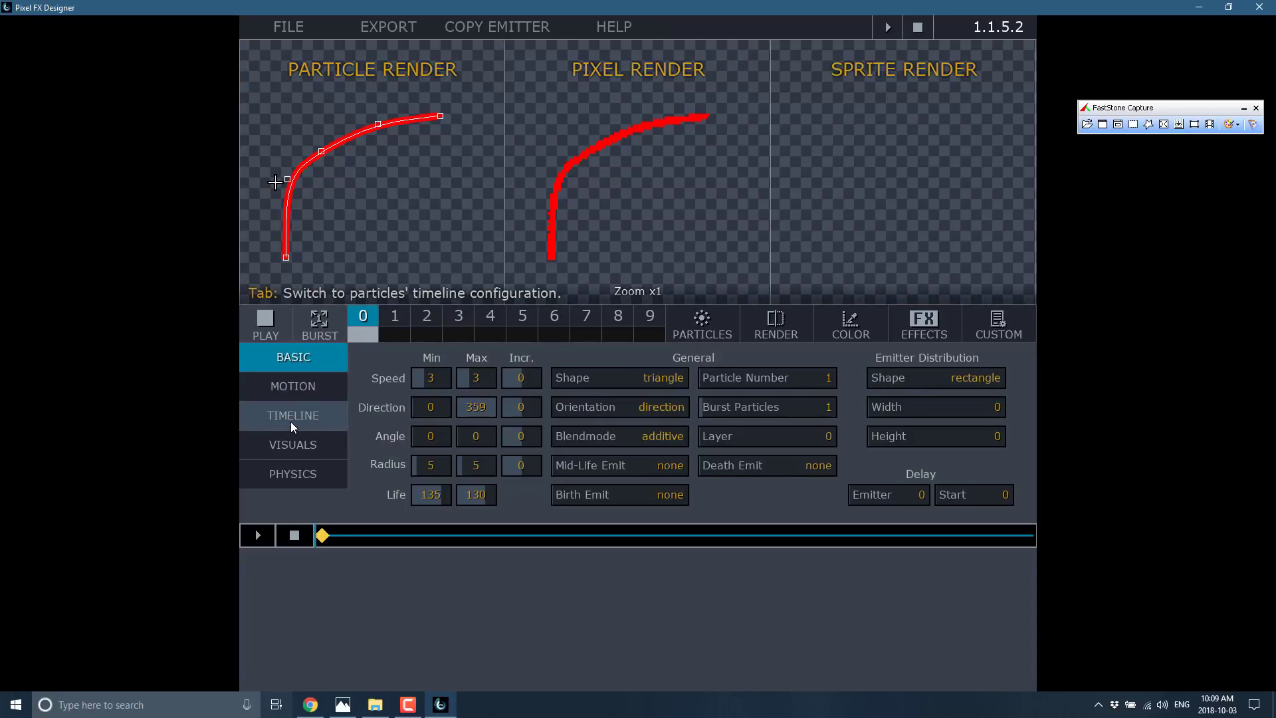
Move two motion path points to bend the arc into a sharp hook.
{"action": "left_click", "coordinate": [295, 387]}
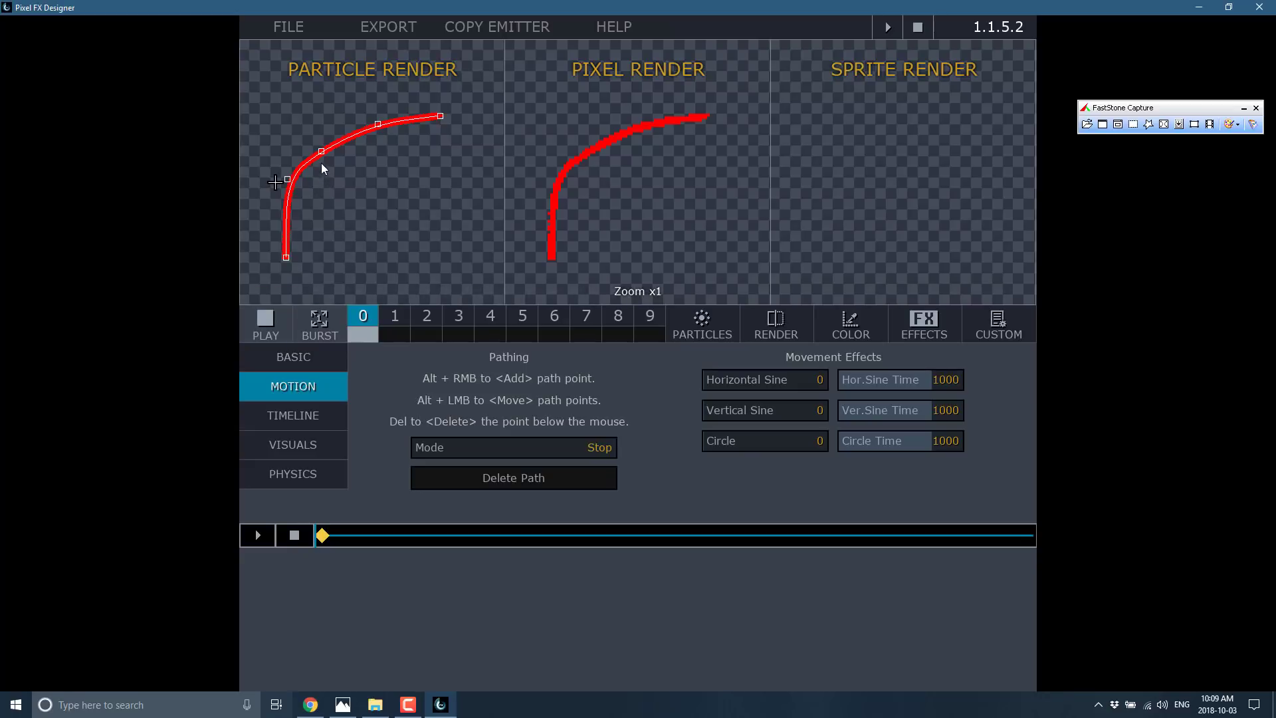
{"action": "left_click_drag", "start_coordinate": [321, 151], "coordinate": [367, 249]}
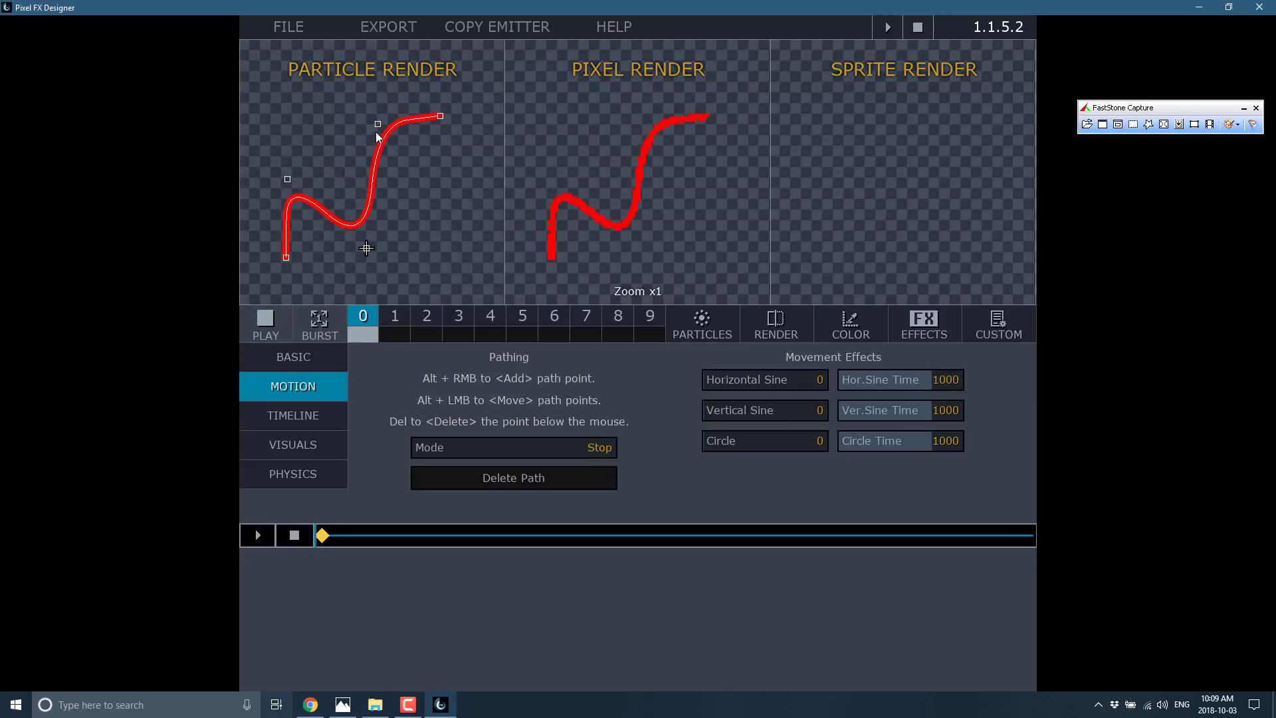
{"action": "left_click_drag", "start_coordinate": [377, 132], "coordinate": [281, 138]}
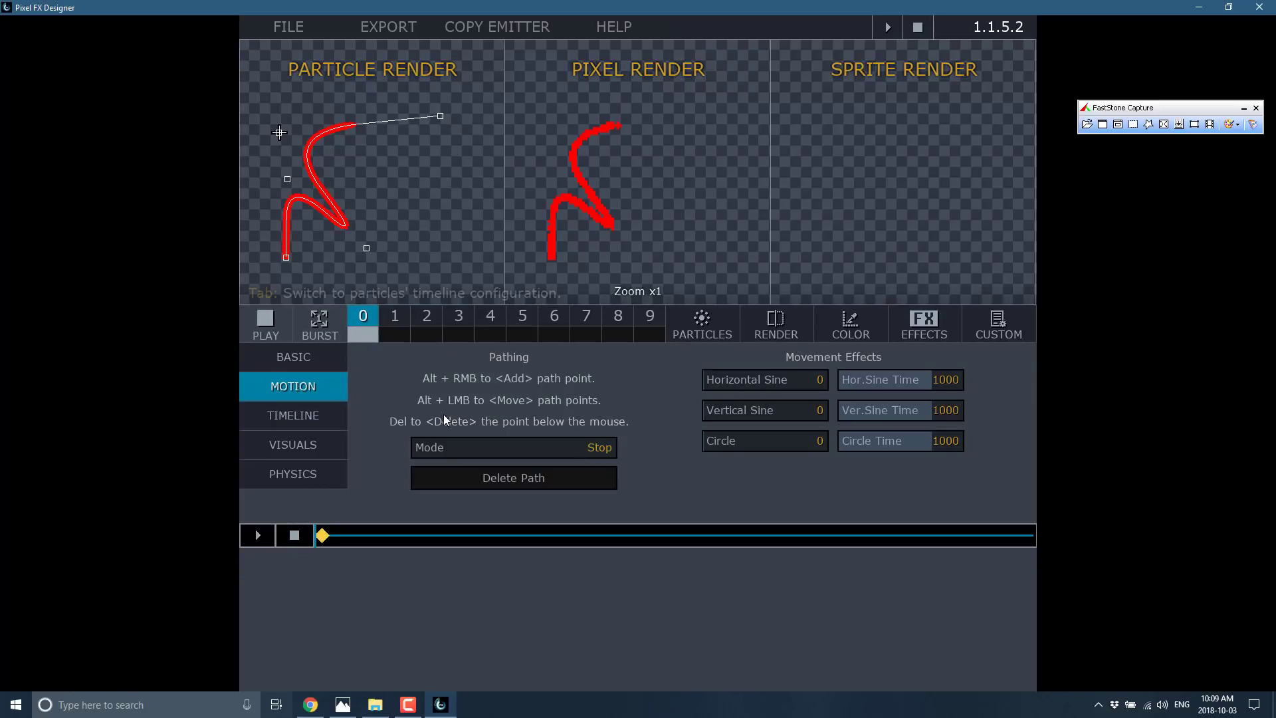
Delete the motion path and lower particle life to 35/15 frames.
{"action": "left_click", "coordinate": [546, 473]}
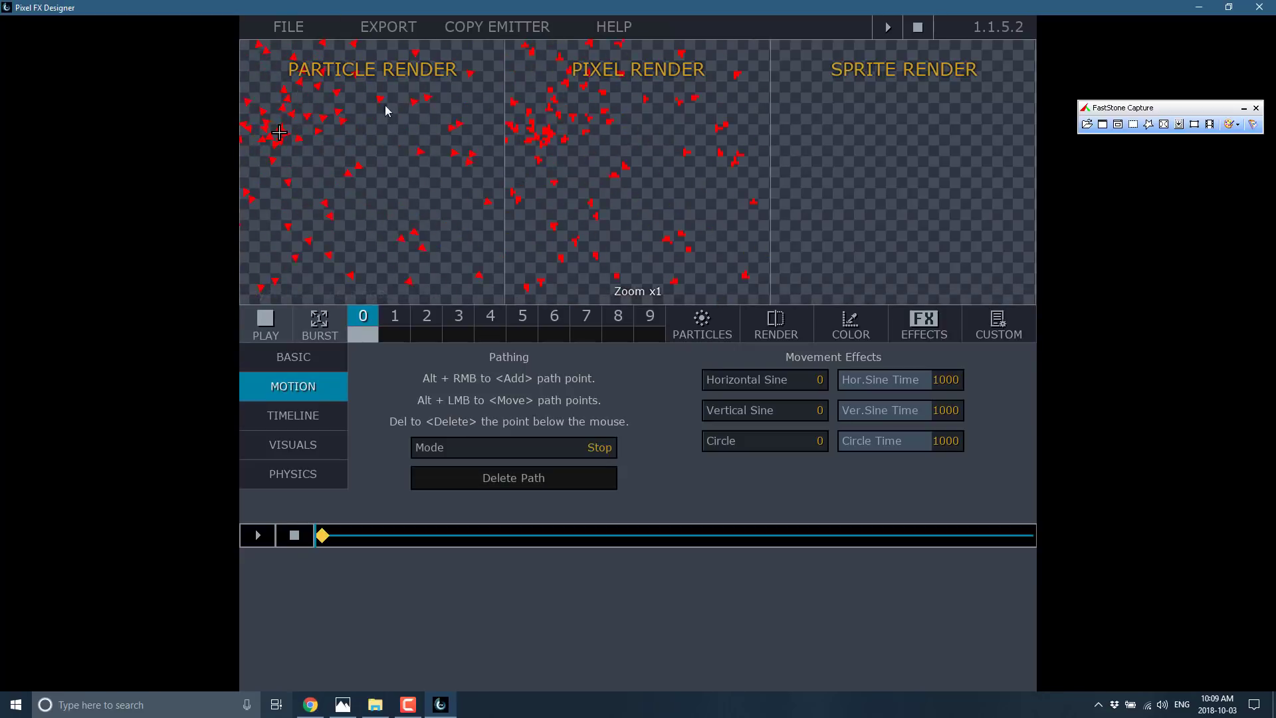
{"action": "left_click", "coordinate": [282, 360]}
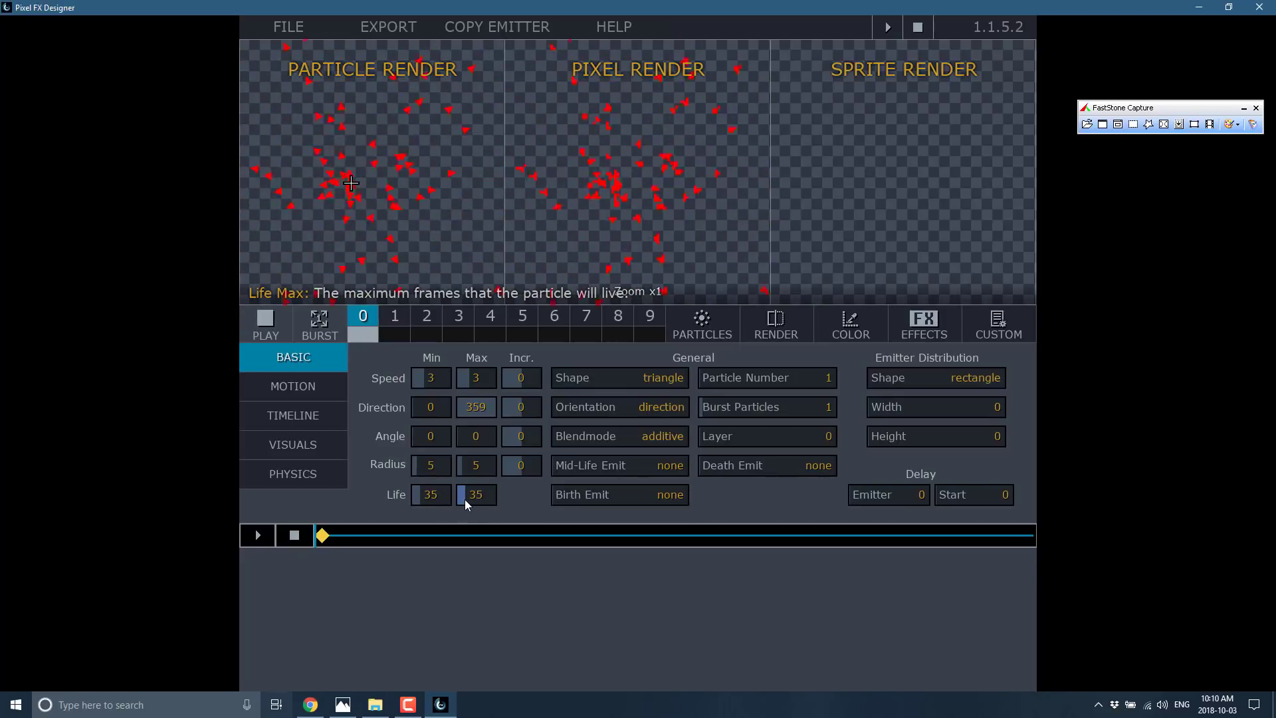
{"action": "scroll", "coordinate": [464, 500], "scroll_direction": "down", "scroll_amount": 4}
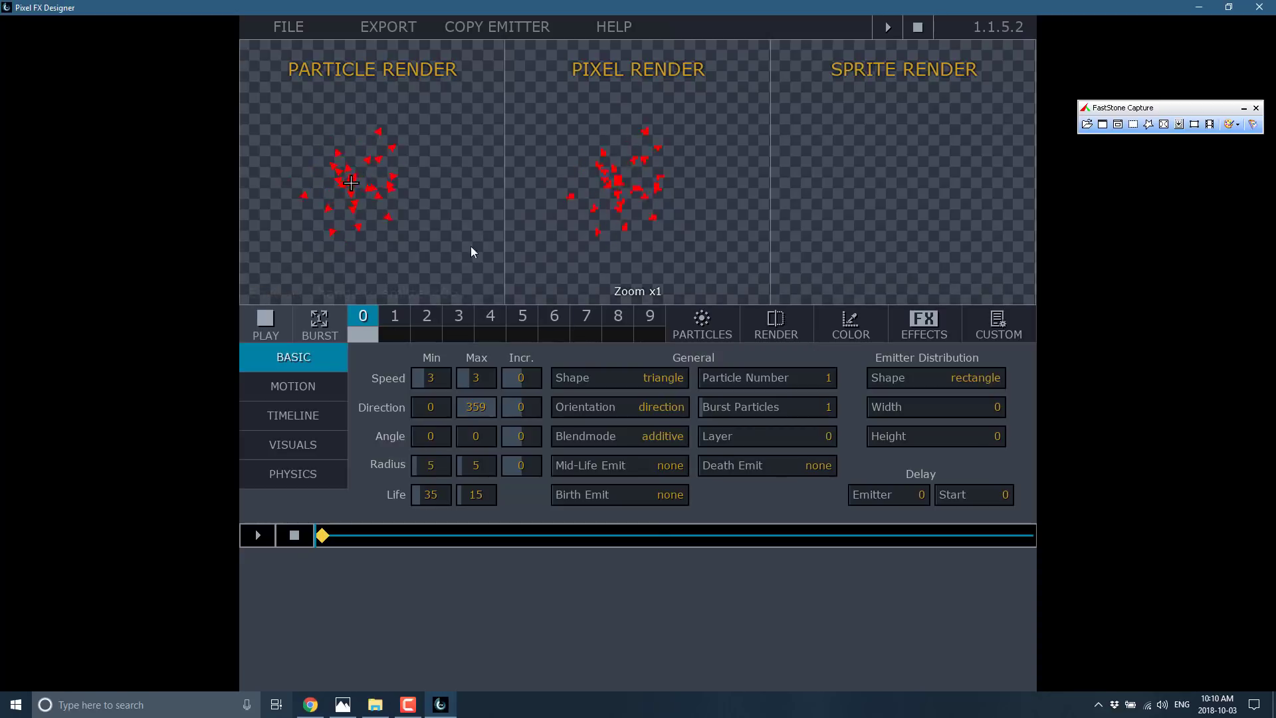
Make the particles render as single pixels.
{"action": "left_click", "coordinate": [672, 385]}
{"action": "left_click", "coordinate": [619, 435]}
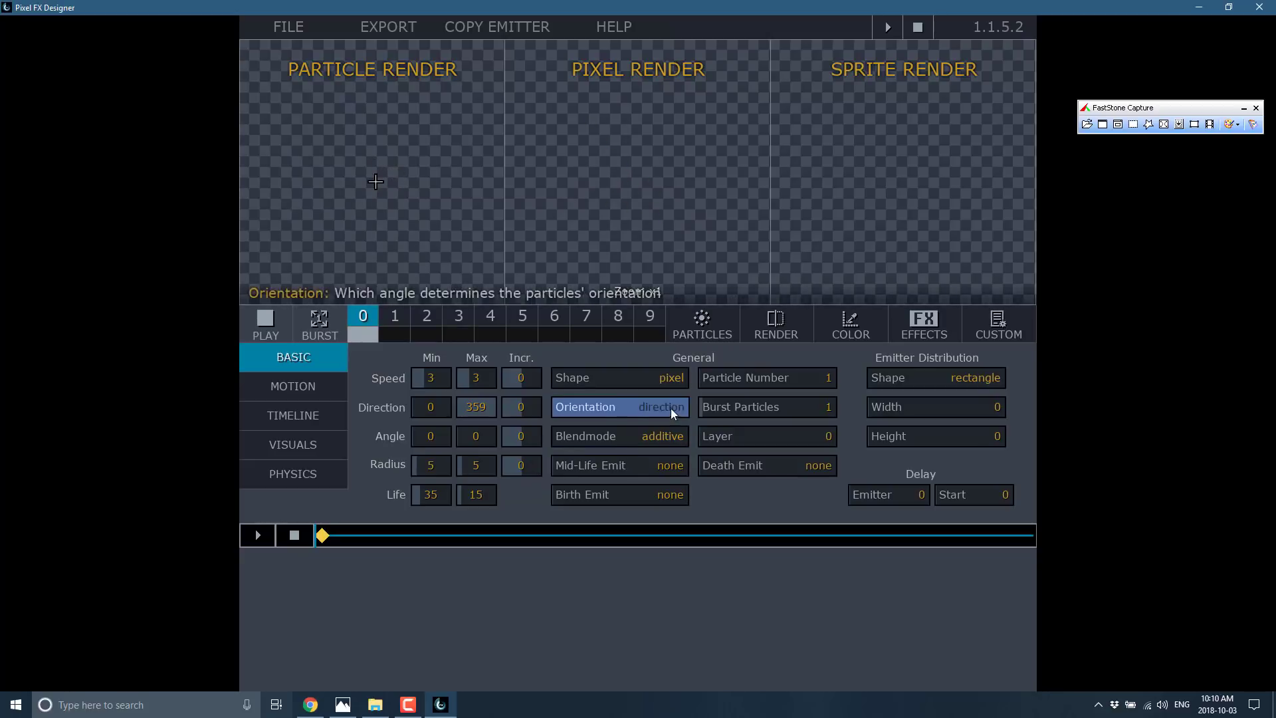
{"action": "left_click", "coordinate": [274, 456]}
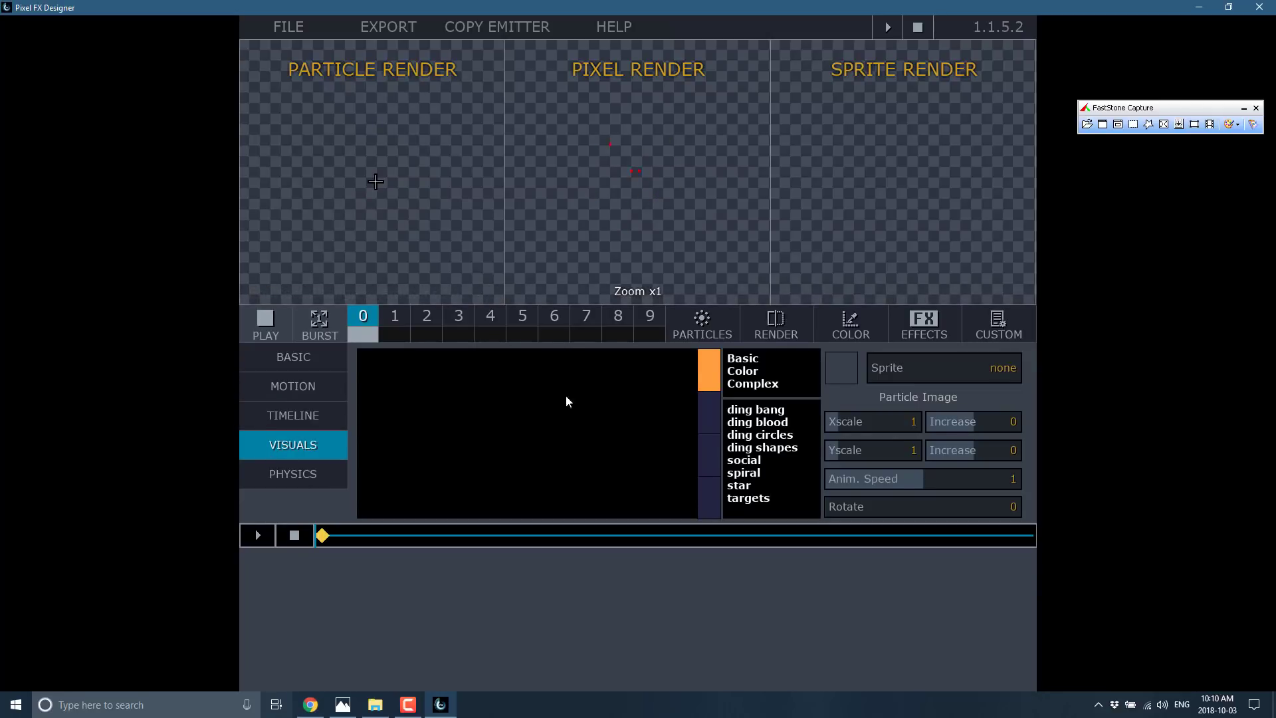
Browse the Color, Complex and Basic sprite categories and apply a star image.
{"action": "left_click", "coordinate": [746, 371]}
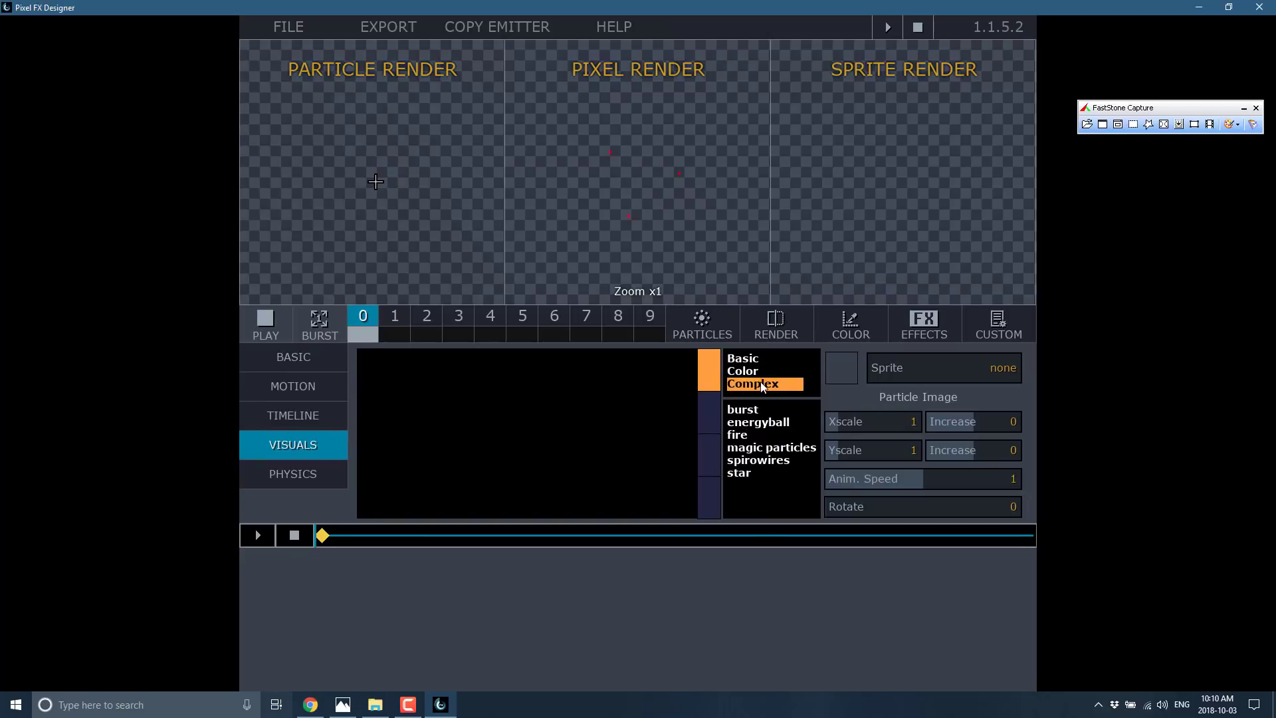
{"action": "left_click", "coordinate": [761, 386]}
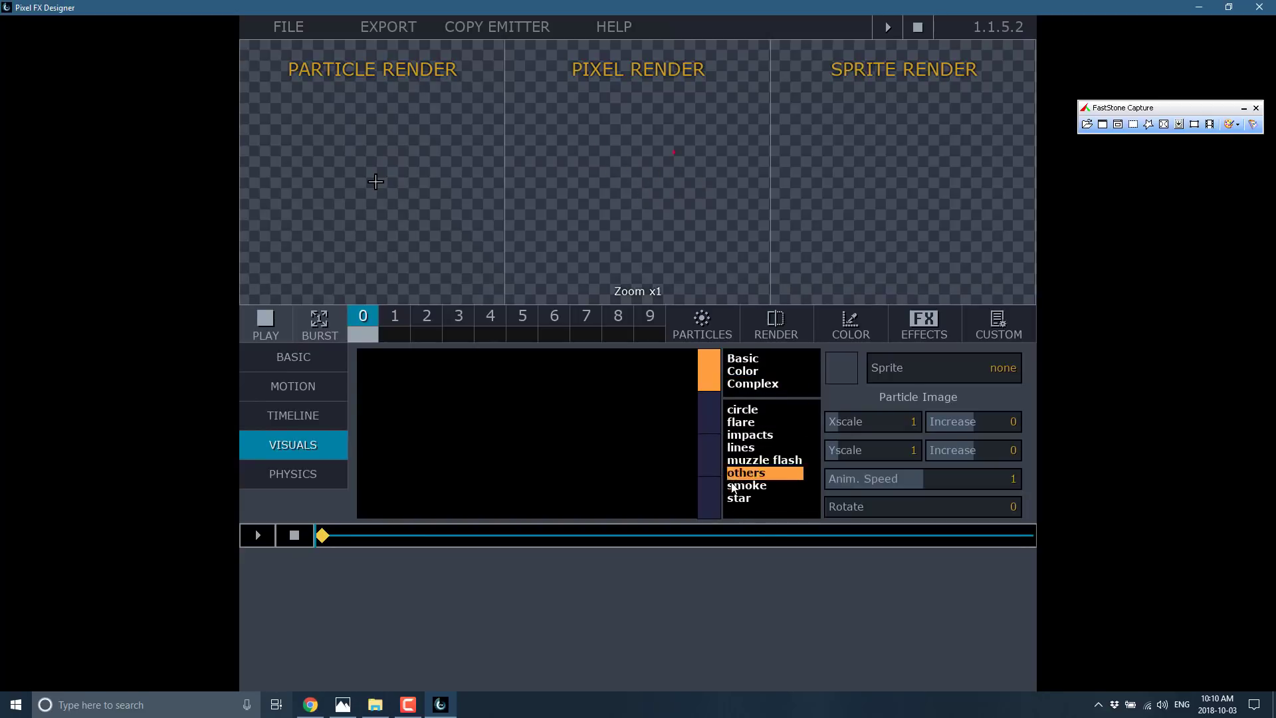
{"action": "left_click", "coordinate": [754, 359]}
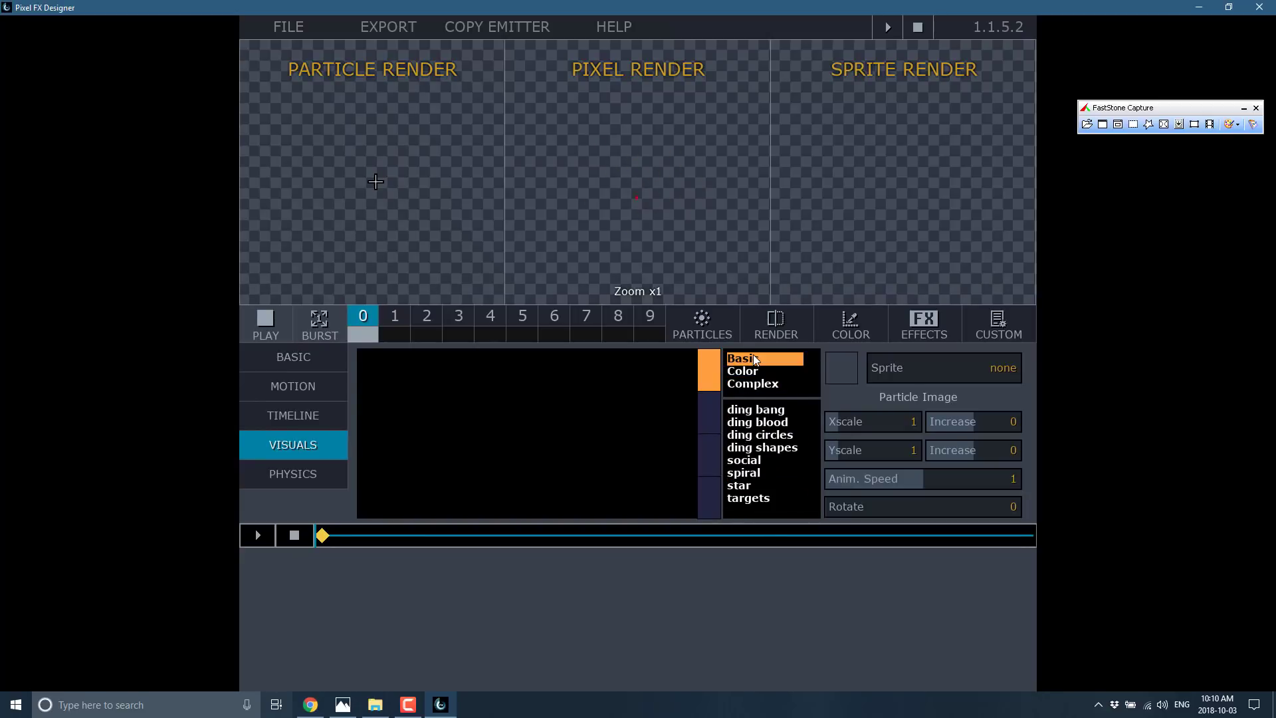
{"action": "left_click", "coordinate": [745, 486]}
{"action": "left_click", "coordinate": [508, 411]}
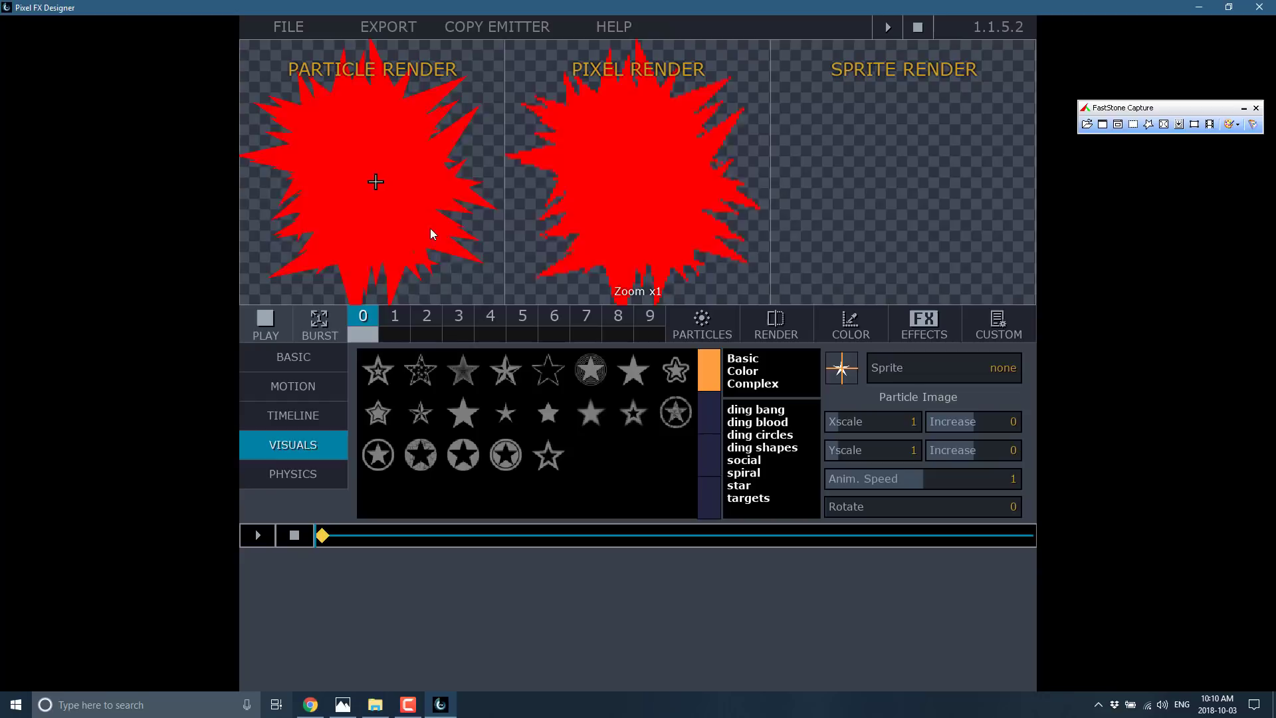
Swap in a smoke puff sprite from Basic > smoke and set Anim. Speed to 0.40.
{"action": "left_click", "coordinate": [752, 384]}
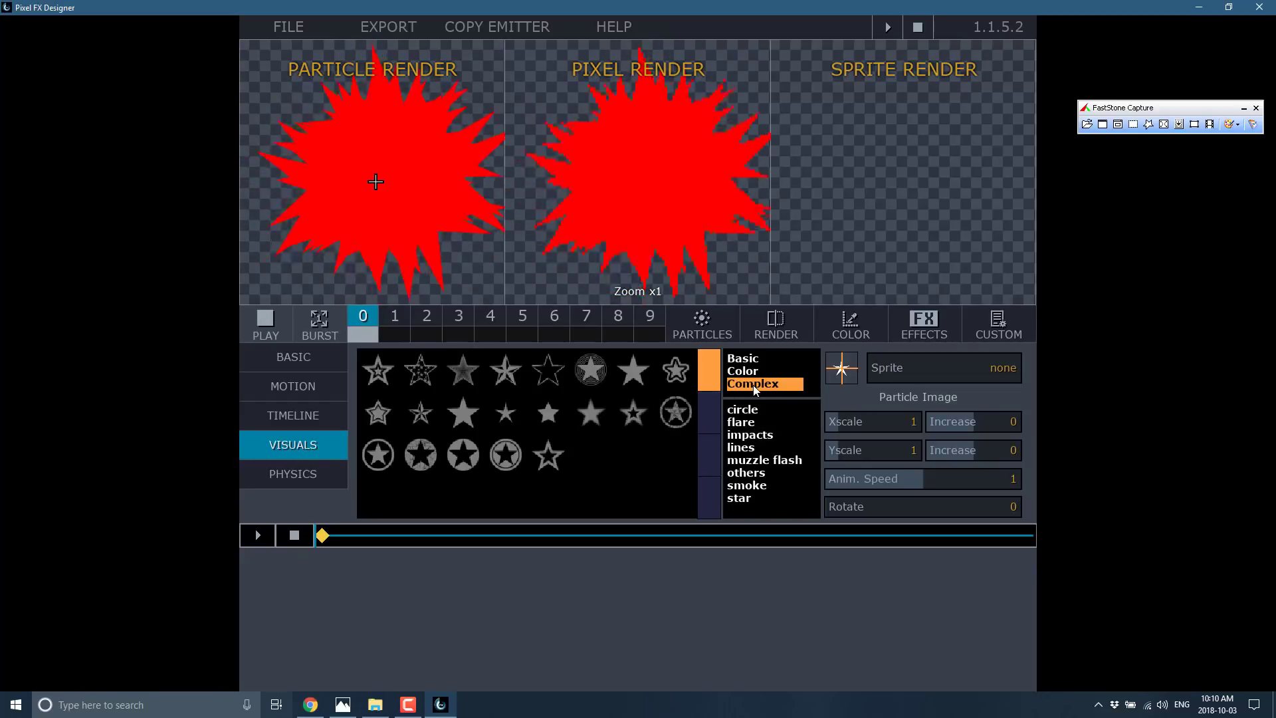
{"action": "left_click", "coordinate": [757, 486]}
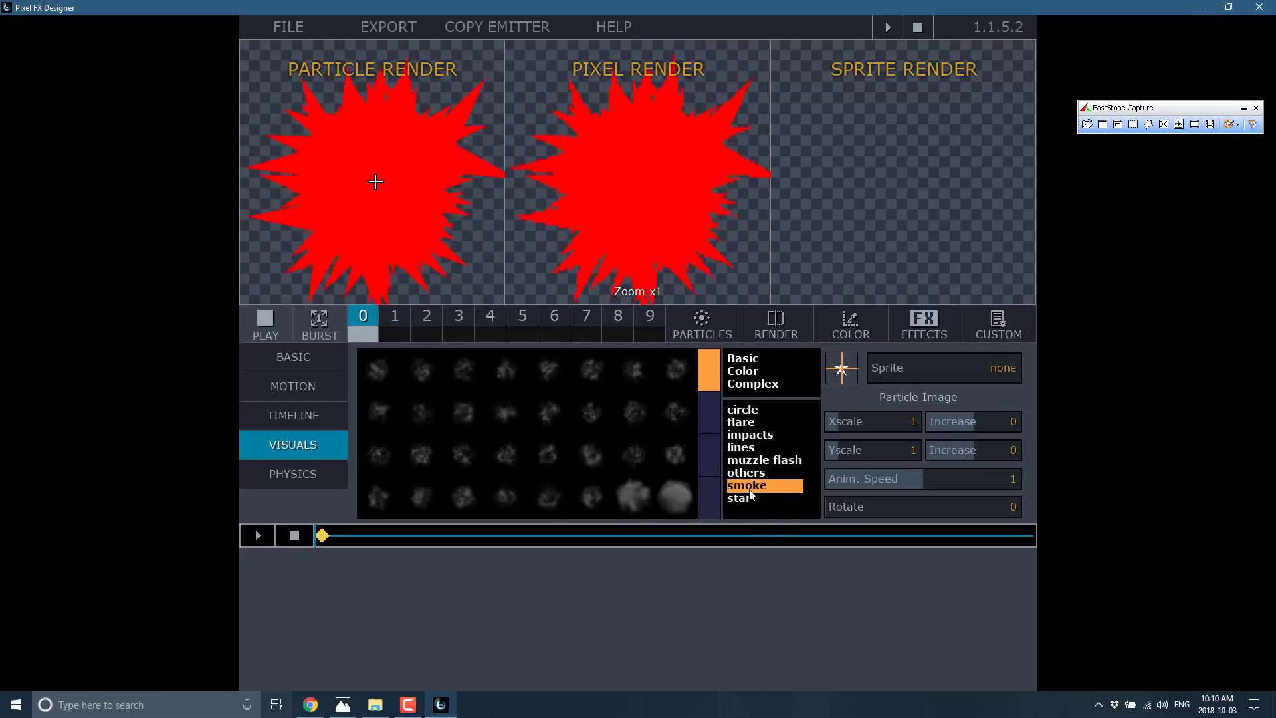
{"action": "left_click", "coordinate": [460, 424]}
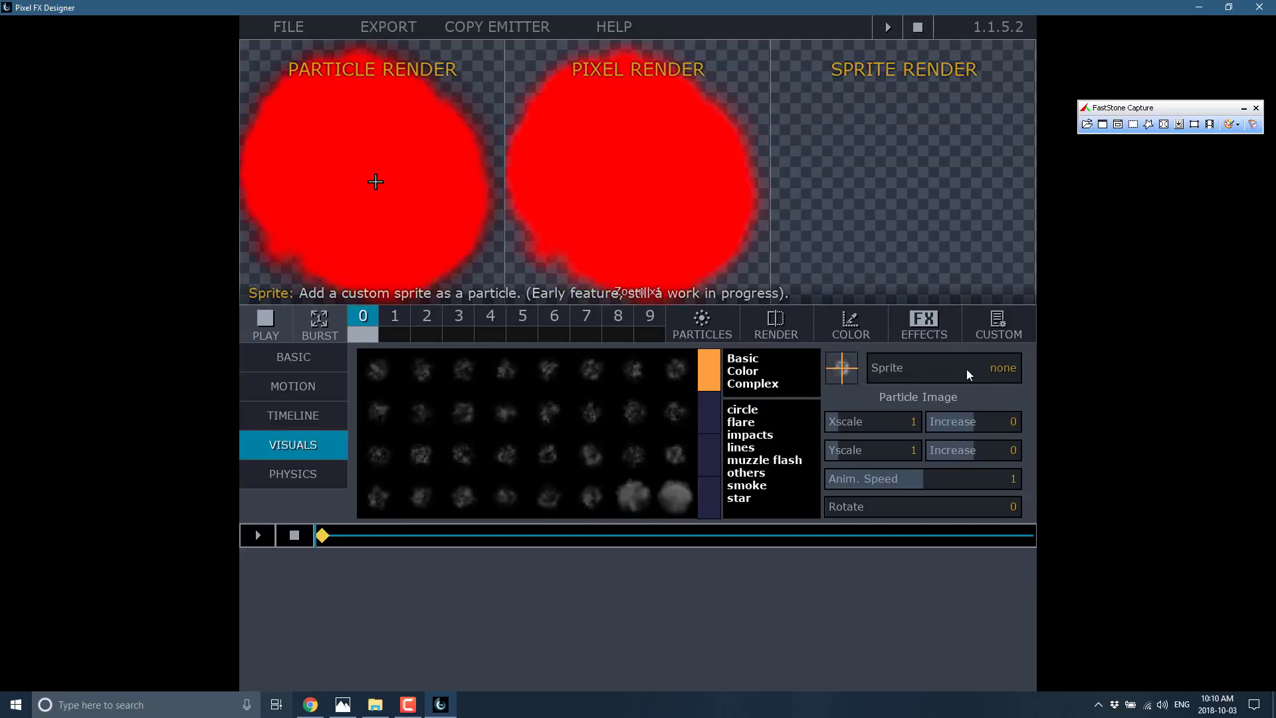
{"action": "left_click_drag", "start_coordinate": [891, 483], "coordinate": [862, 484]}
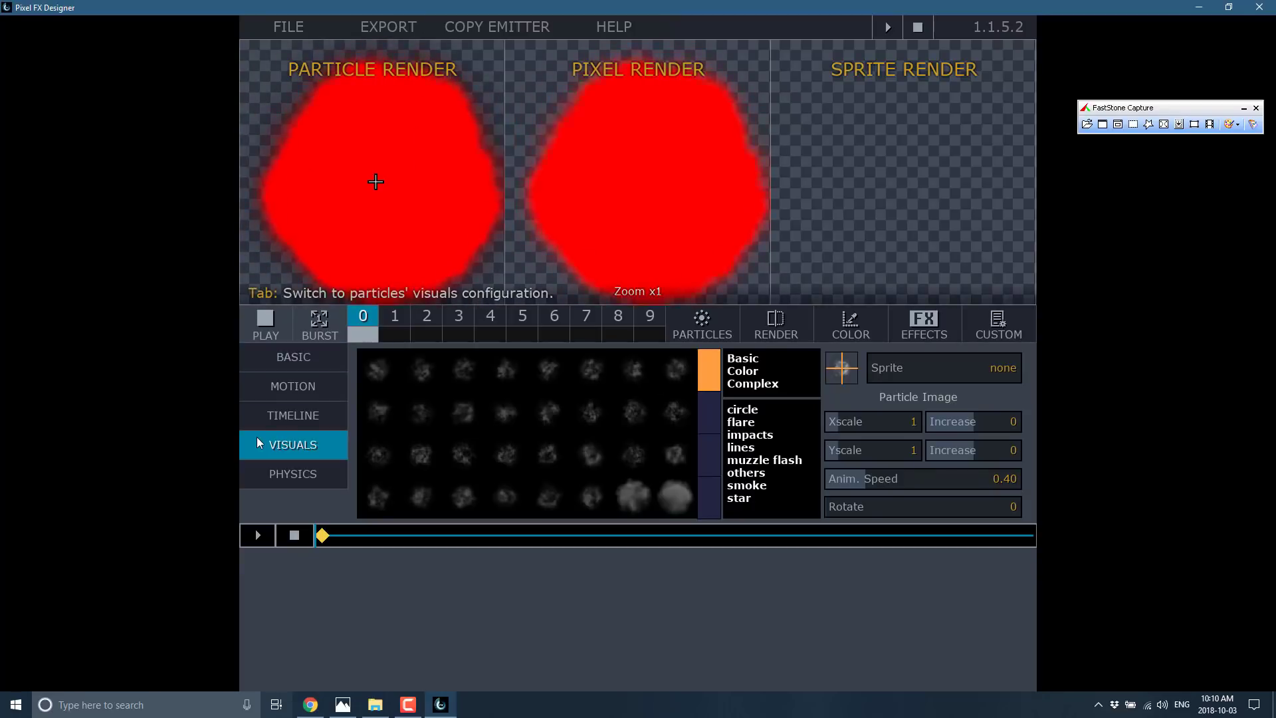
Shorten the minimum particle life, then fade colours white at birth, grey mid-life, near-black at death.
{"action": "left_click", "coordinate": [286, 358]}
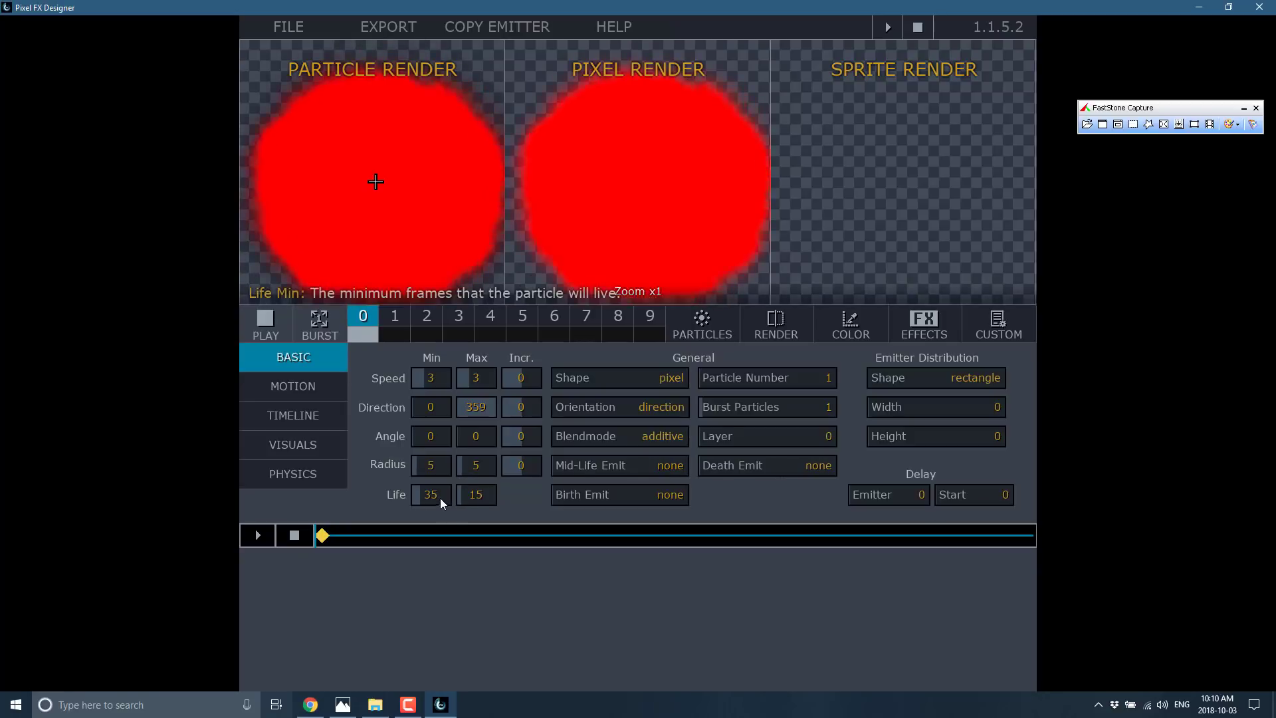
{"action": "mouse_move", "coordinate": [440, 497]}
{"action": "left_mouse_down"}
{"action": "mouse_move", "coordinate": [413, 497]}
{"action": "mouse_move", "coordinate": [459, 498]}
{"action": "left_mouse_up"}
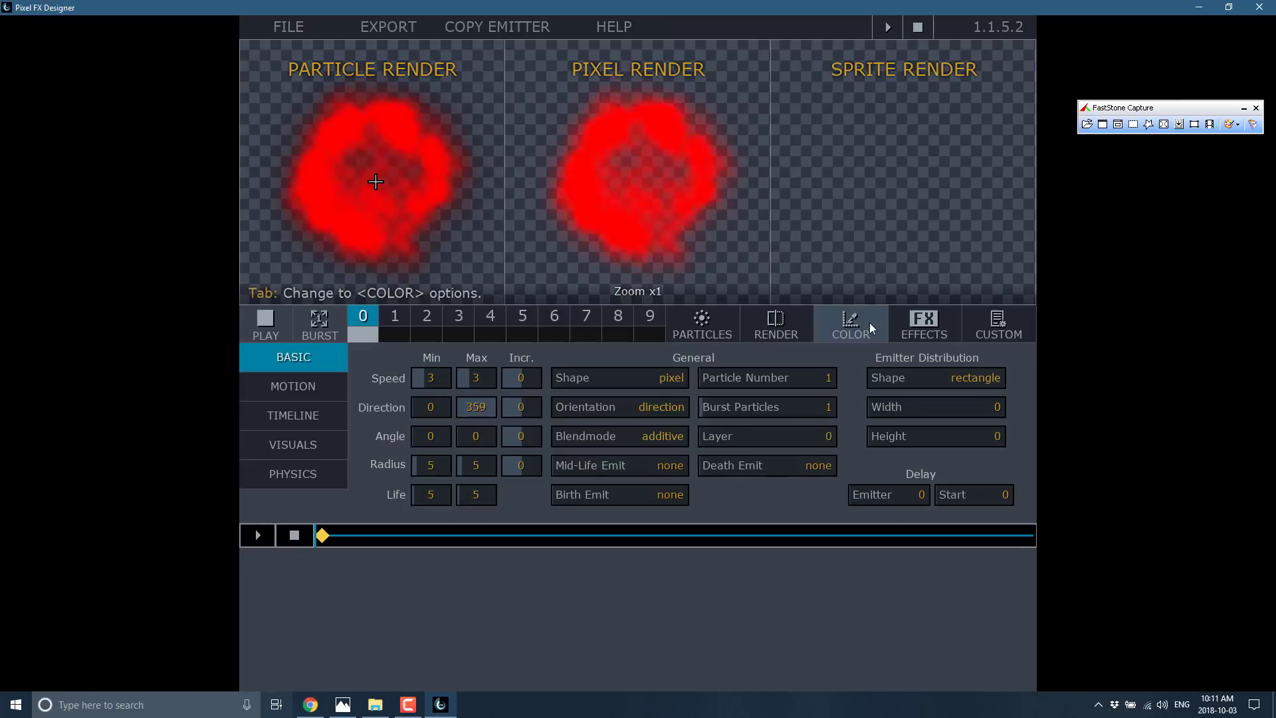
{"action": "left_click", "coordinate": [852, 326]}
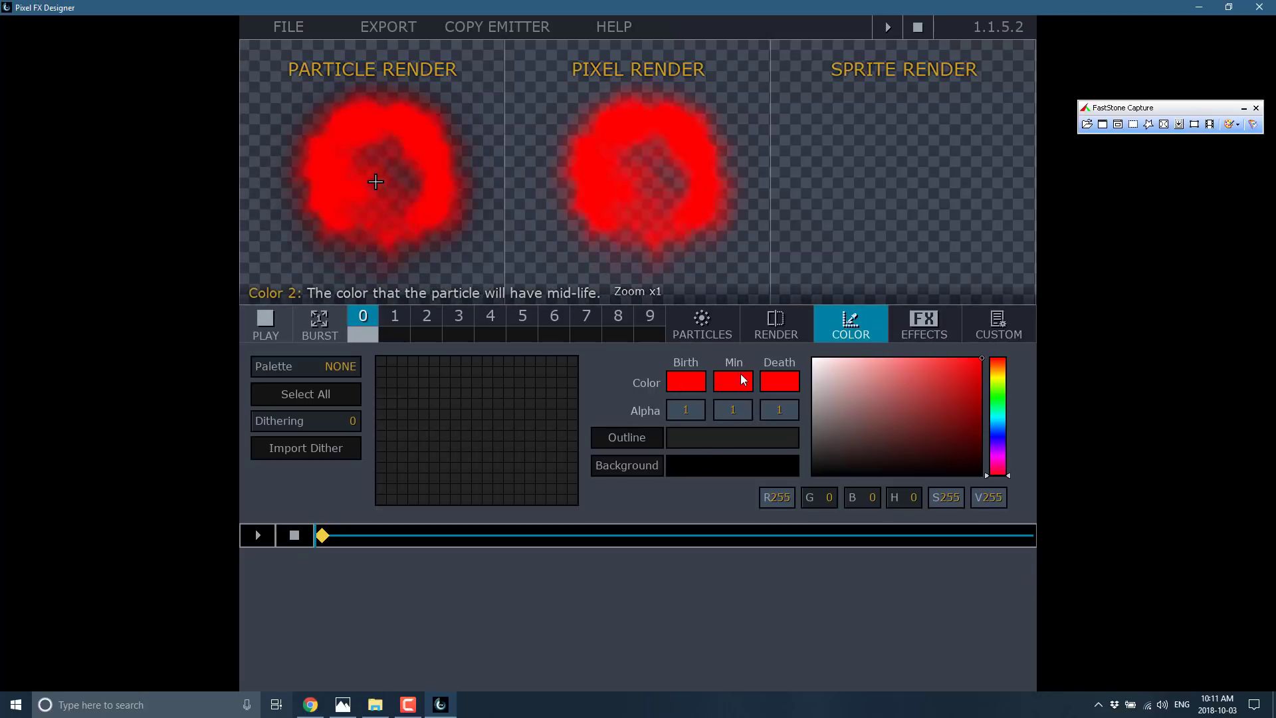
{"action": "left_click", "coordinate": [687, 382]}
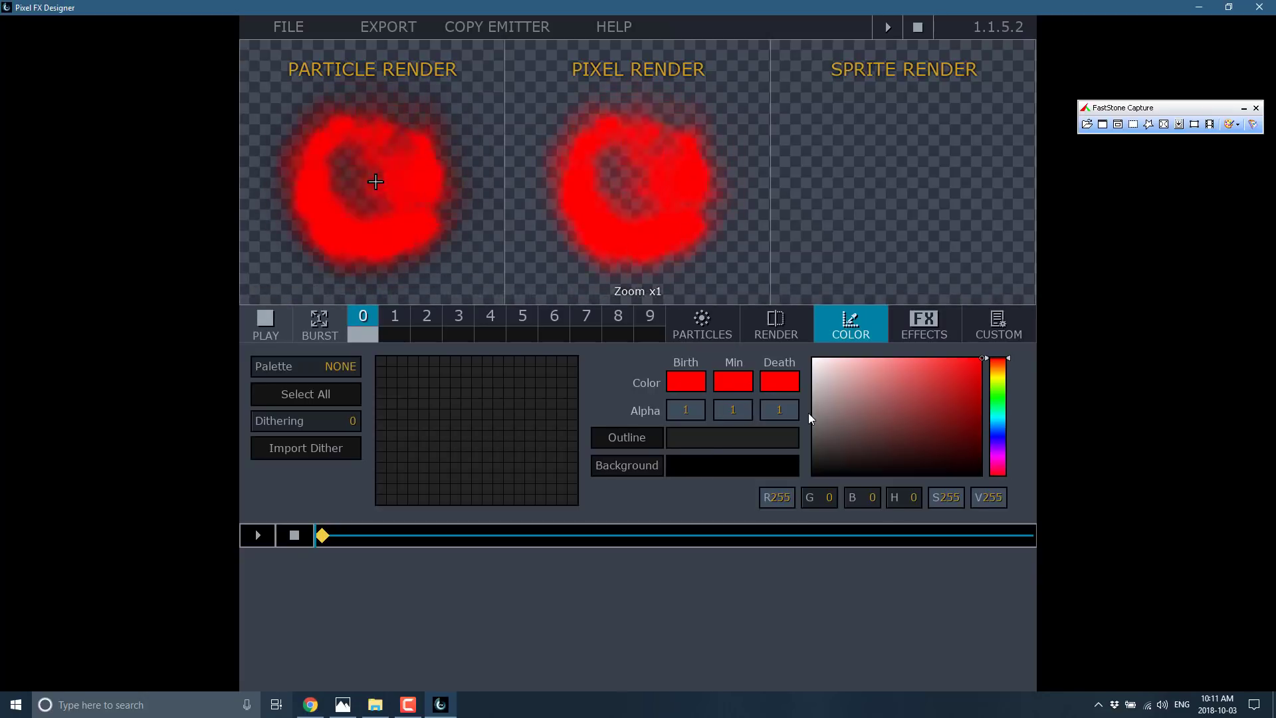
{"action": "left_click_drag", "start_coordinate": [814, 405], "coordinate": [810, 336]}
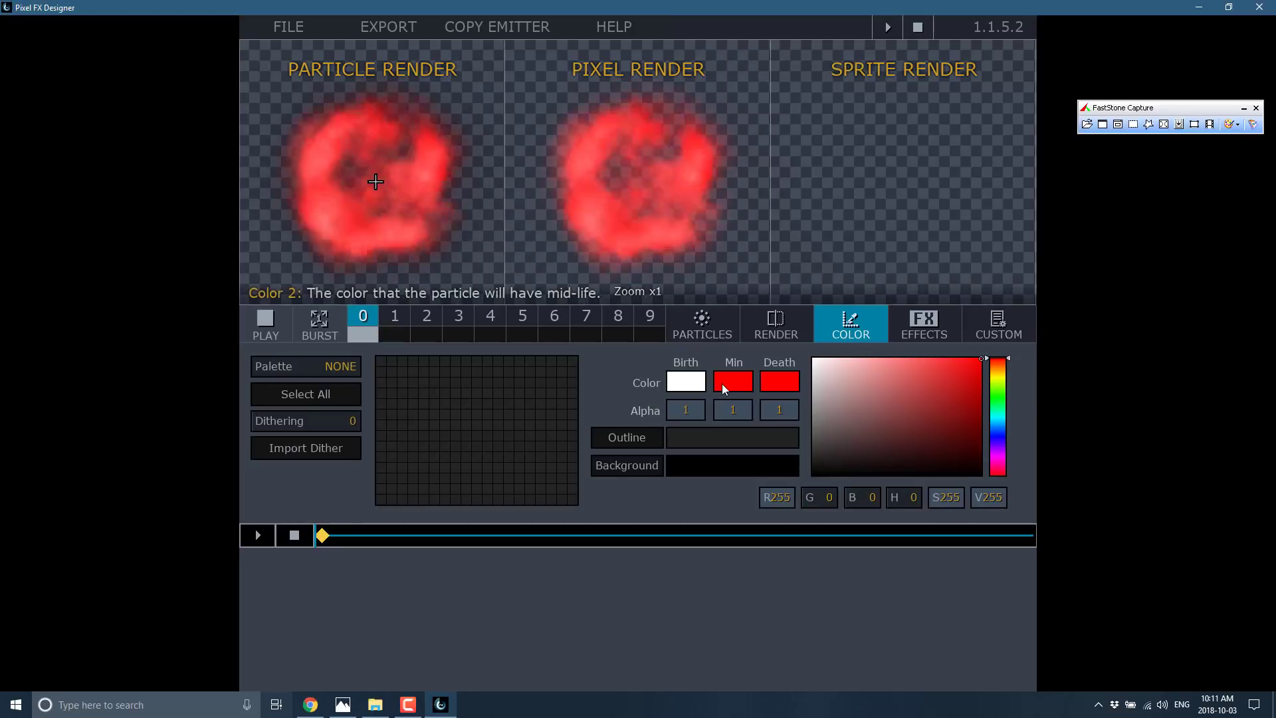
{"action": "left_click", "coordinate": [722, 384]}
{"action": "mouse_move", "coordinate": [821, 415]}
{"action": "left_mouse_down"}
{"action": "mouse_move", "coordinate": [813, 410]}
{"action": "mouse_move", "coordinate": [814, 491]}
{"action": "mouse_move", "coordinate": [768, 469]}
{"action": "left_mouse_up"}
{"action": "left_click", "coordinate": [778, 381]}
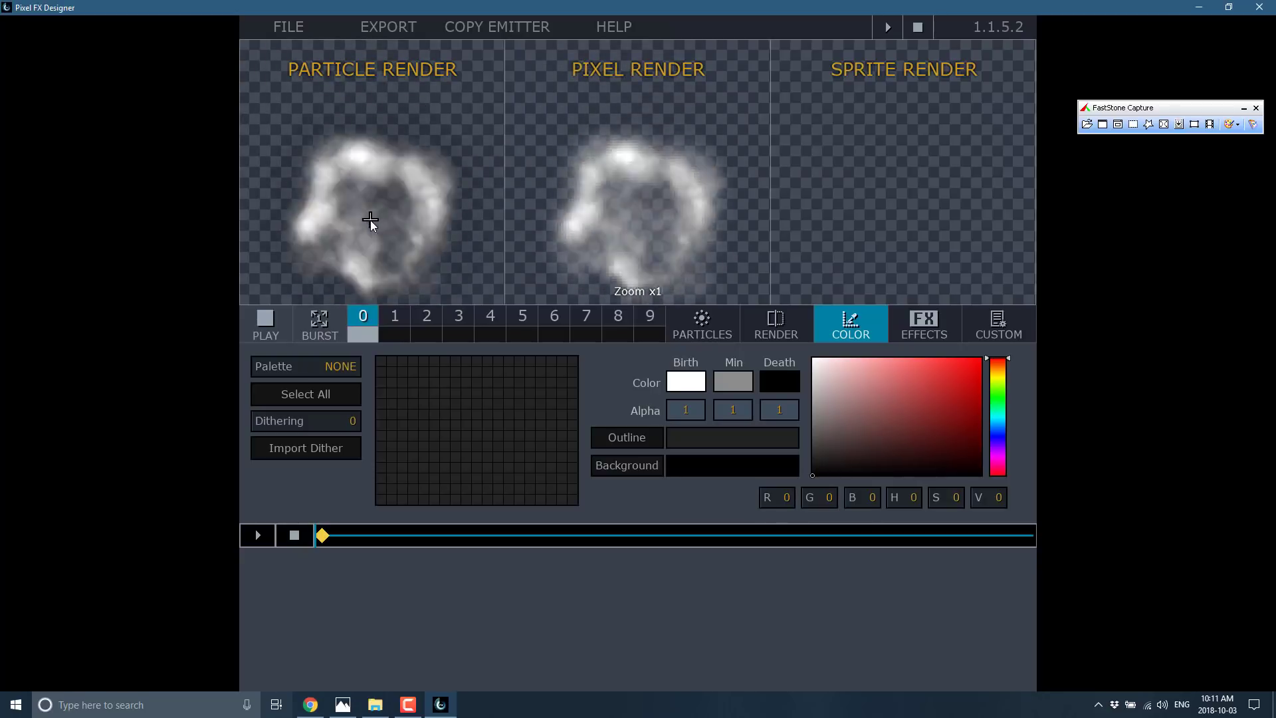
Preview test bursts and looping playback of emitter 1 while repositioning the emitter in the preview.
{"action": "left_click", "coordinate": [704, 326]}
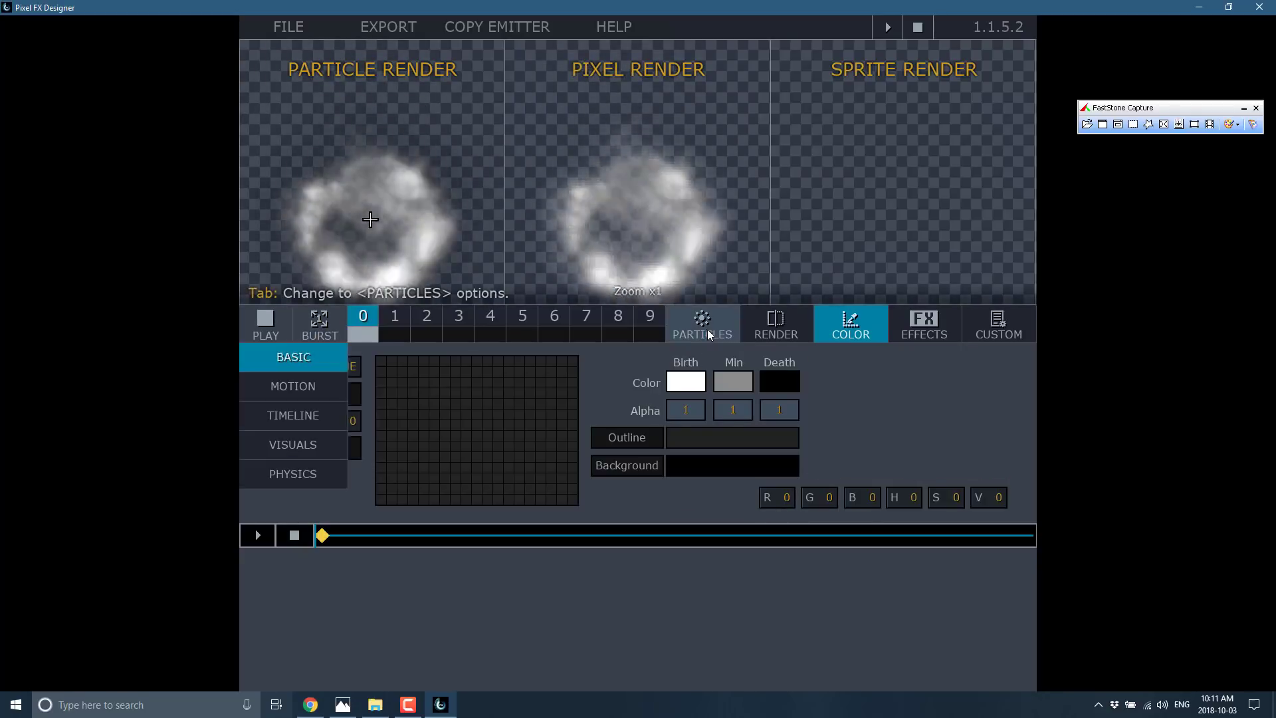
{"action": "scroll", "coordinate": [460, 498], "scroll_direction": "up", "scroll_amount": 10}
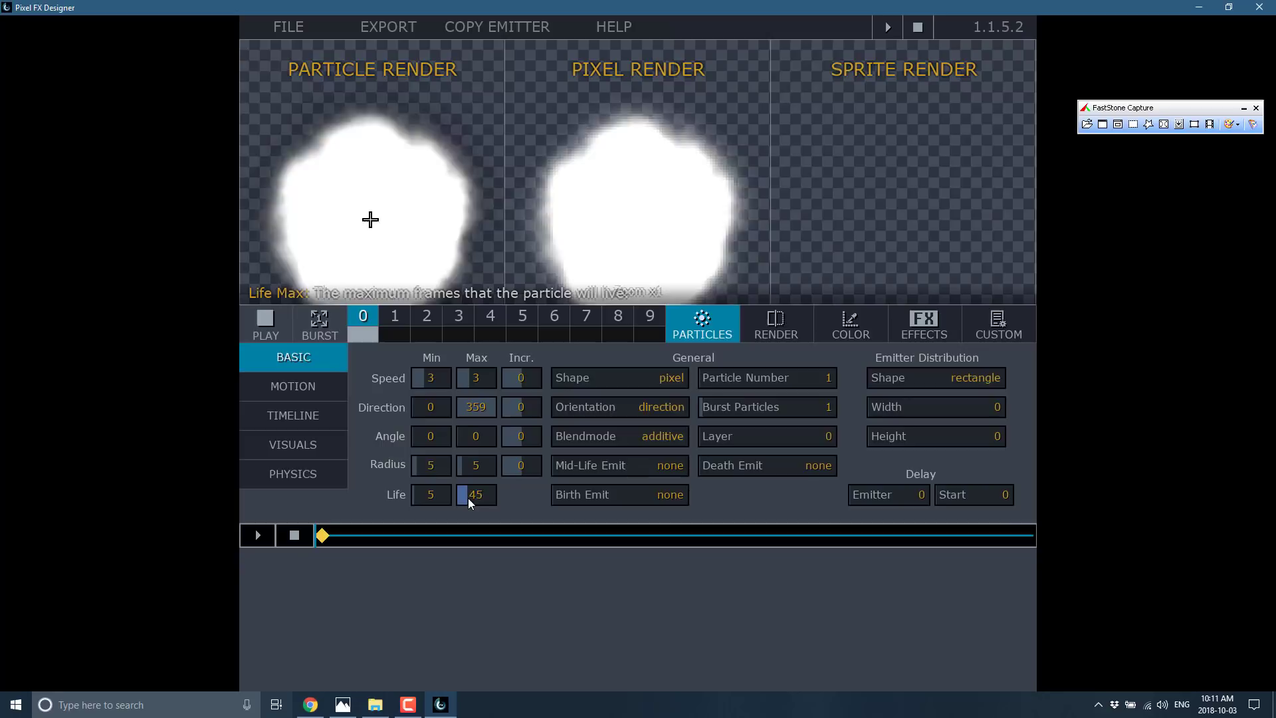
{"action": "scroll", "coordinate": [424, 500], "scroll_direction": "up", "scroll_amount": 20}
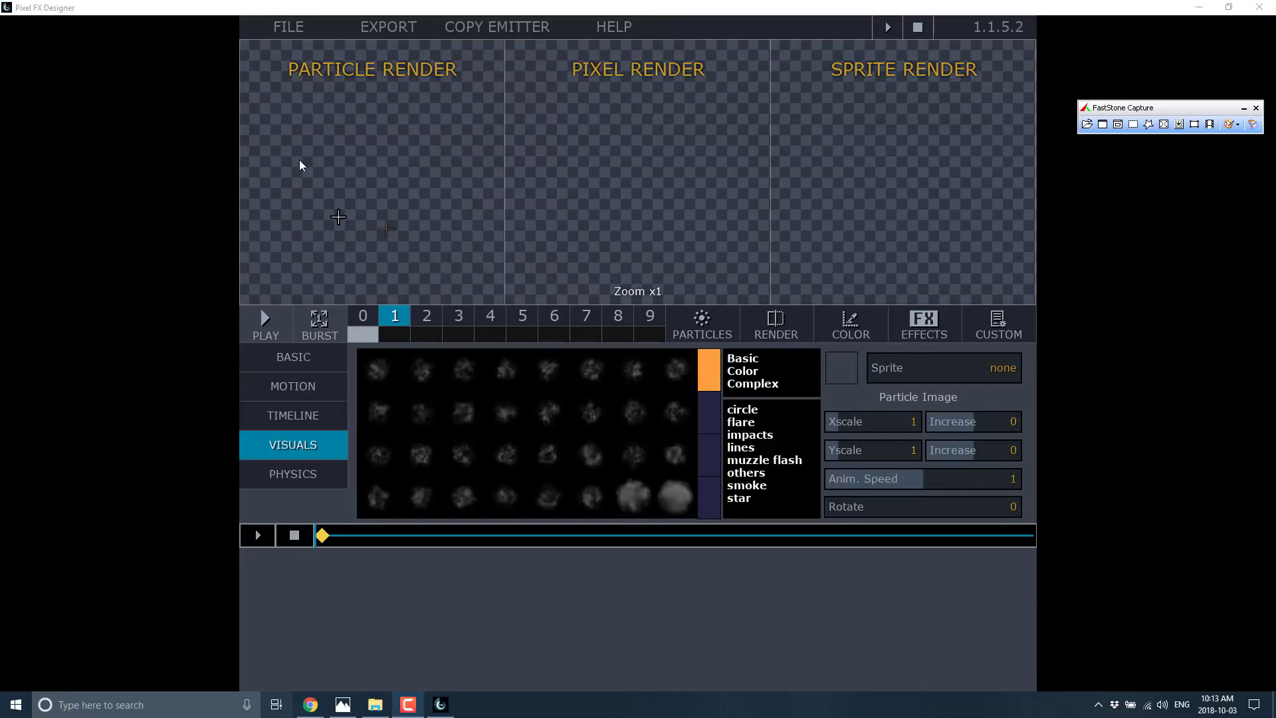
{"action": "left_click", "coordinate": [339, 318]}
{"action": "left_click", "coordinate": [339, 318]}
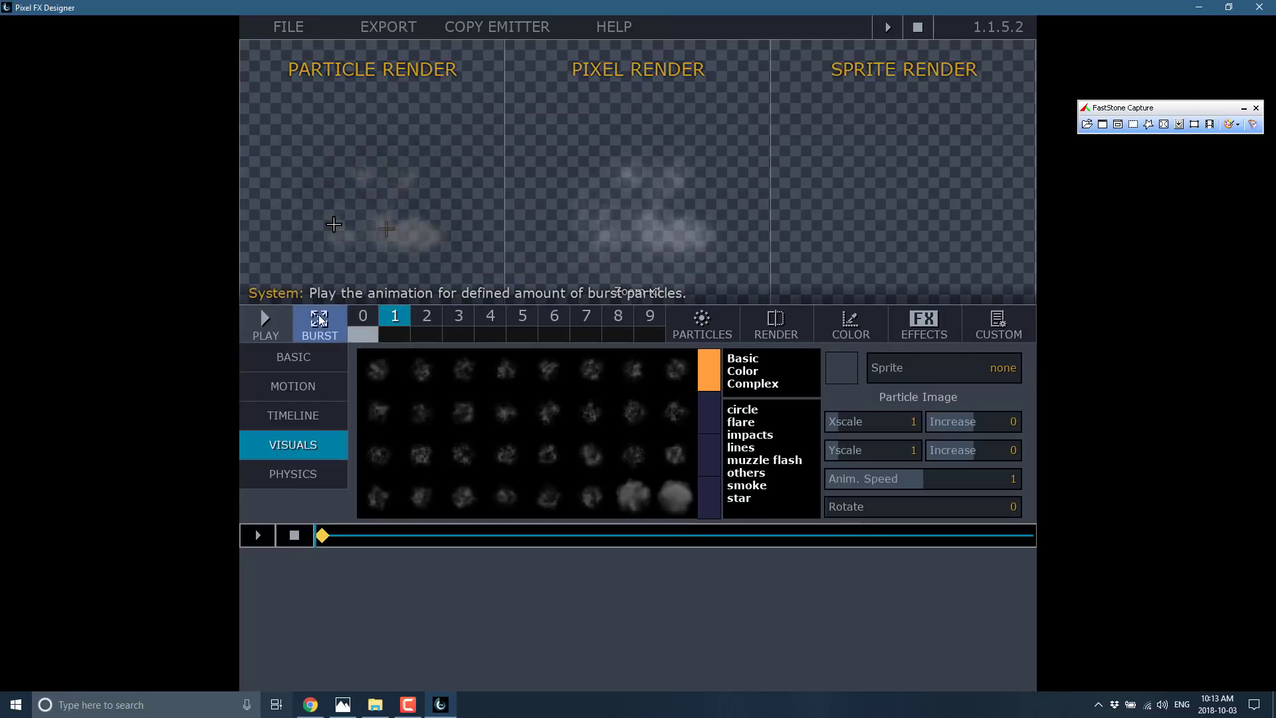
{"action": "left_click_drag", "start_coordinate": [348, 214], "coordinate": [440, 106]}
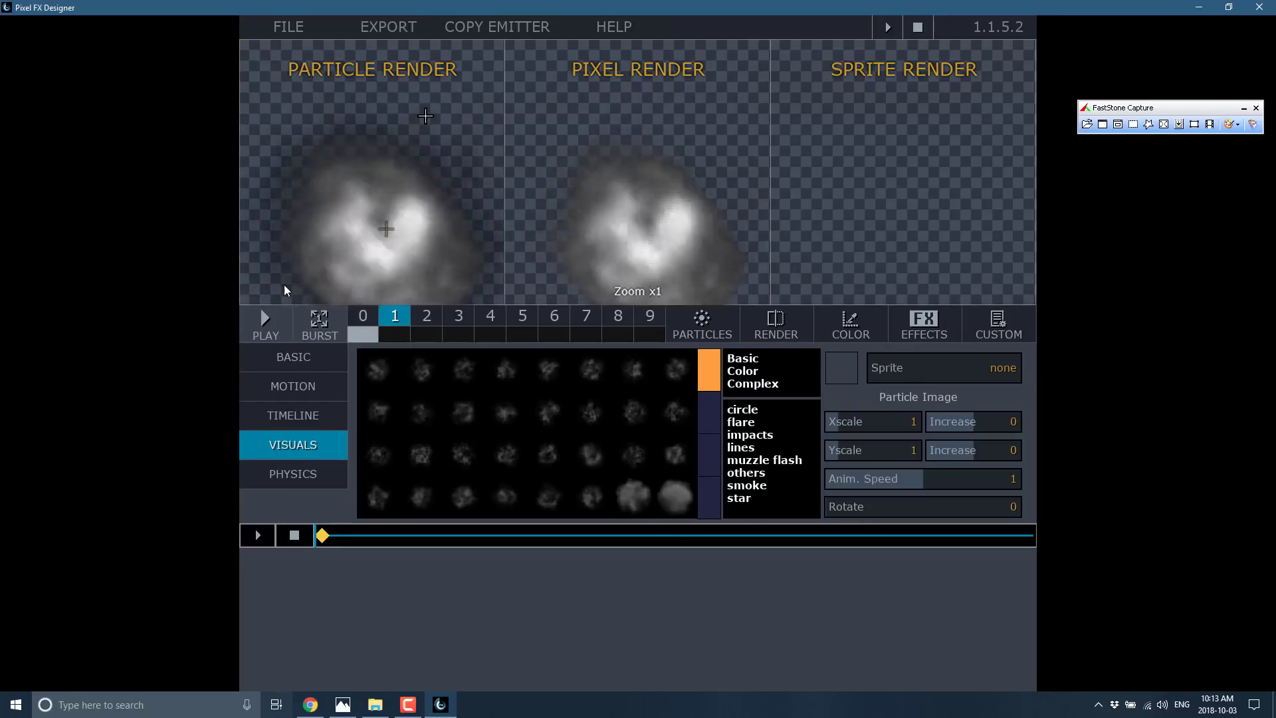
{"action": "left_click", "coordinate": [266, 321]}
{"action": "left_click", "coordinate": [324, 331]}
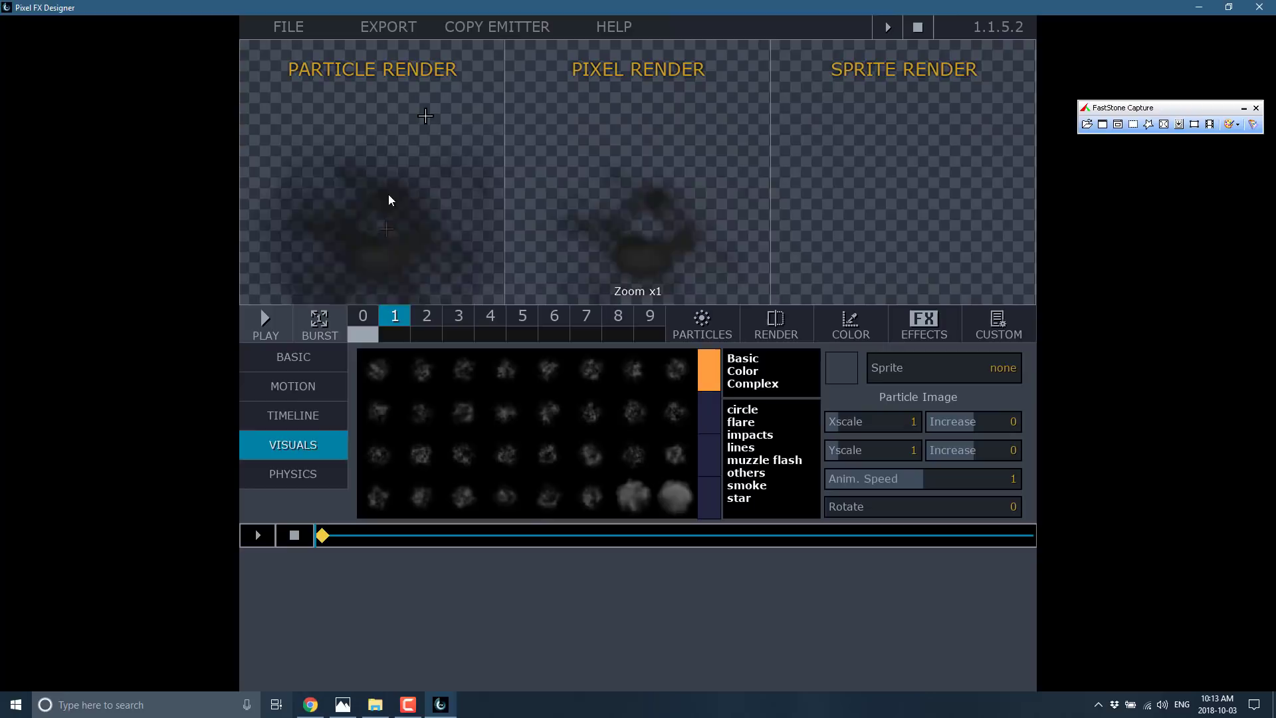
{"action": "mouse_move", "coordinate": [389, 194]}
{"action": "left_mouse_down"}
{"action": "mouse_move", "coordinate": [388, 169]}
{"action": "mouse_move", "coordinate": [402, 182]}
{"action": "left_mouse_up"}
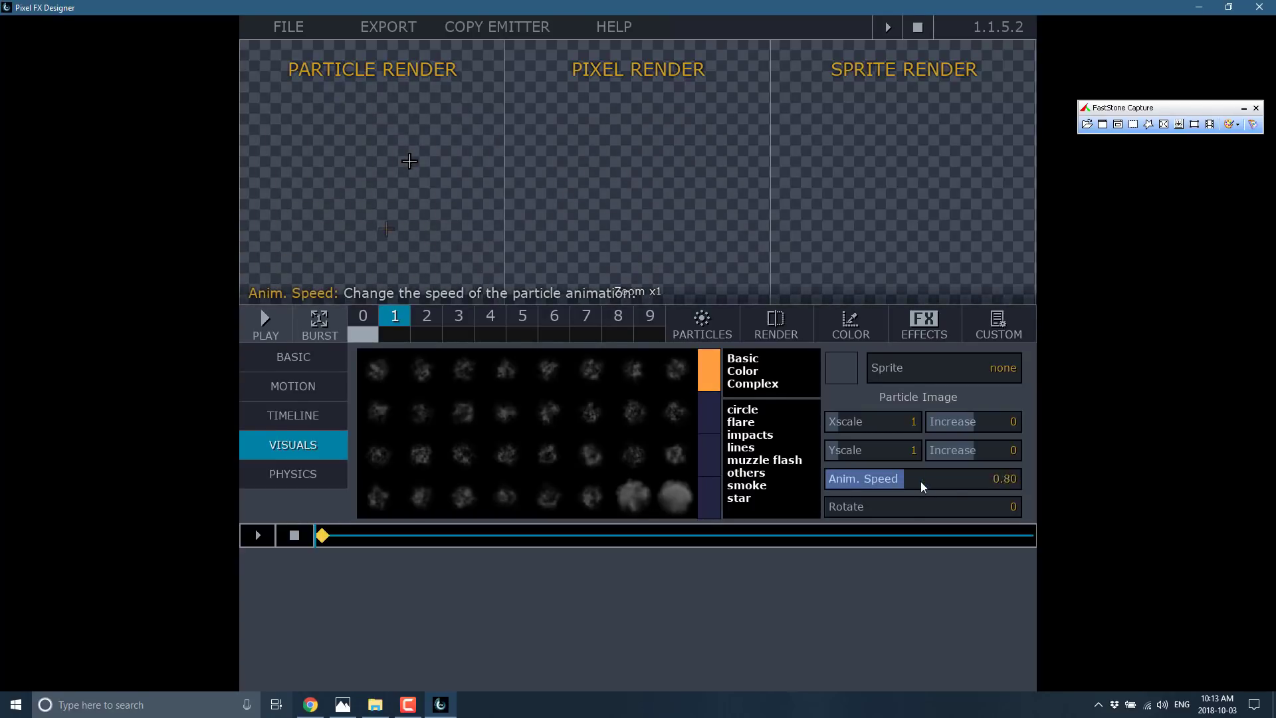
Raise the particle animation speed to 1.30 and move the emitter right and down.
{"action": "left_click_drag", "start_coordinate": [920, 481], "coordinate": [952, 480]}
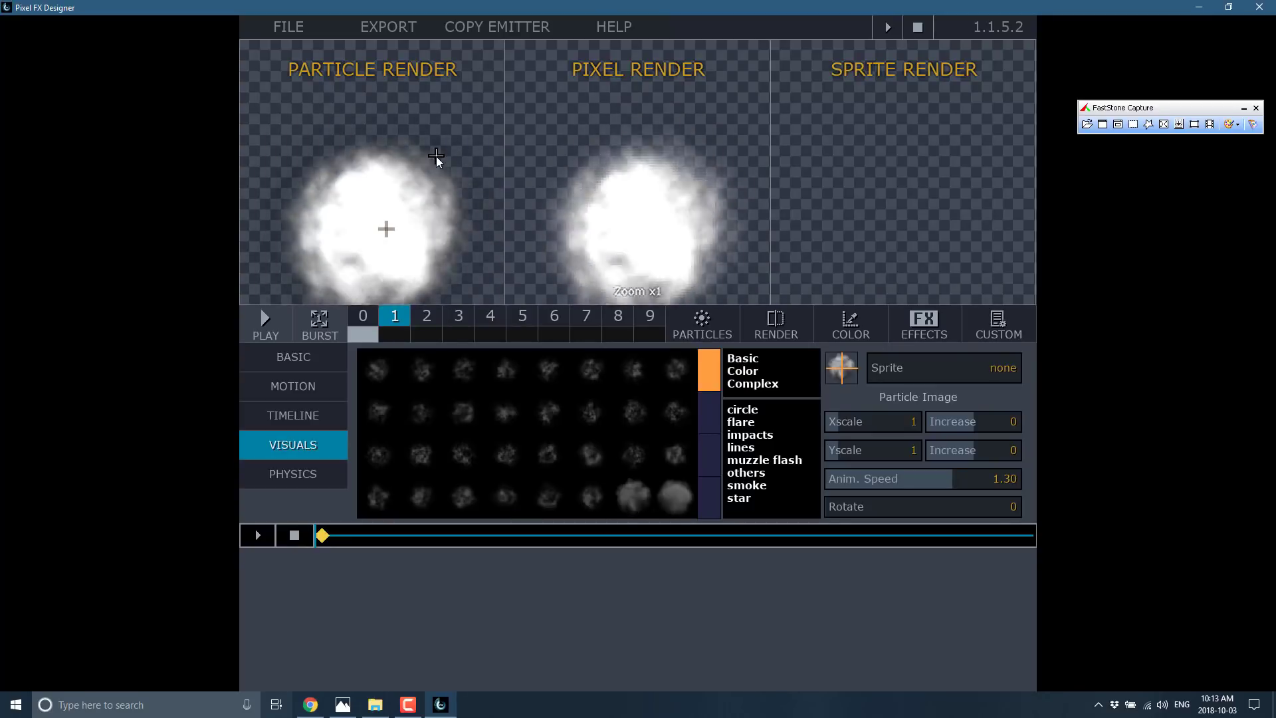
{"action": "left_click", "coordinate": [387, 143]}
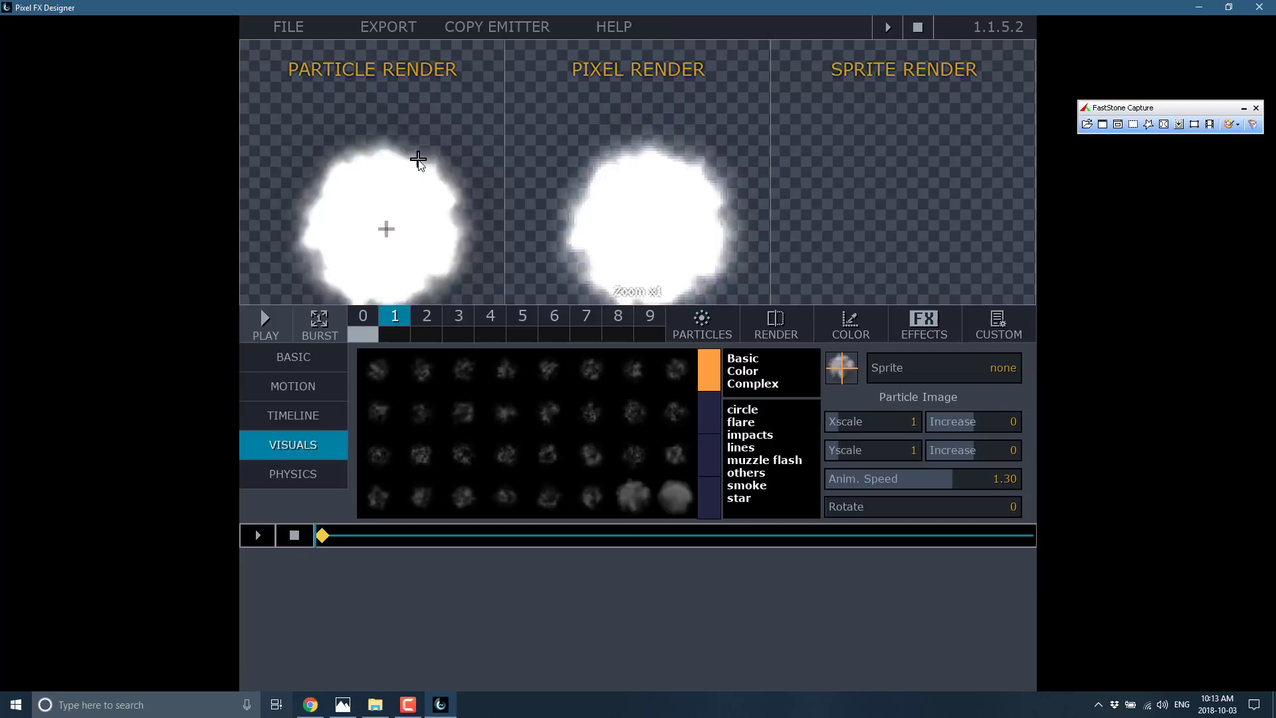
{"action": "left_click_drag", "start_coordinate": [377, 119], "coordinate": [462, 188]}
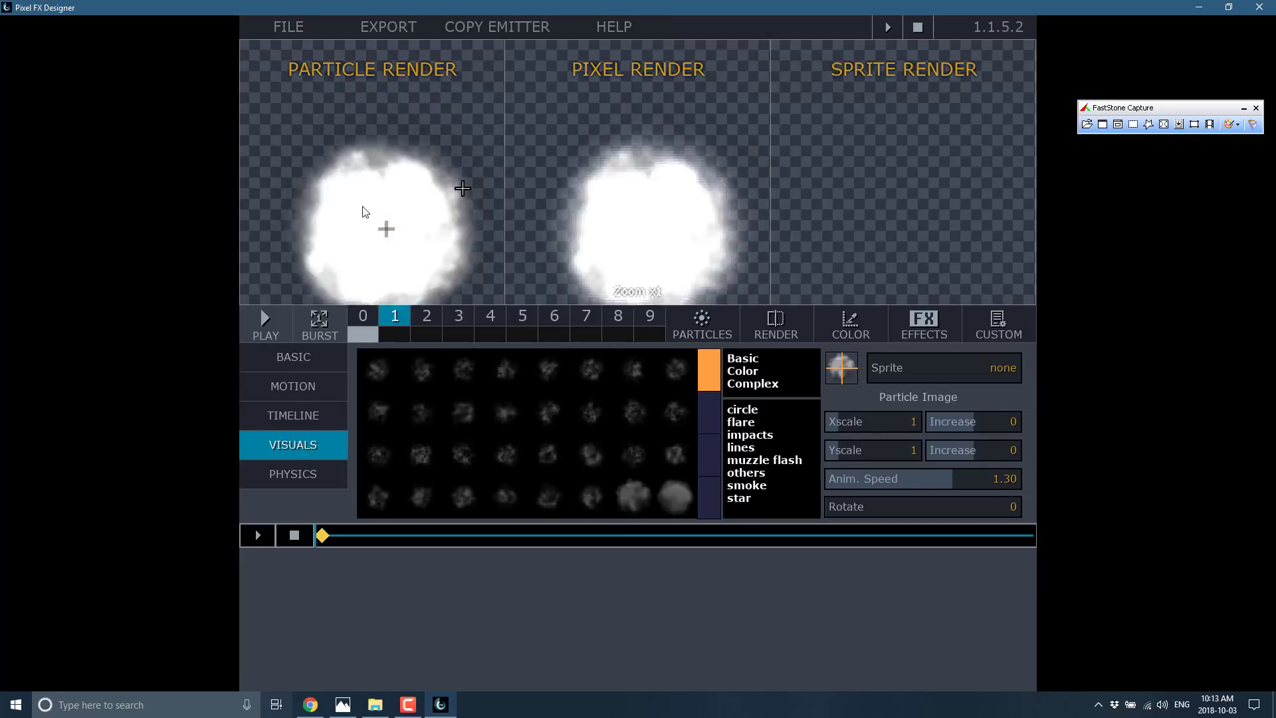
Set emitter 1's physics to gravity 1.35, gravity direction minimum 73 and attractor strength 2.40.
{"action": "left_click", "coordinate": [305, 476]}
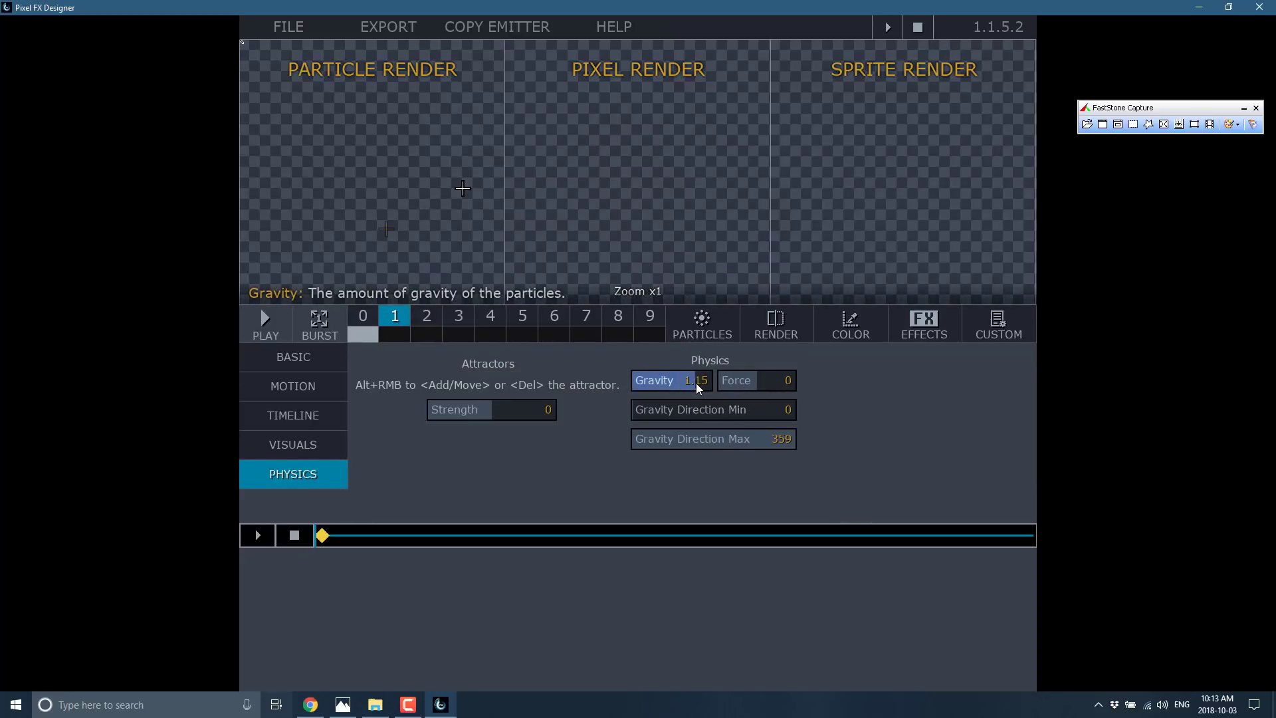
{"action": "scroll", "coordinate": [696, 383], "scroll_direction": "up", "scroll_amount": 2}
{"action": "left_click_drag", "start_coordinate": [402, 190], "coordinate": [405, 218]}
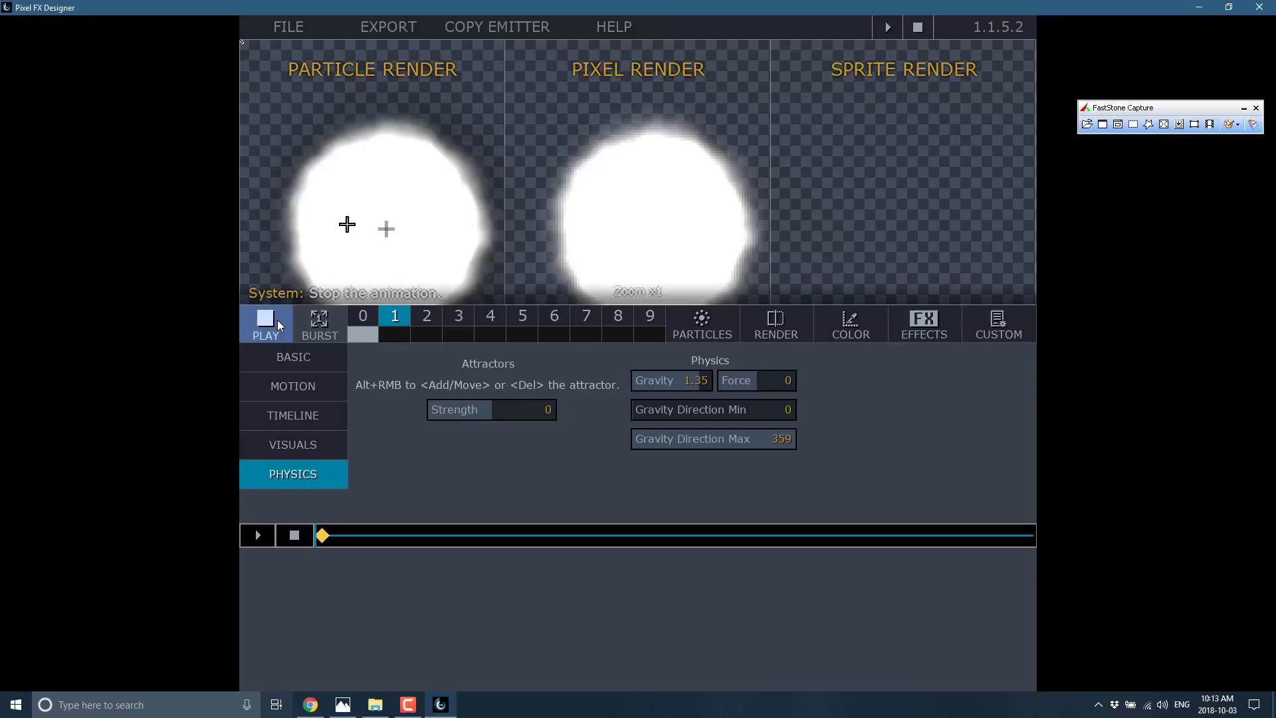
{"action": "left_click", "coordinate": [687, 382]}
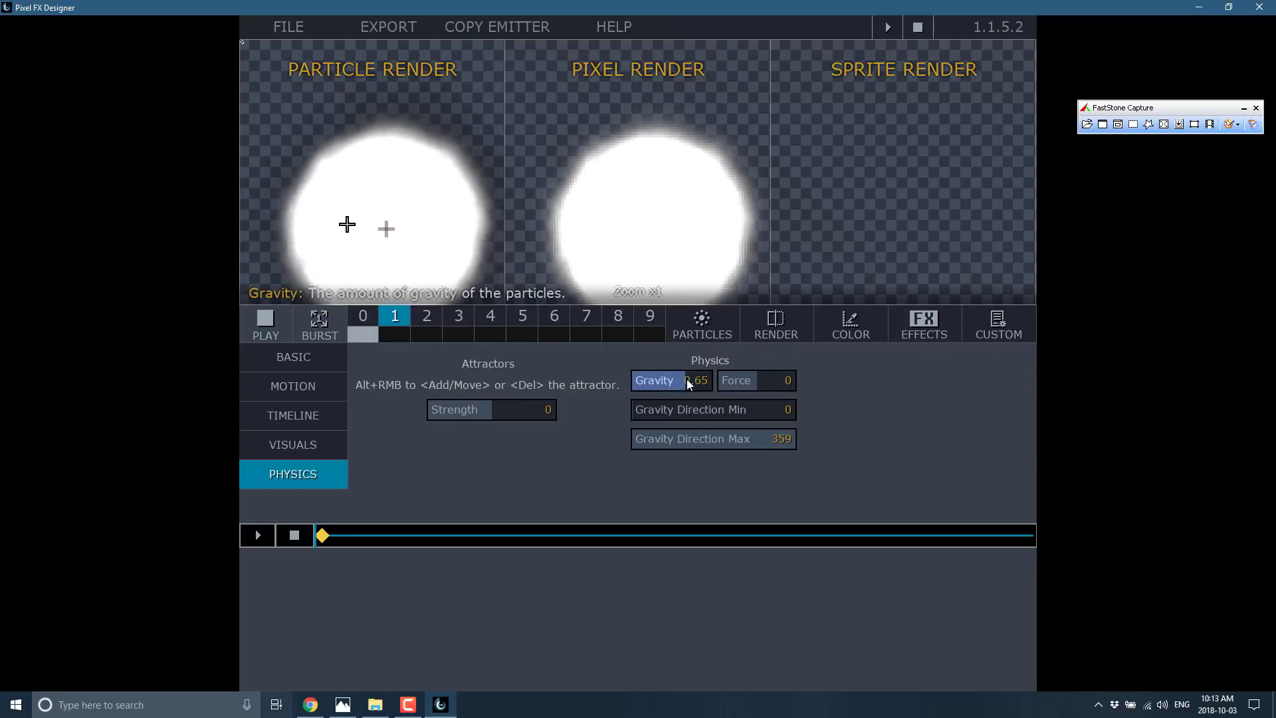
{"action": "left_click_drag", "start_coordinate": [687, 379], "coordinate": [744, 421]}
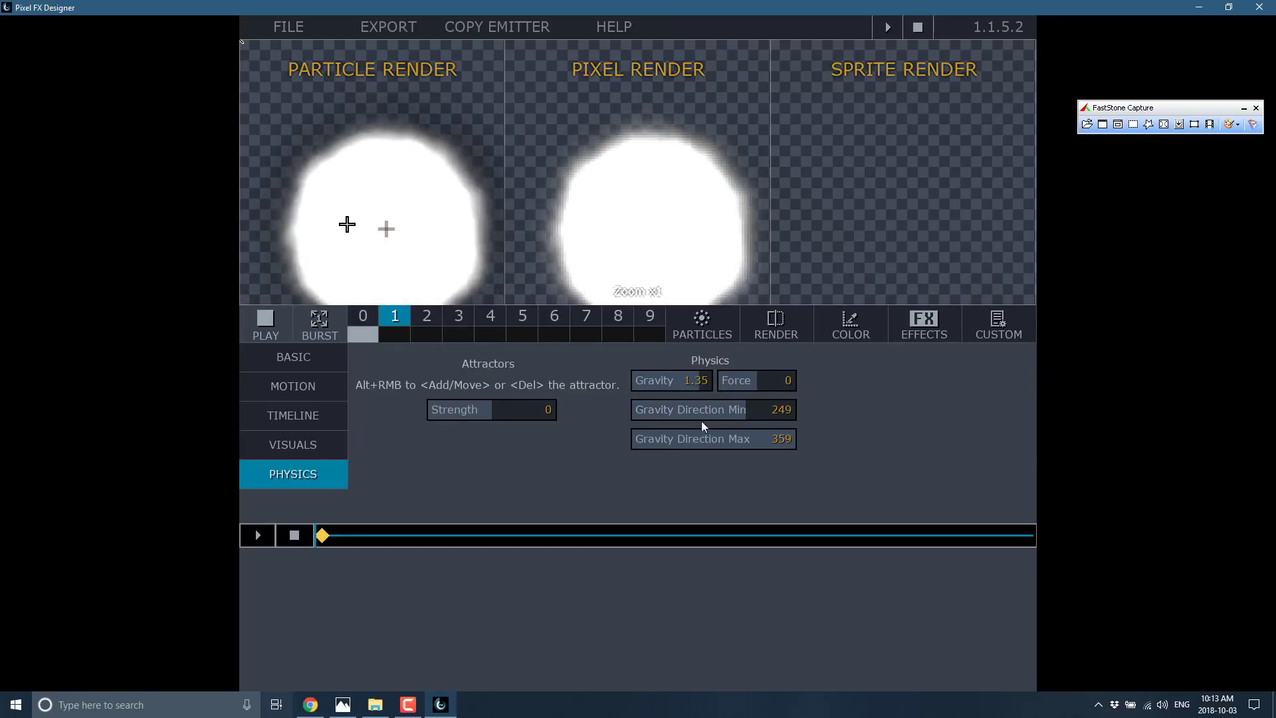
{"action": "left_click", "coordinate": [667, 408]}
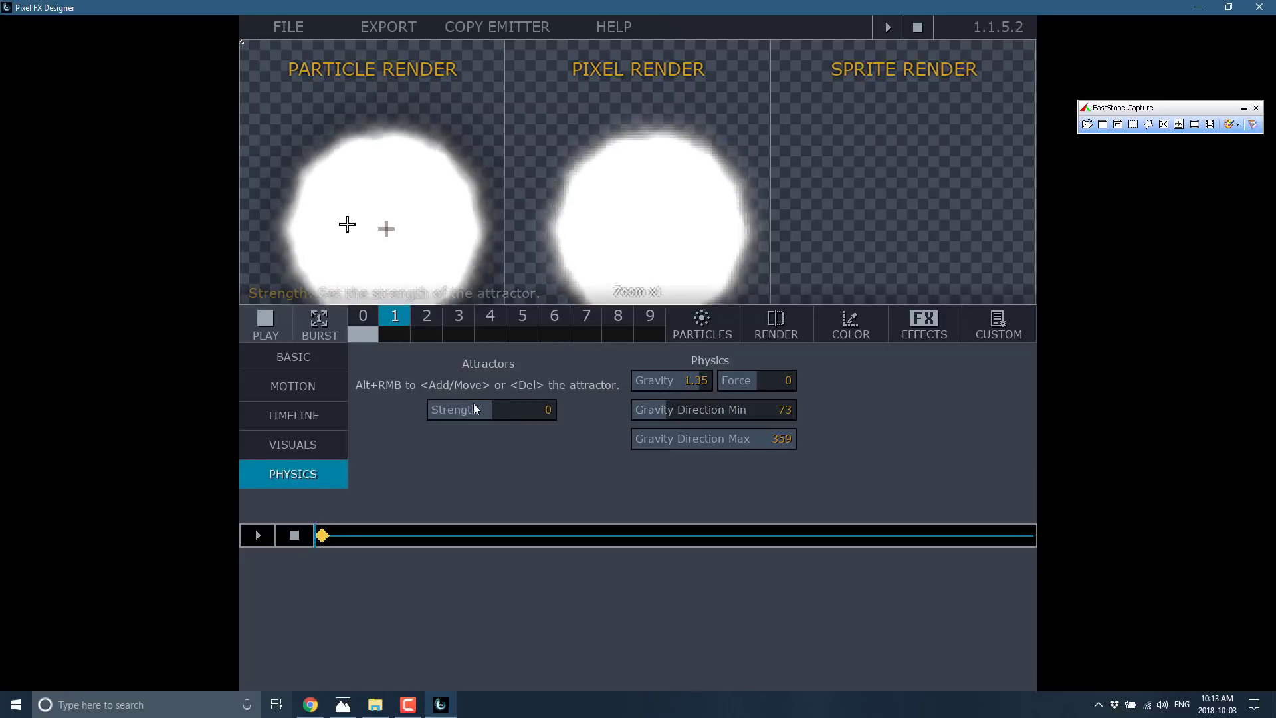
{"action": "left_click", "coordinate": [507, 410]}
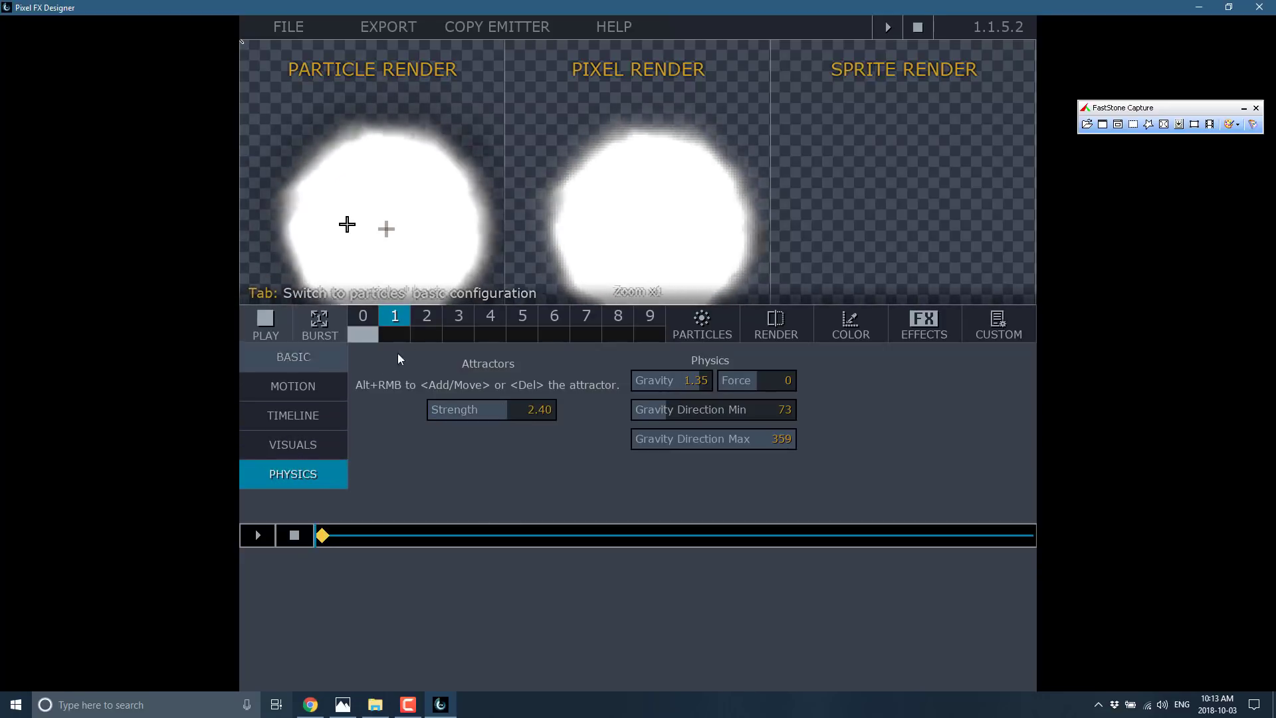
{"action": "left_click", "coordinate": [289, 359]}
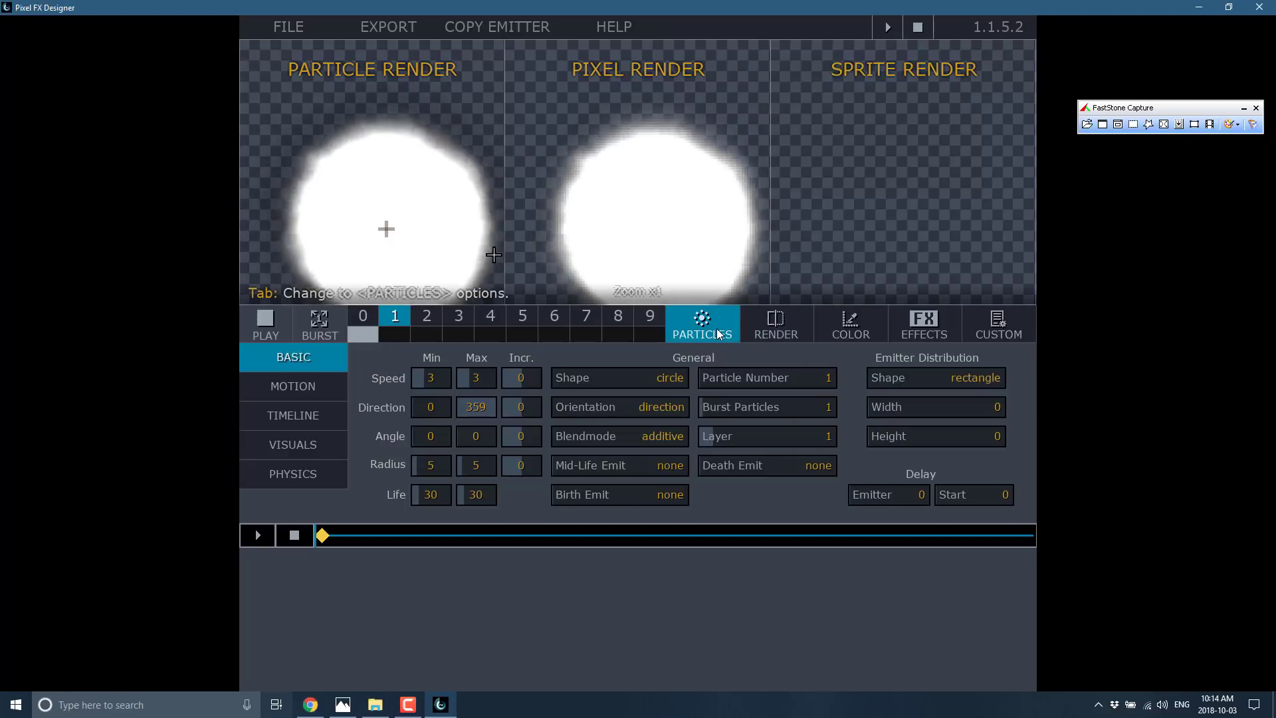
With playback stopped, apply the GAMEBOY palette to emitter 1's colours, then set the palette back to NONE.
{"action": "left_click", "coordinate": [839, 321]}
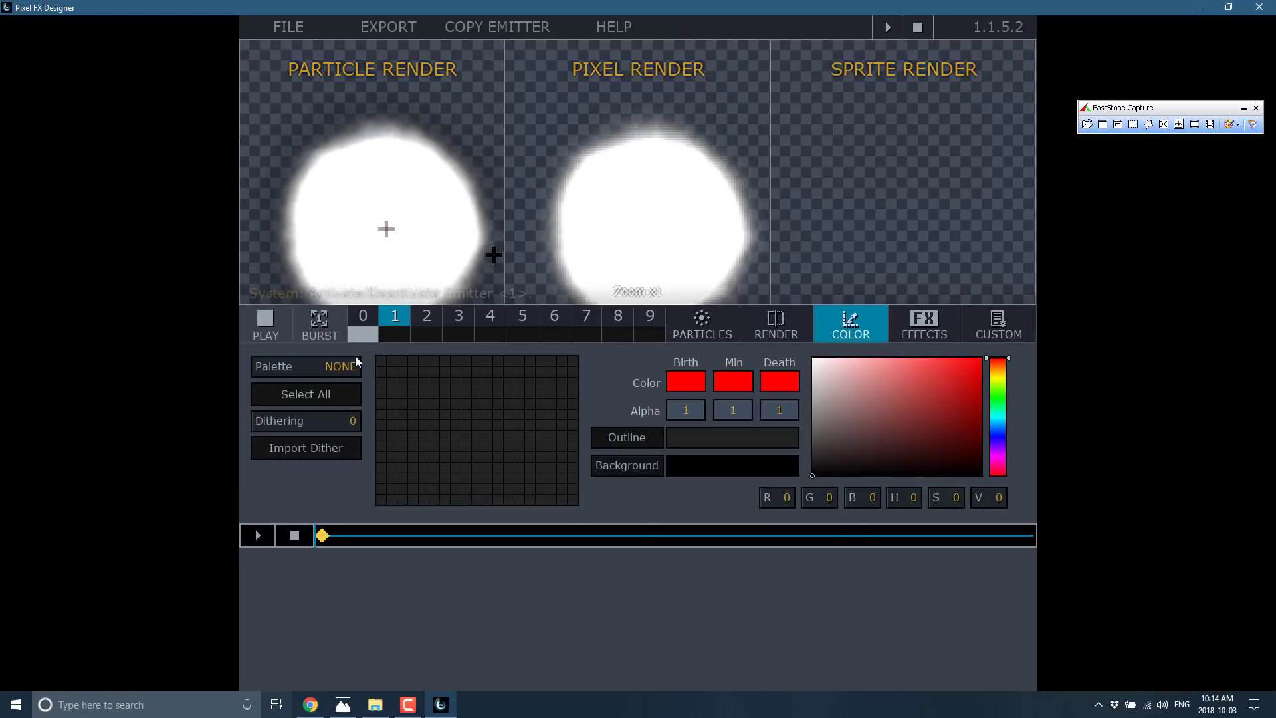
{"action": "left_click", "coordinate": [253, 318]}
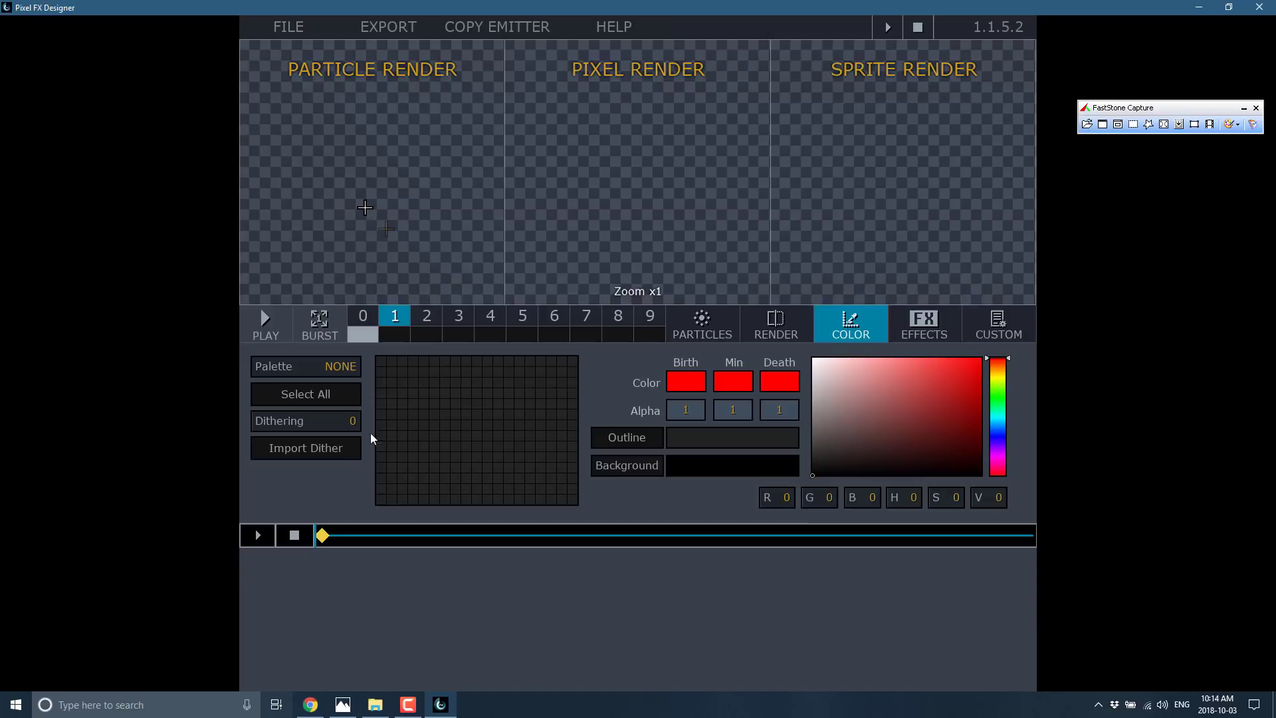
{"action": "left_click", "coordinate": [341, 367]}
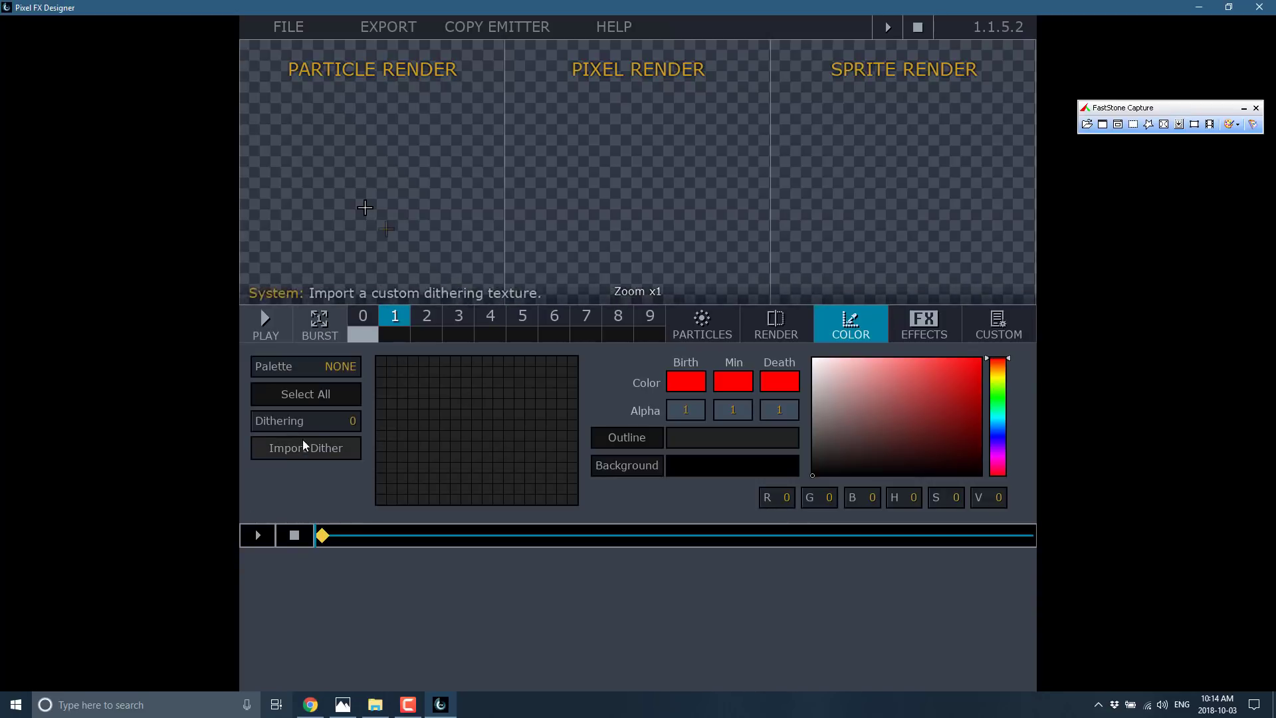
{"action": "left_click", "coordinate": [307, 367]}
{"action": "left_click", "coordinate": [309, 478]}
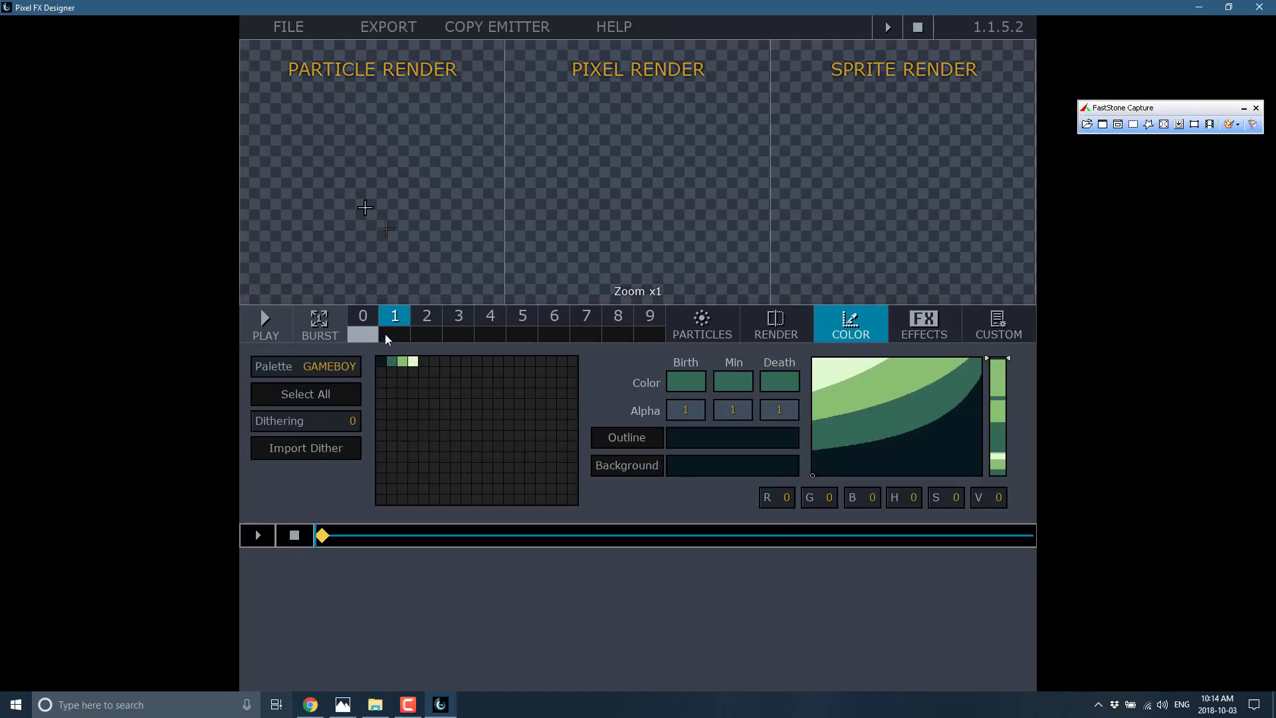
{"action": "left_click", "coordinate": [338, 367]}
{"action": "left_click", "coordinate": [335, 386]}
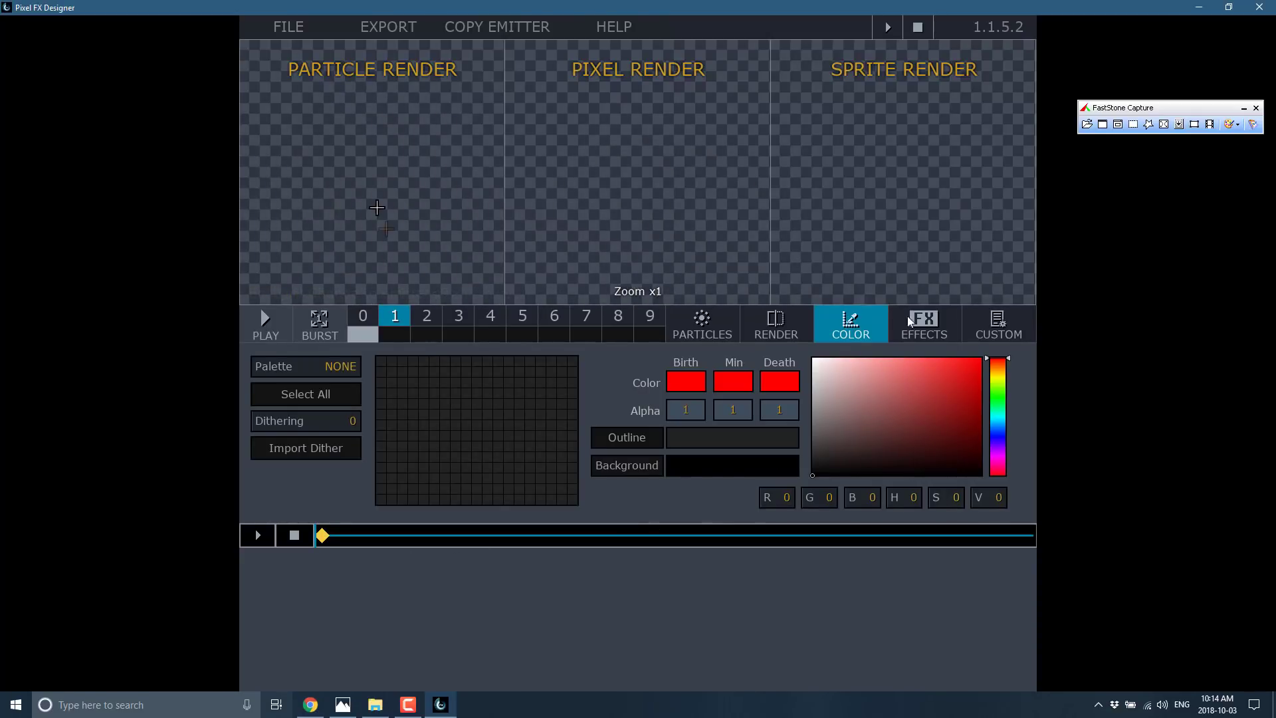
{"action": "left_click", "coordinate": [936, 321]}
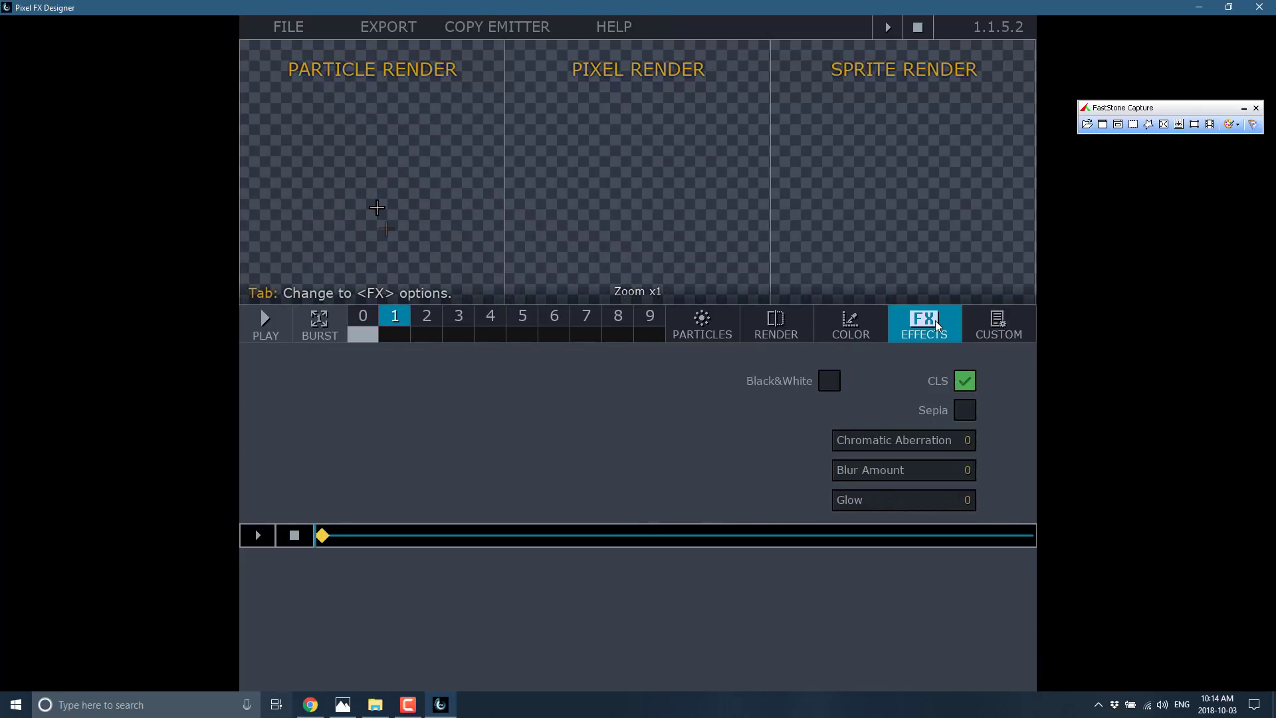
{"action": "left_click", "coordinate": [831, 382]}
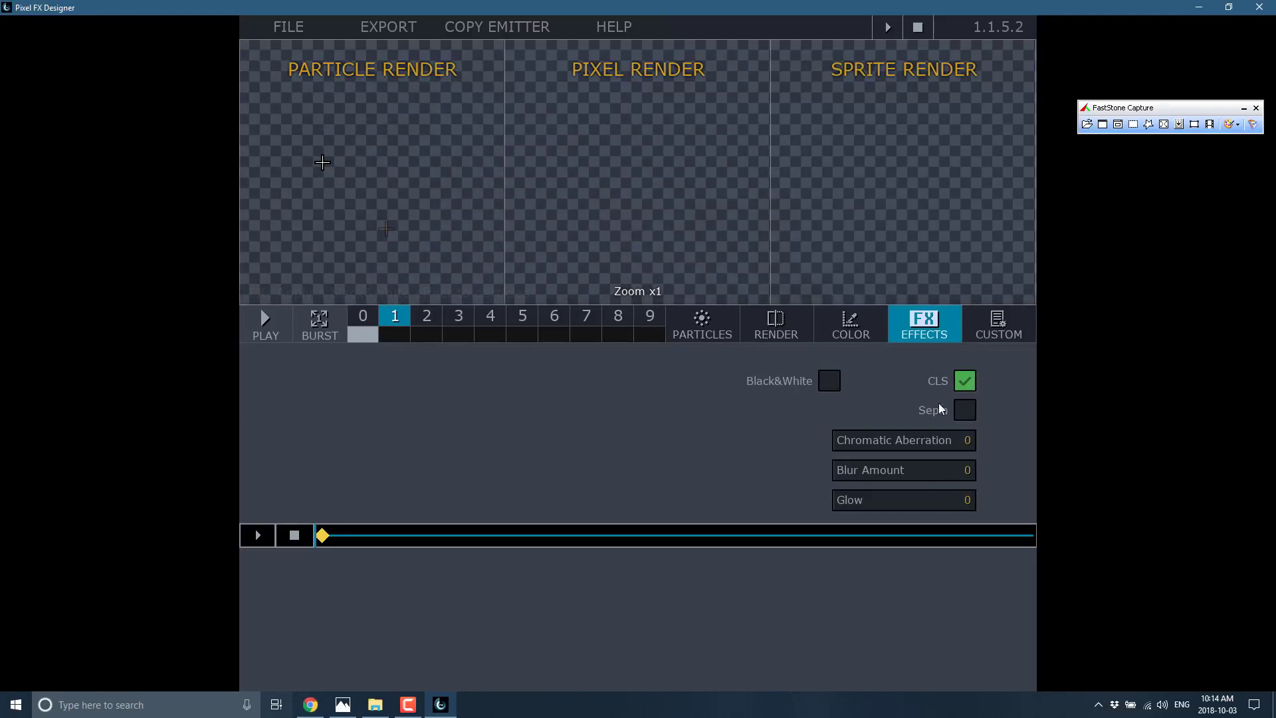
{"action": "left_click", "coordinate": [965, 411]}
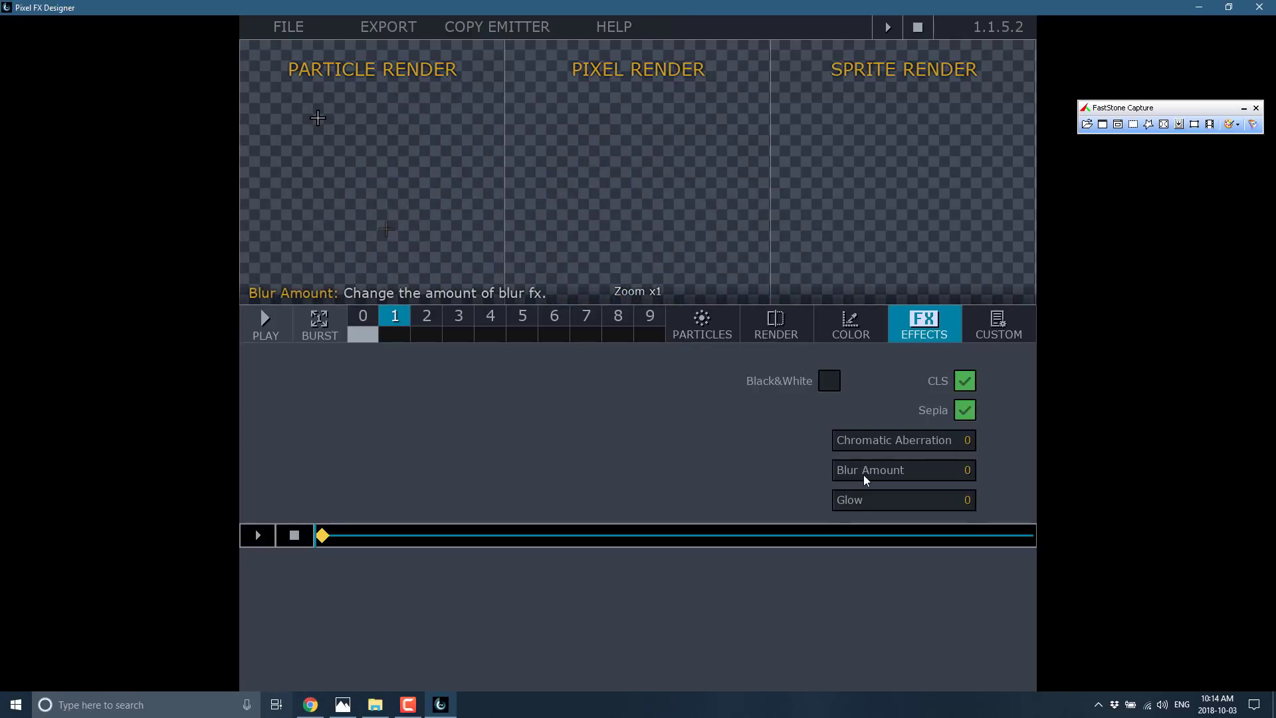
{"action": "left_click_drag", "start_coordinate": [864, 475], "coordinate": [920, 469]}
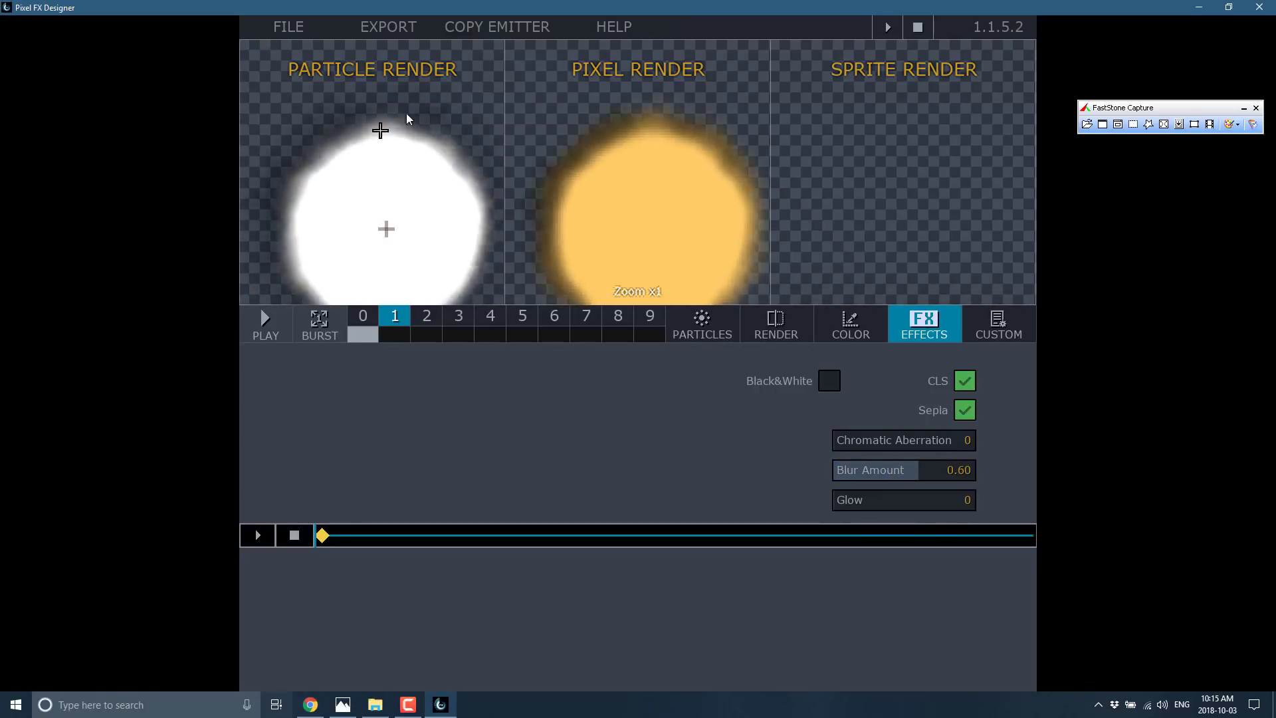
{"action": "left_click_drag", "start_coordinate": [912, 475], "coordinate": [790, 470]}
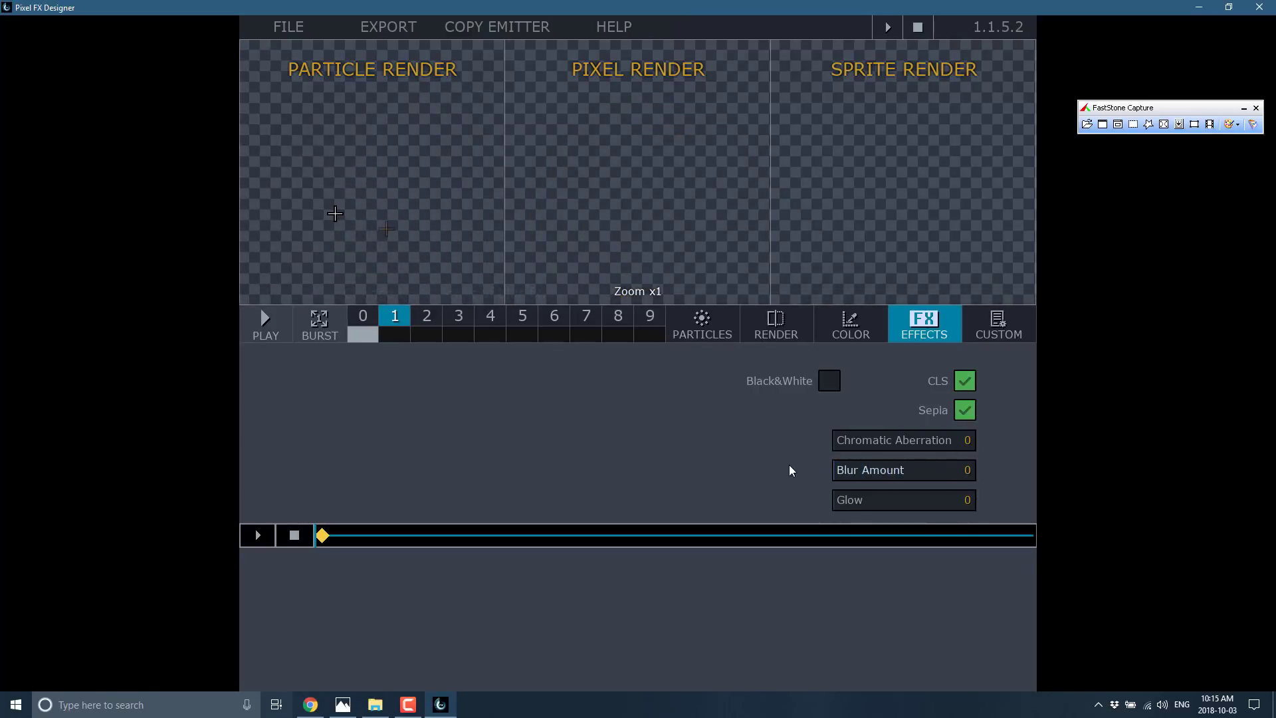
{"action": "left_click_drag", "start_coordinate": [922, 503], "coordinate": [947, 500]}
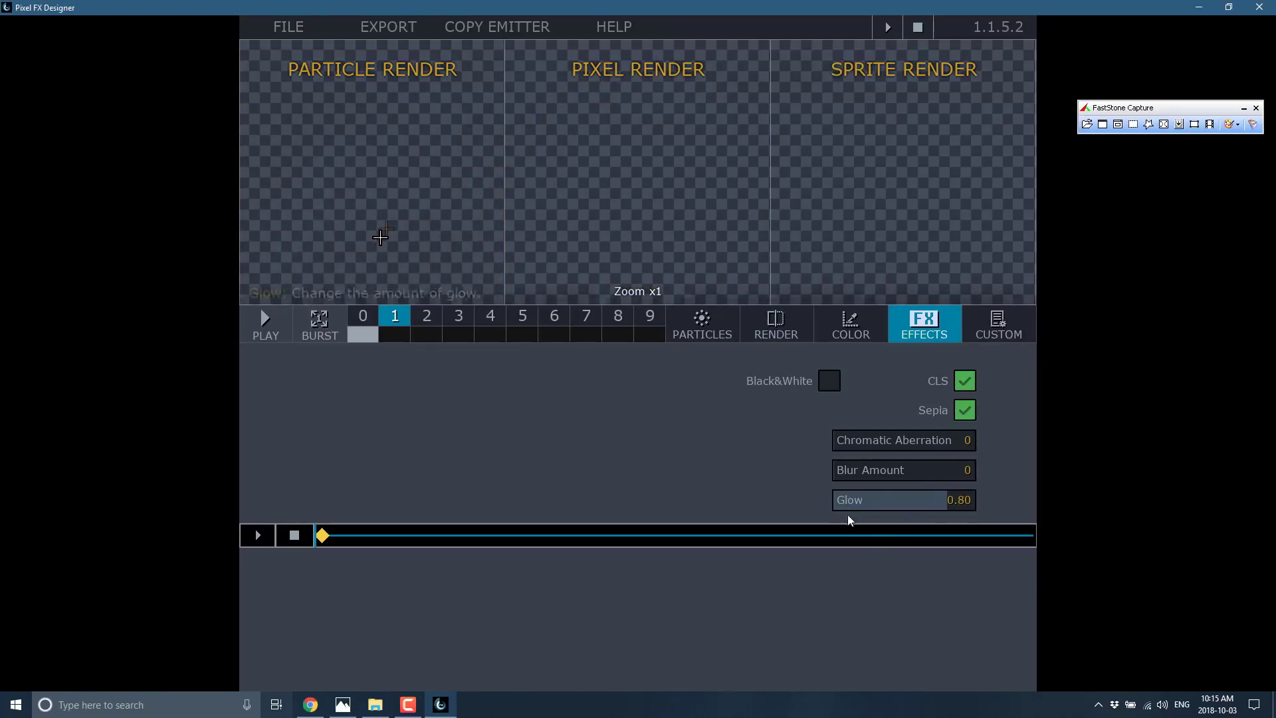
{"action": "left_click_drag", "start_coordinate": [902, 504], "coordinate": [943, 431]}
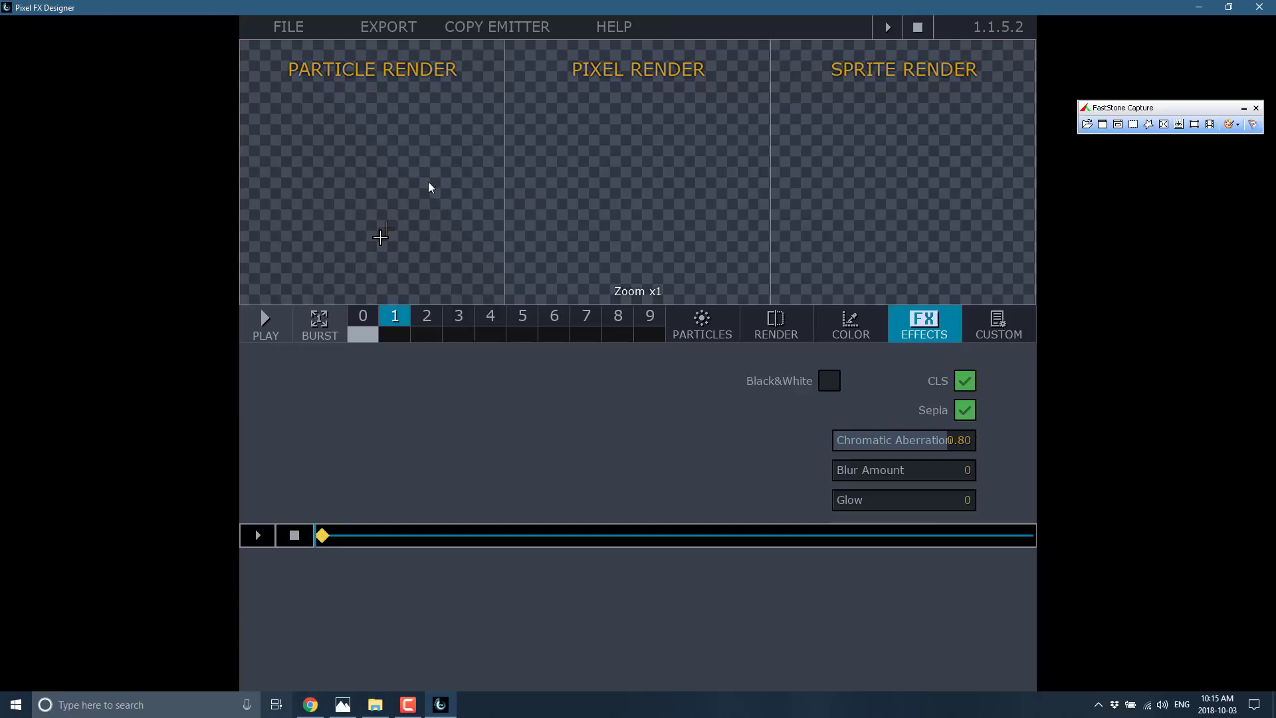
{"action": "left_click", "coordinate": [965, 410]}
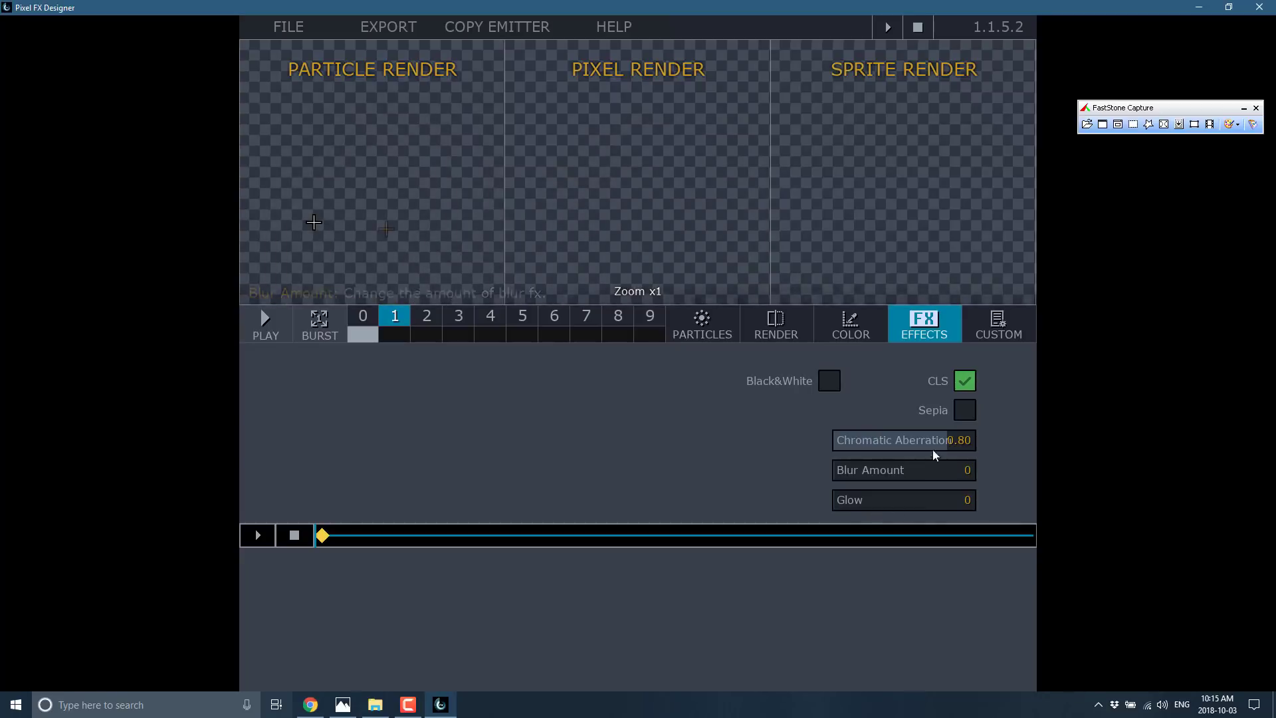
{"action": "left_click_drag", "start_coordinate": [932, 446], "coordinate": [823, 440]}
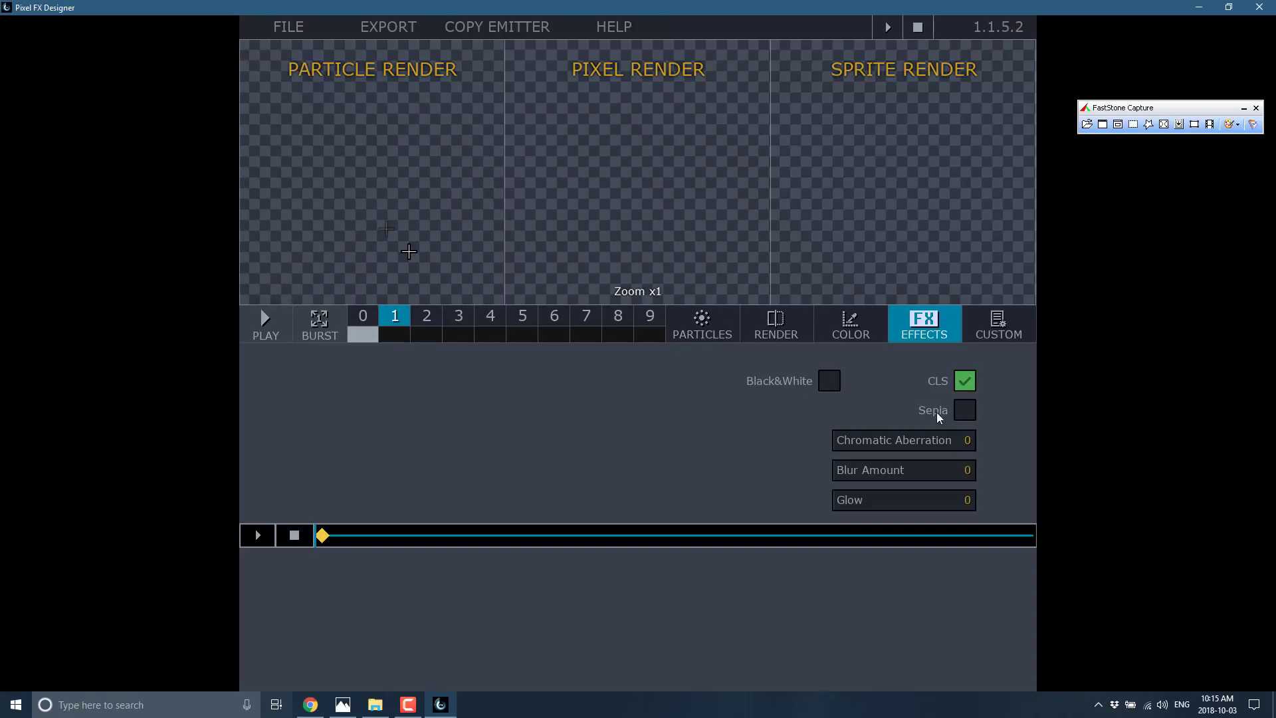
{"action": "left_click", "coordinate": [964, 381]}
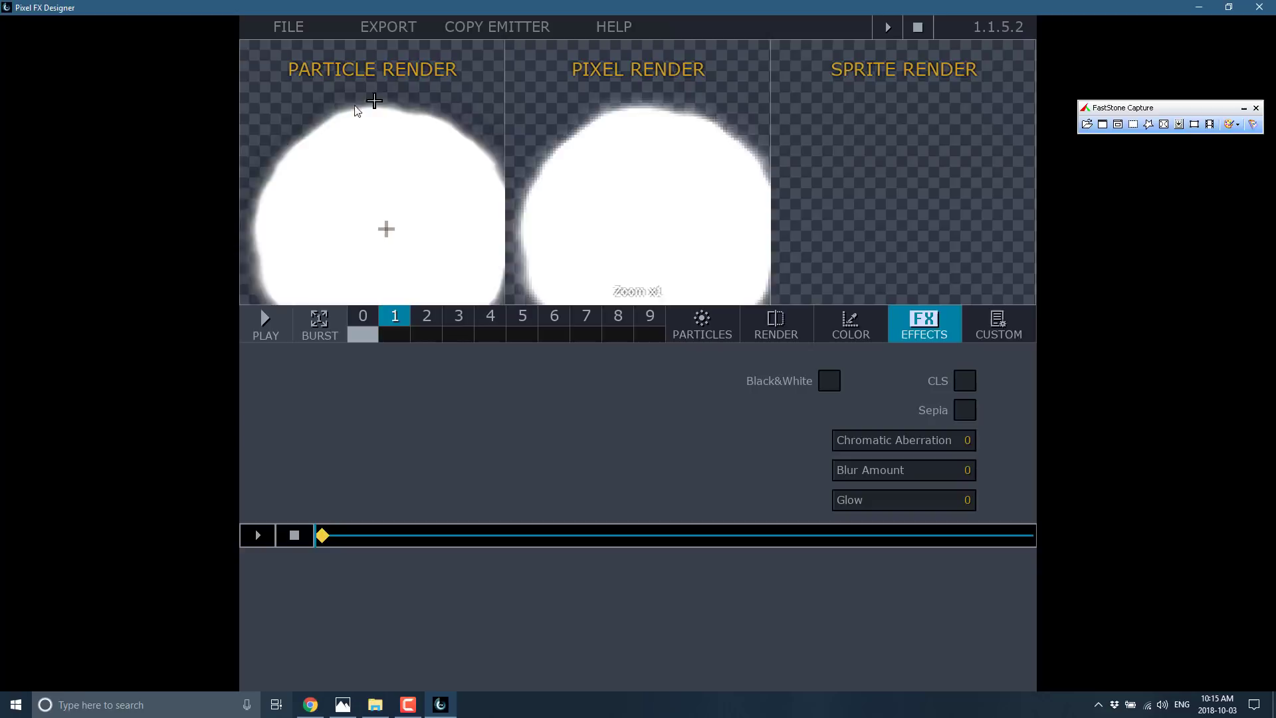
{"action": "left_click", "coordinate": [964, 381]}
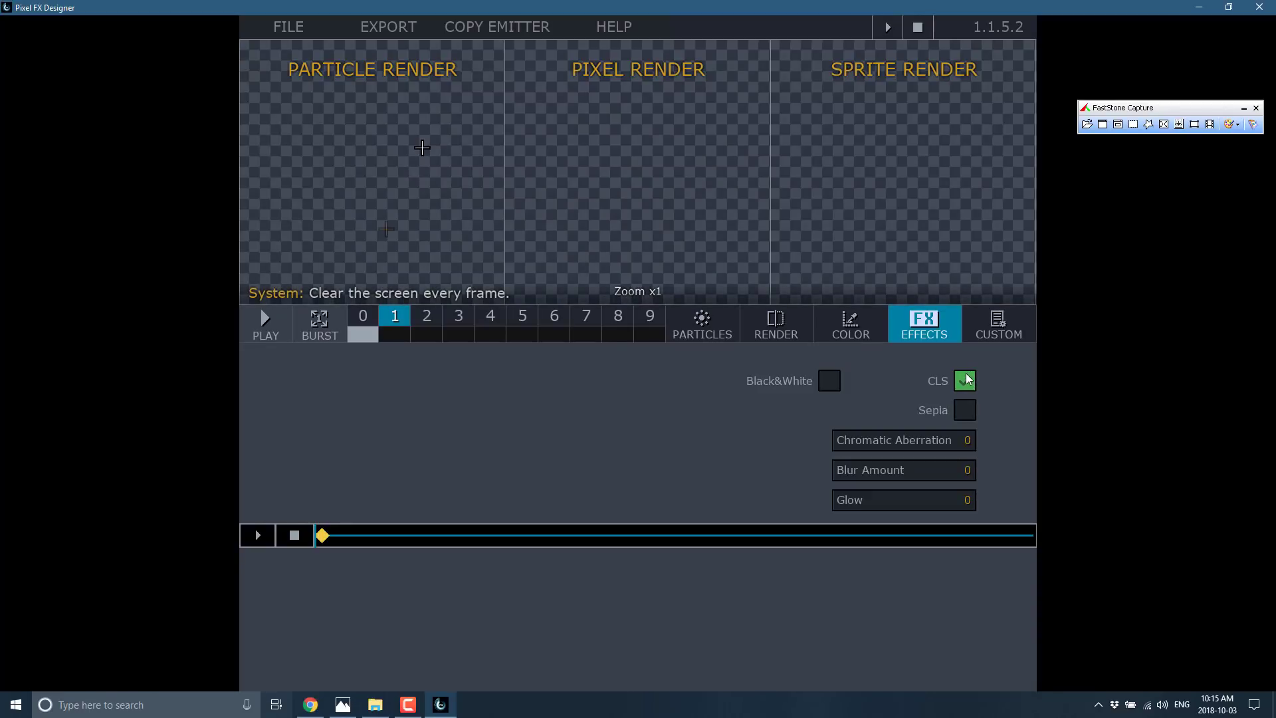
Show the Render Configuration: 60 frames, 0 pre-frames, 120 post-frames at 60 FPS.
{"action": "left_click", "coordinate": [1008, 327]}
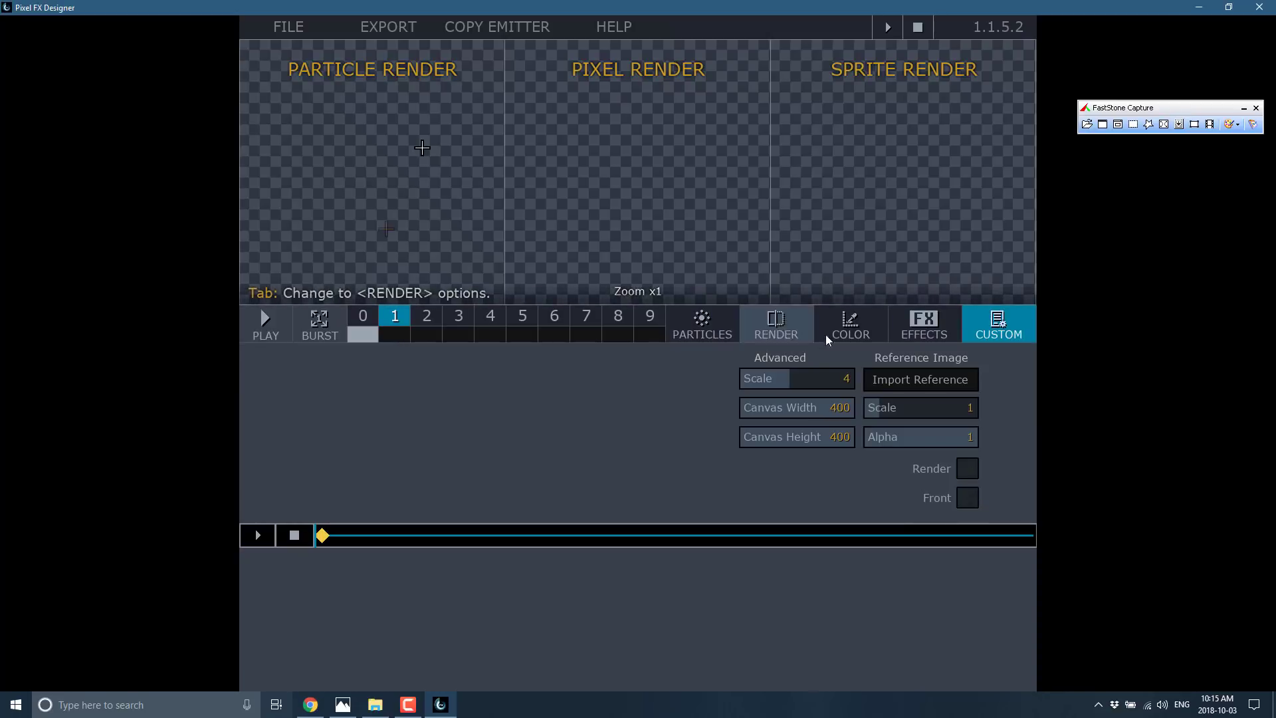
{"action": "left_click", "coordinate": [778, 324]}
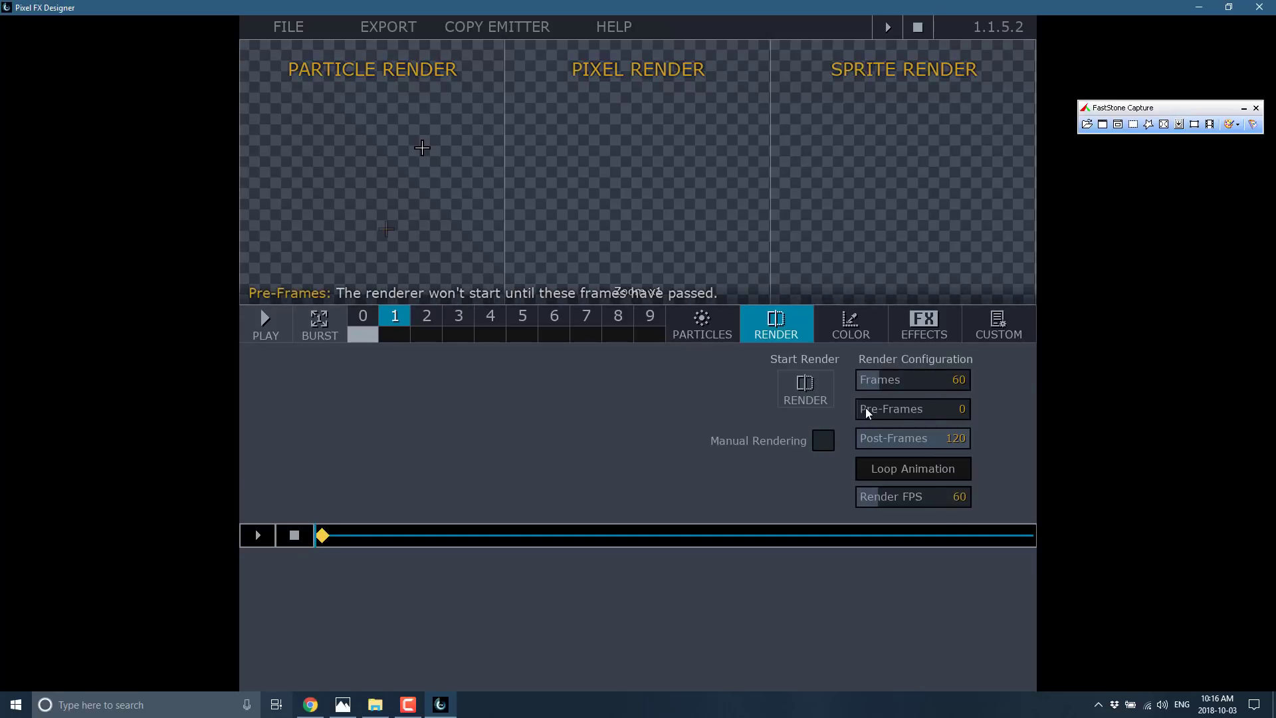
Make the render a 30-frame loop with 0 pre-frames and render the smoke puff into a sprite.
{"action": "left_click", "coordinate": [911, 465]}
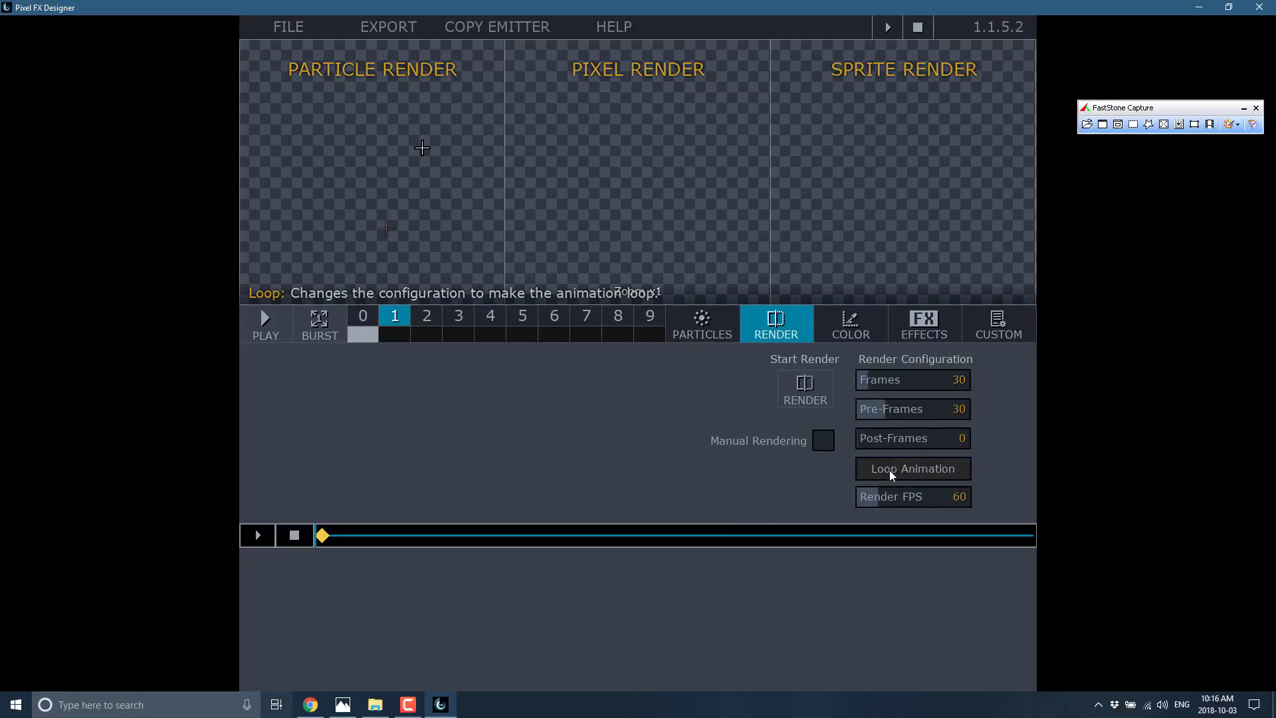
{"action": "left_click", "coordinate": [879, 411]}
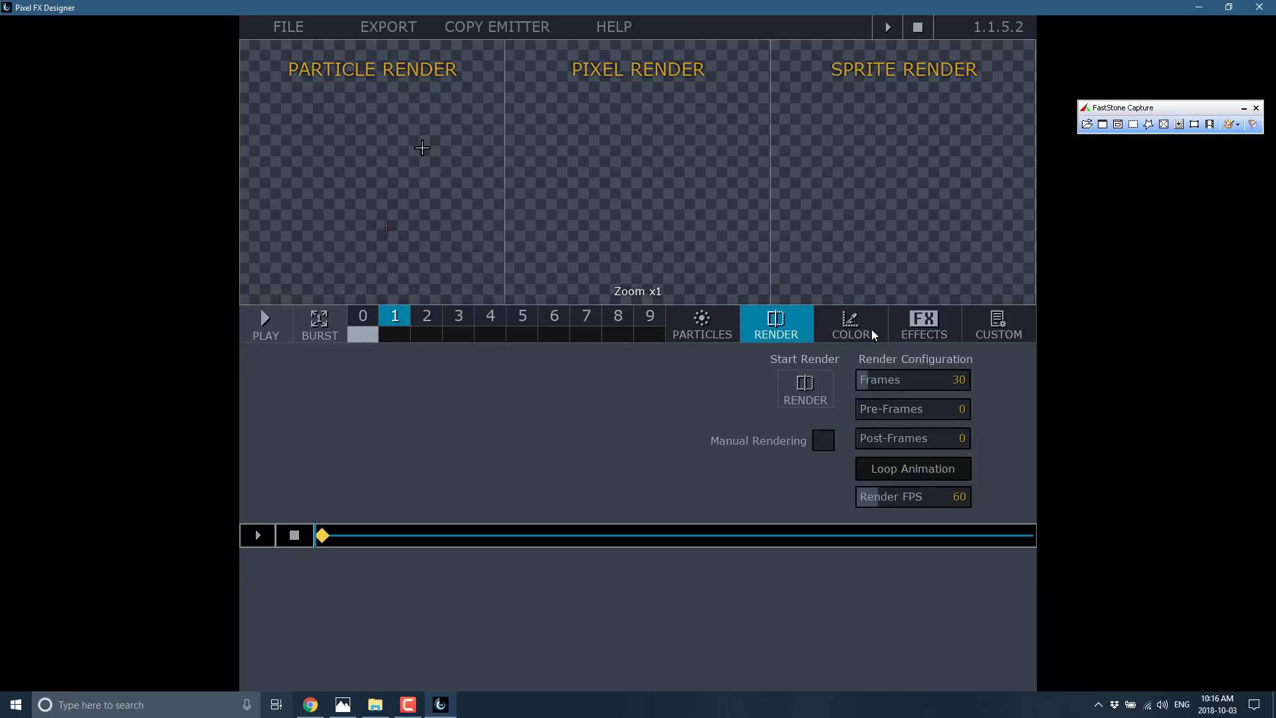
{"action": "left_click", "coordinate": [805, 394]}
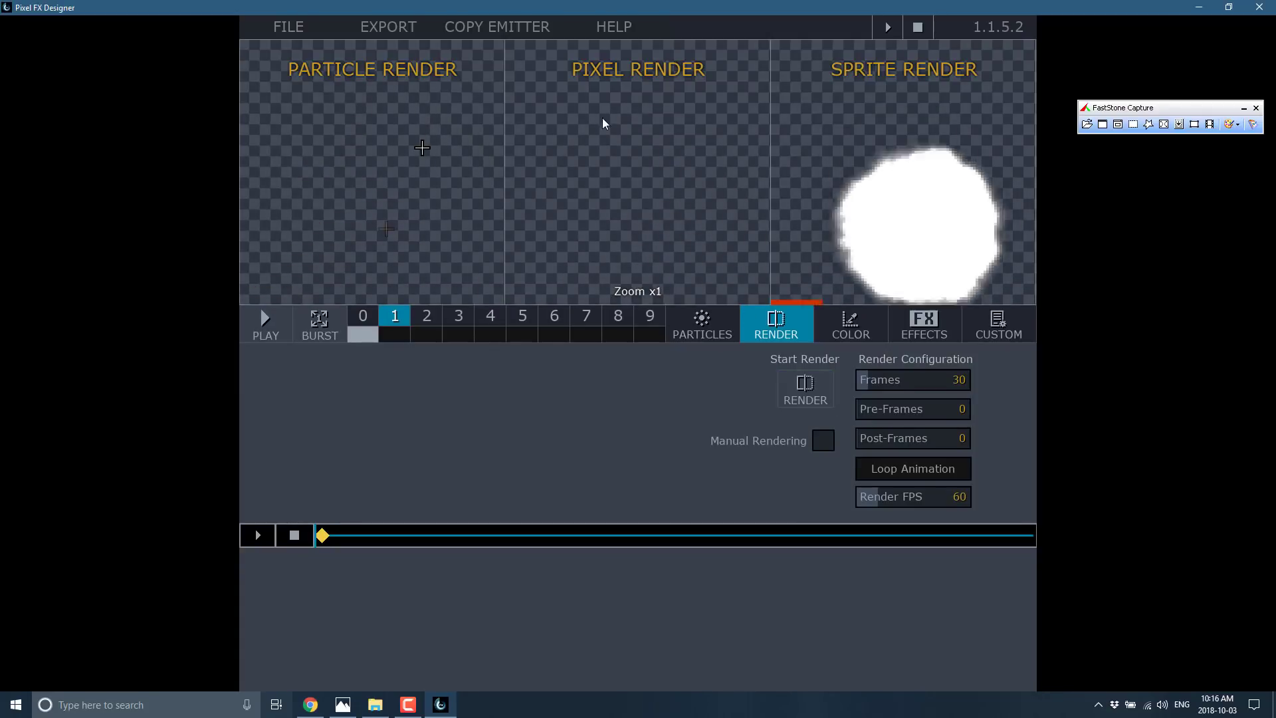
{"action": "left_click", "coordinate": [398, 27]}
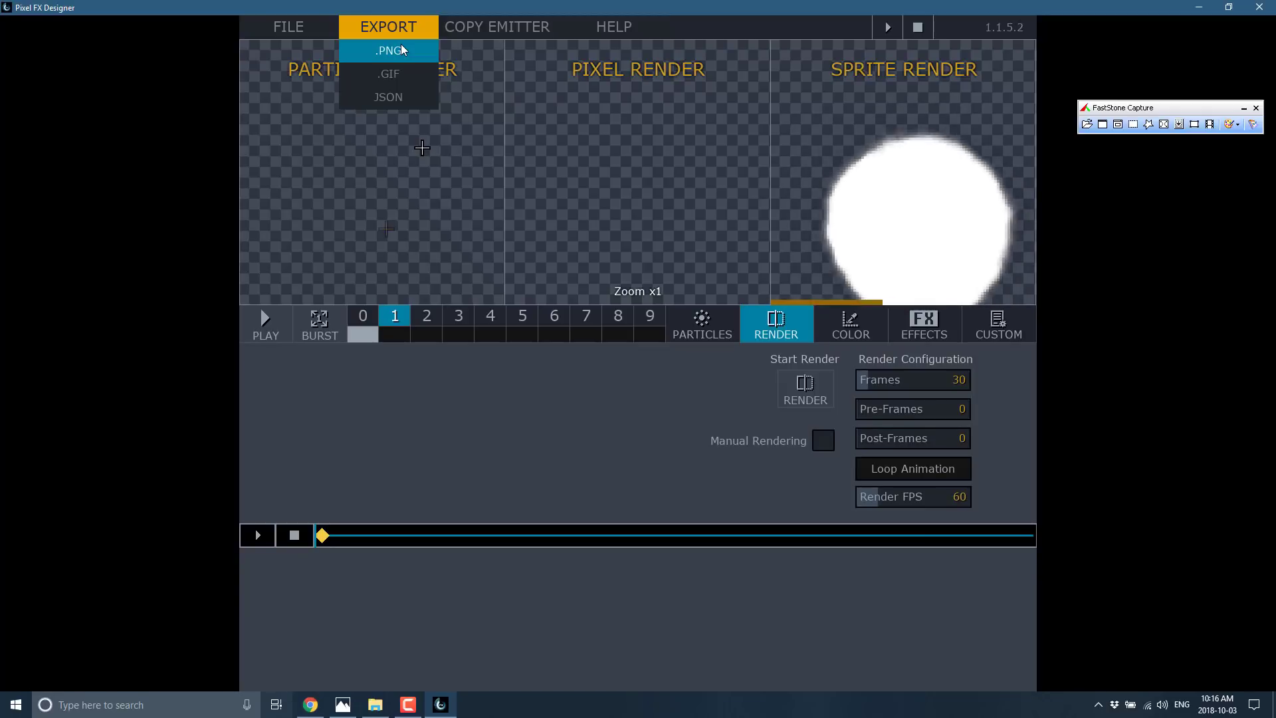
Try exporting the render as a .PNG and cancel the demo's export-unavailable notice.
{"action": "mouse_move", "coordinate": [391, 23]}
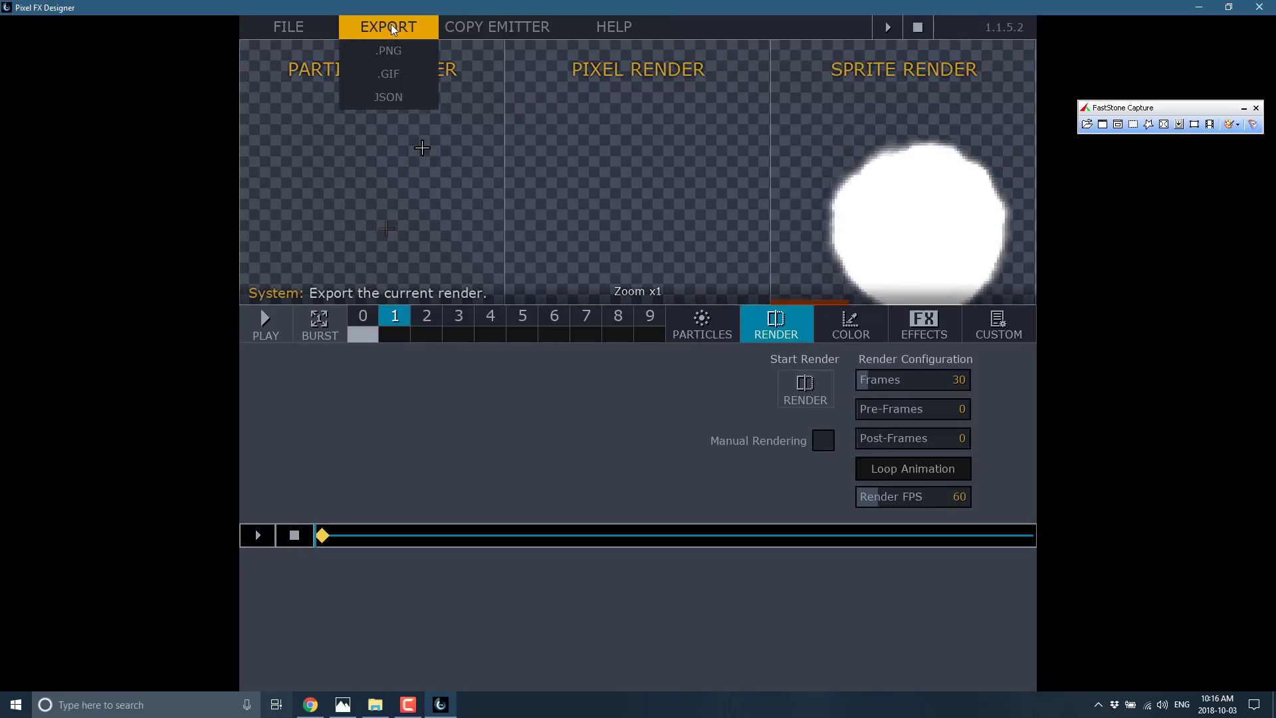
{"action": "left_click", "coordinate": [389, 51]}
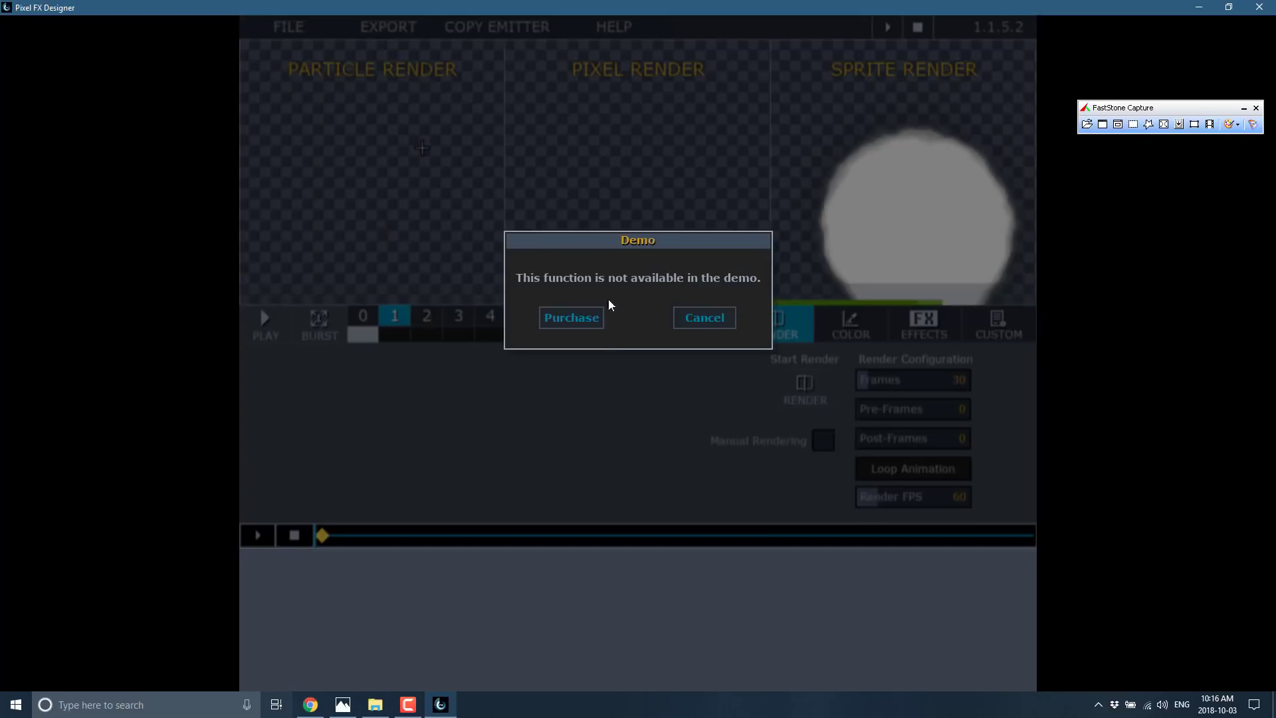
{"action": "left_click", "coordinate": [706, 319]}
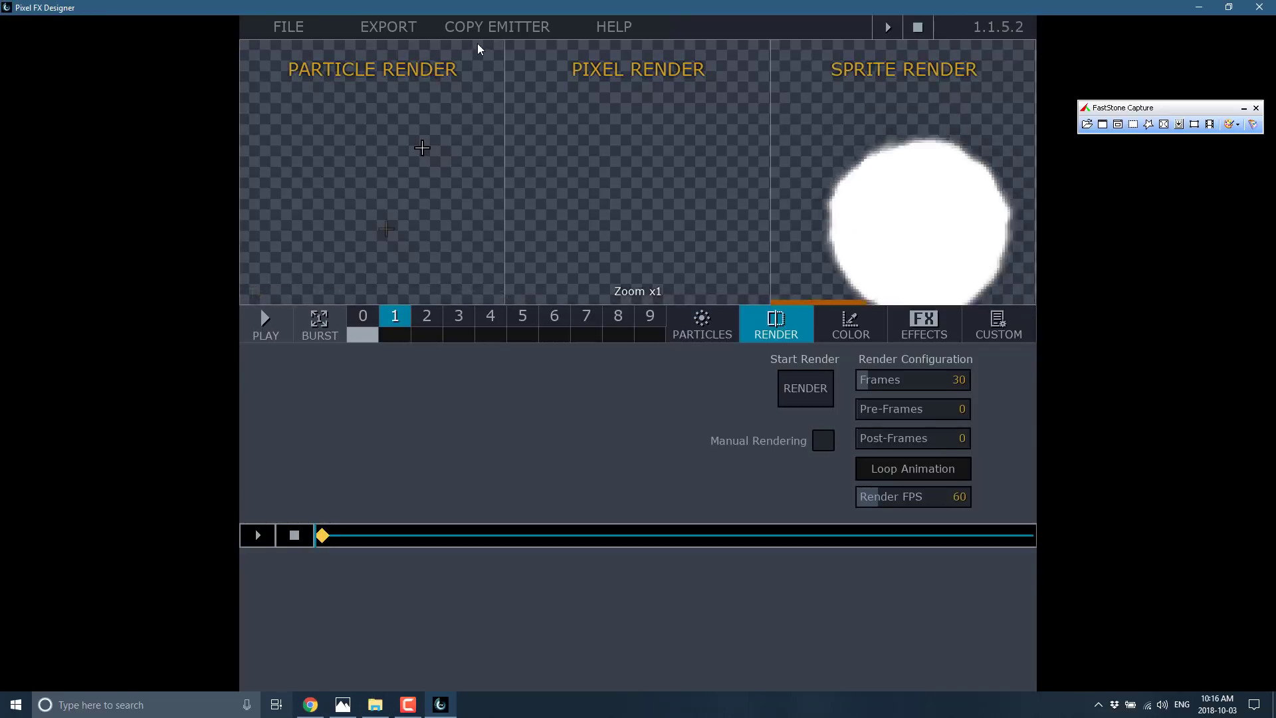
{"action": "mouse_move", "coordinate": [484, 33]}
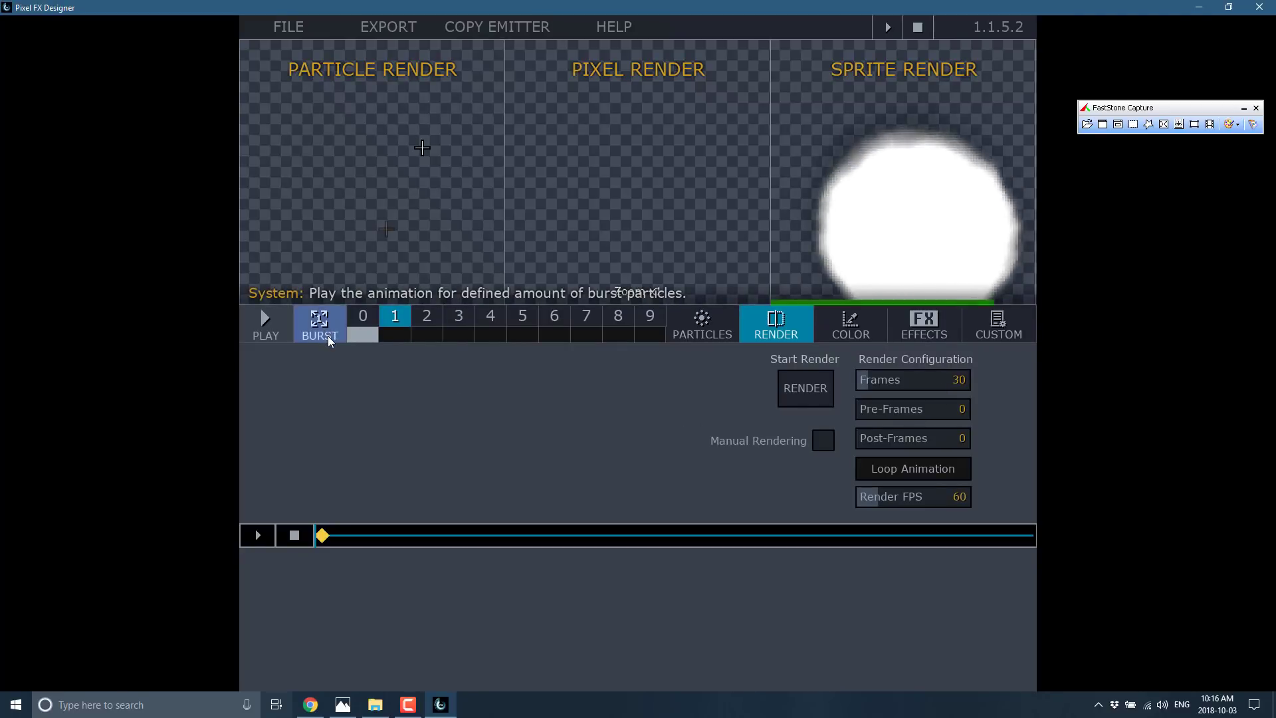
Show emitter 1's particle Timeline settings, then replay and stop the sprite preview.
{"action": "left_click", "coordinate": [702, 325]}
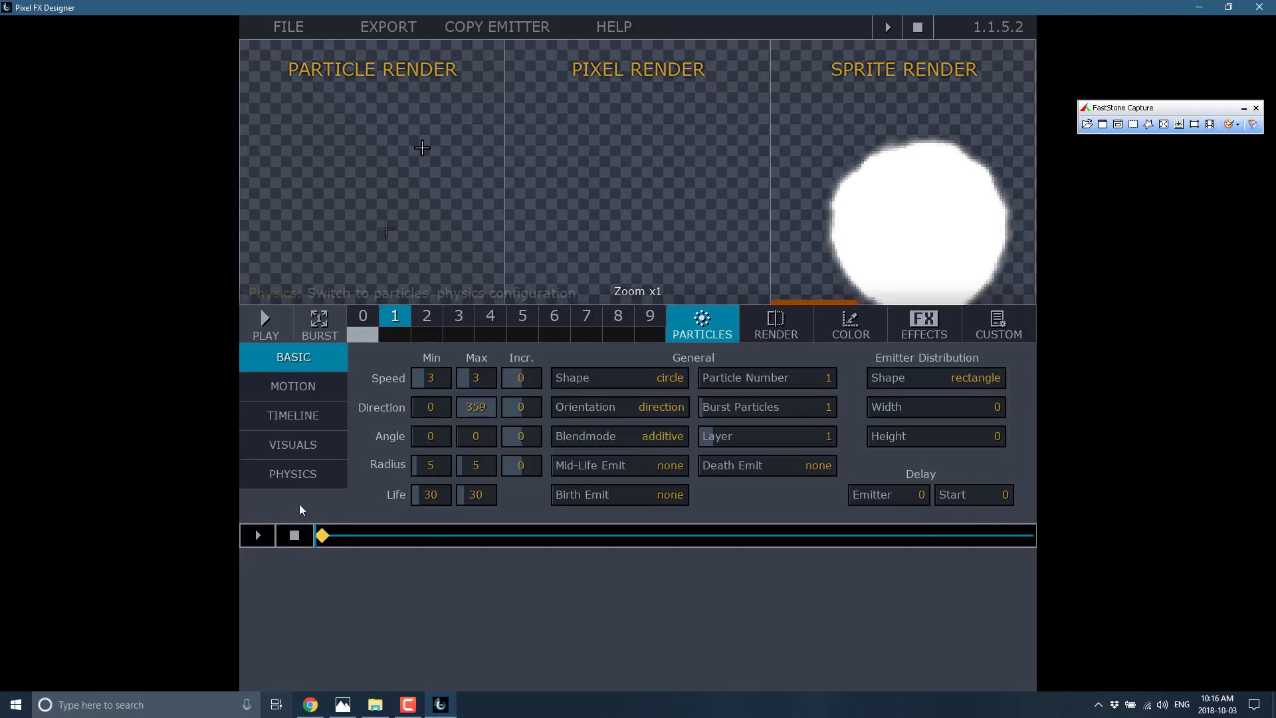
{"action": "left_click", "coordinate": [310, 412]}
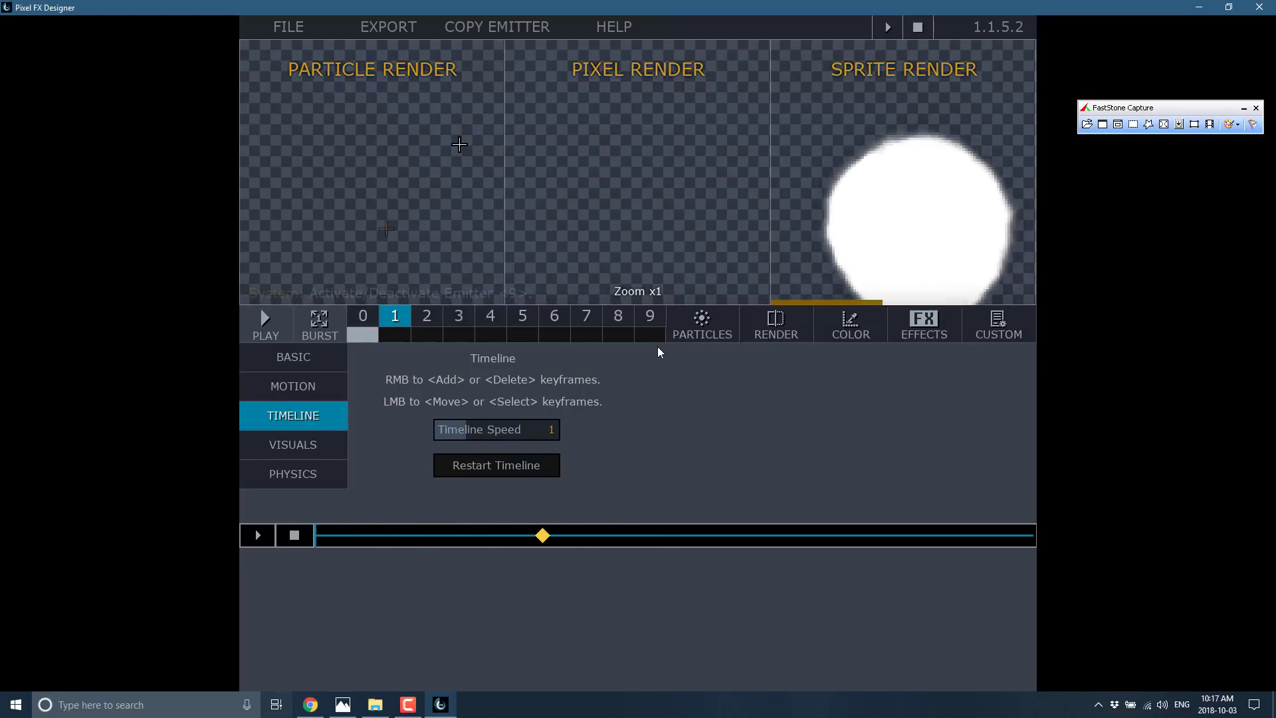
{"action": "left_click", "coordinate": [920, 27]}
{"action": "left_click", "coordinate": [889, 27]}
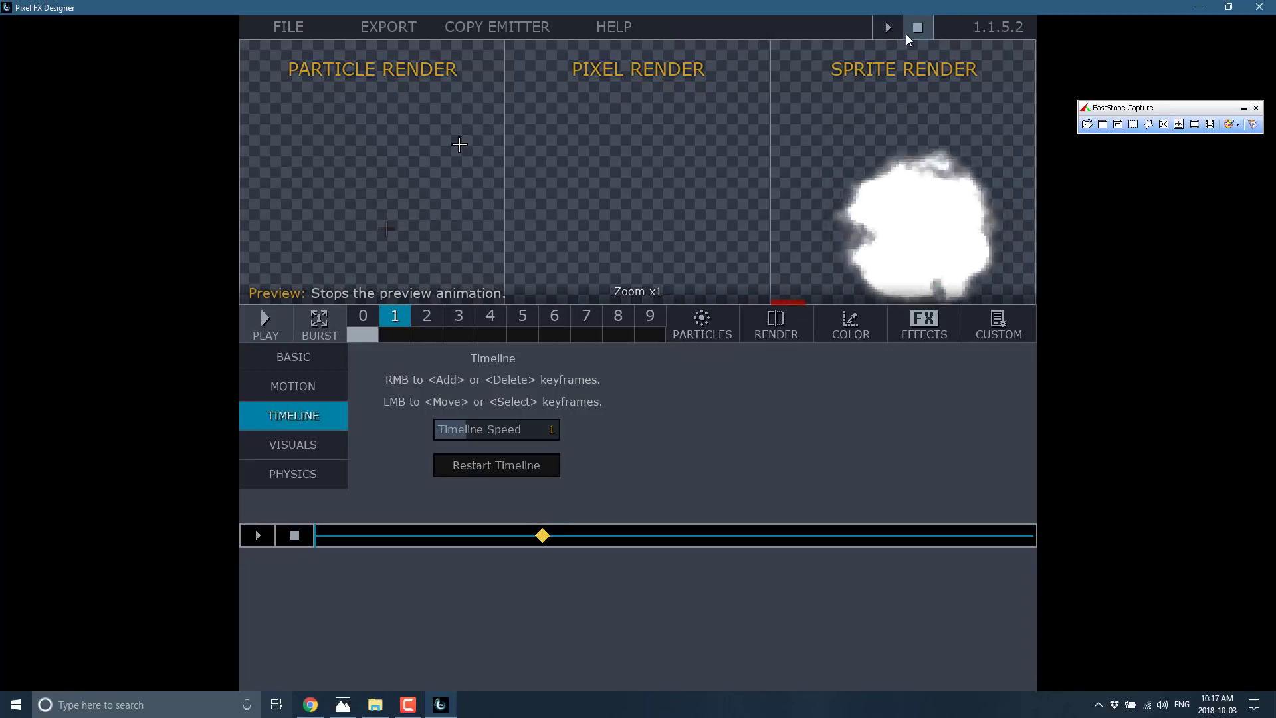
{"action": "left_click", "coordinate": [916, 28]}
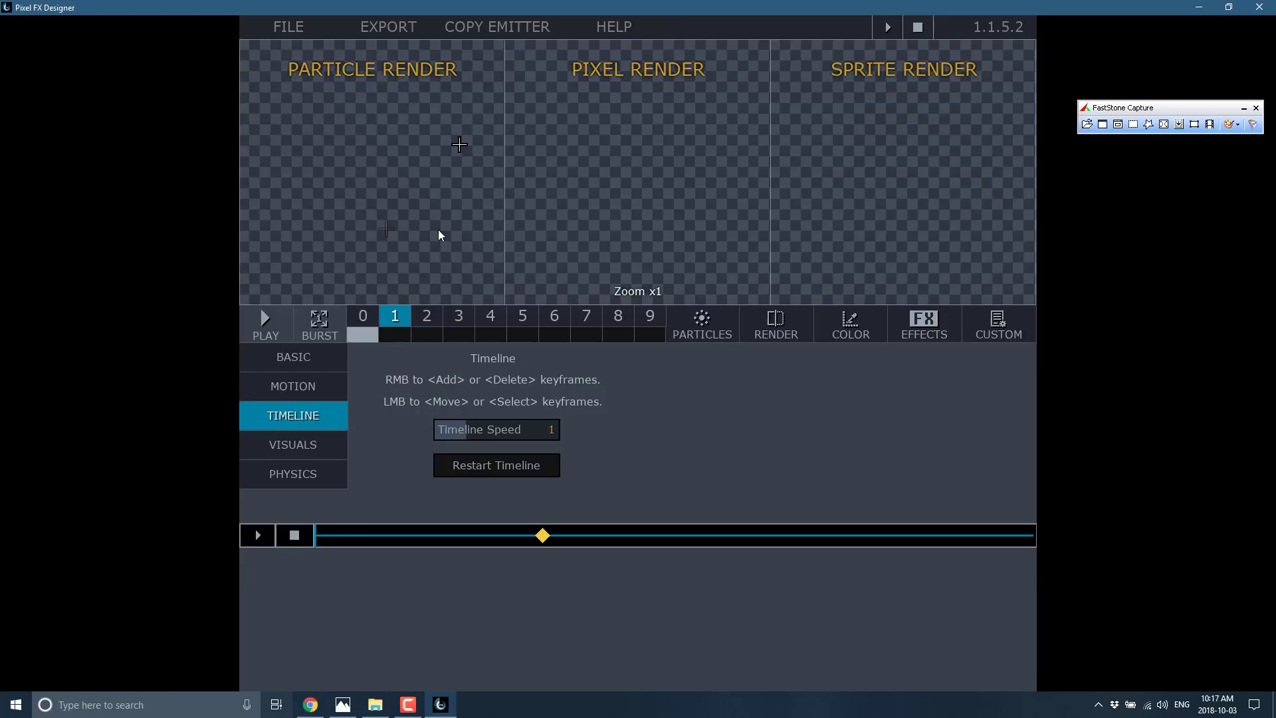